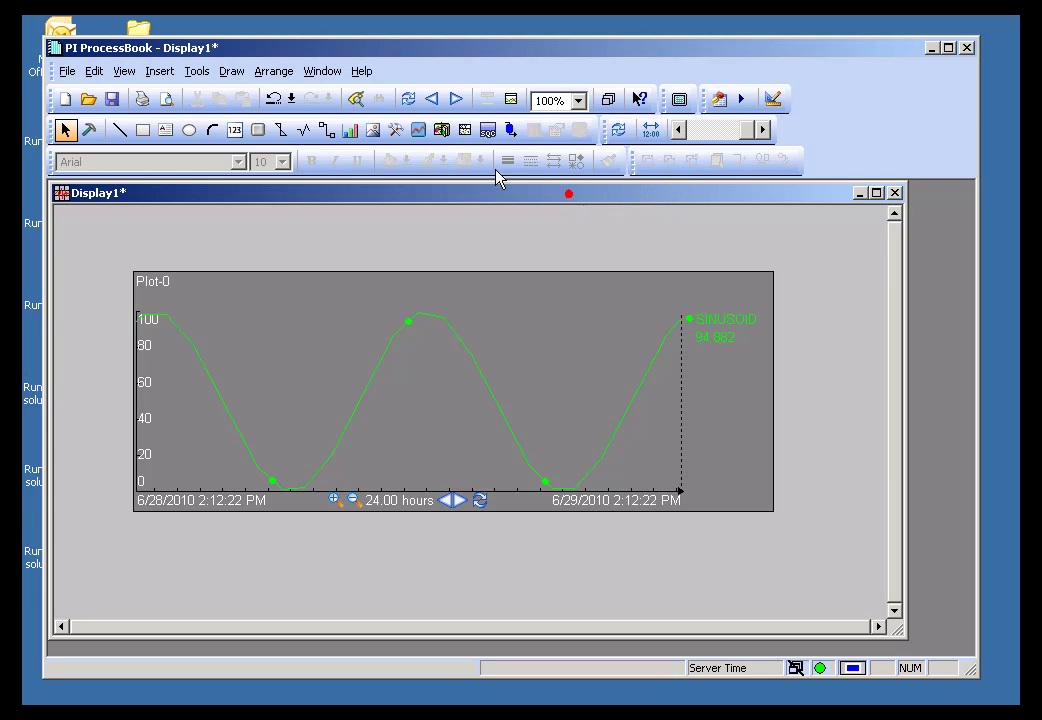
Create a new PI Calculation data set with the expression 'sinusoid' + ('cdt158' / 4).
click(199, 73)
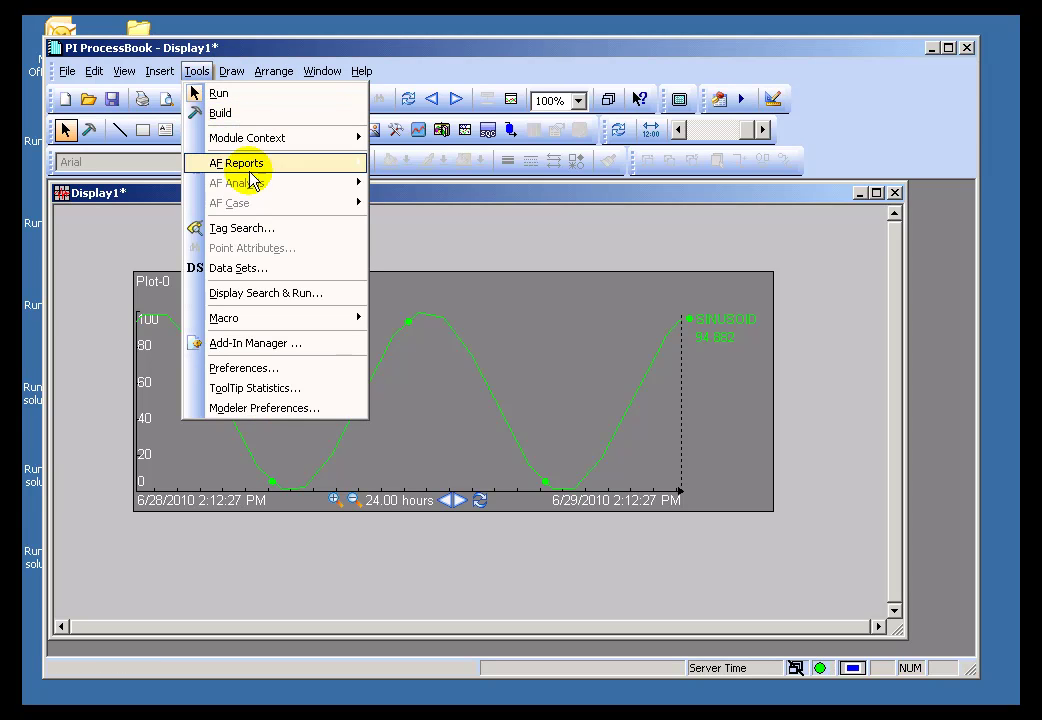
click(248, 269)
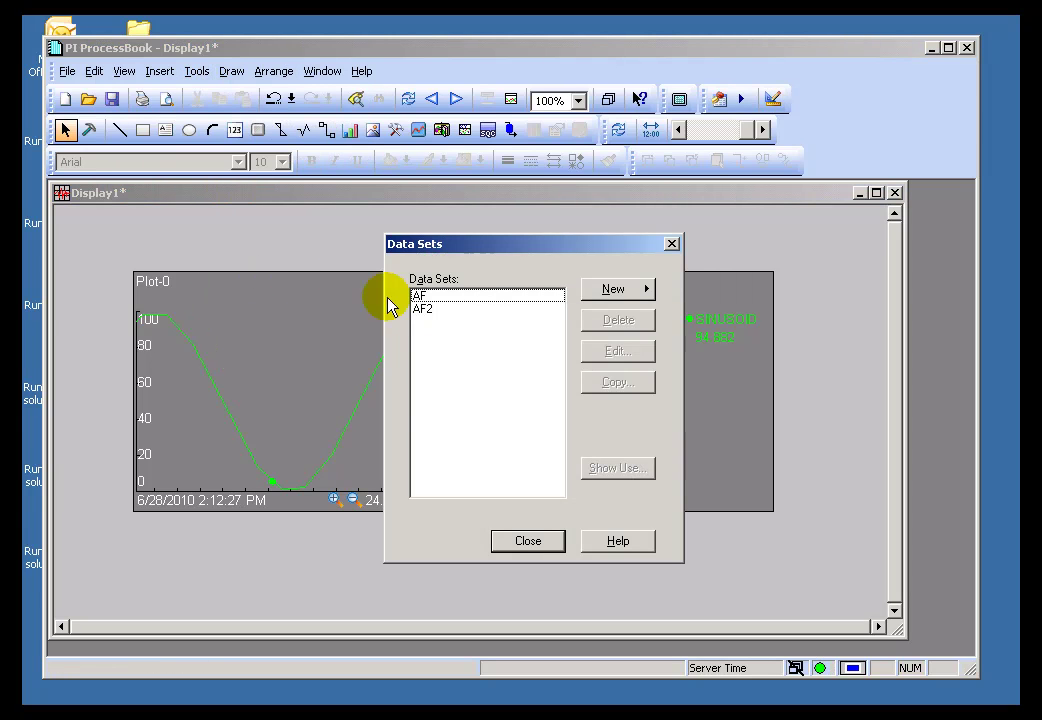
click(643, 293)
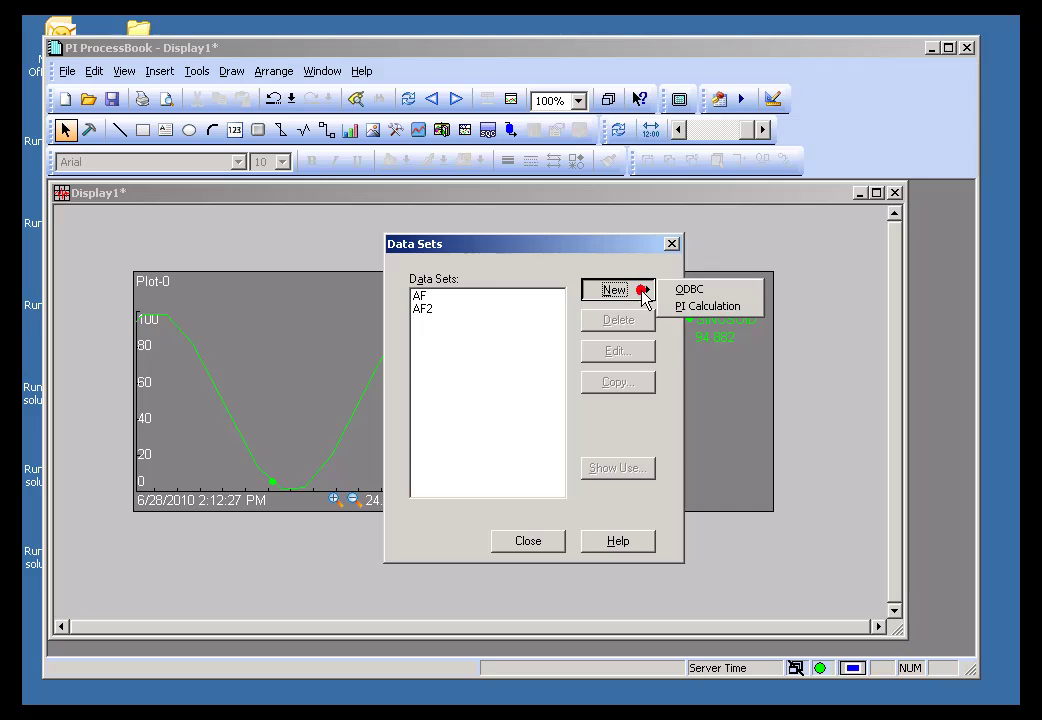
click(713, 307)
click(409, 266)
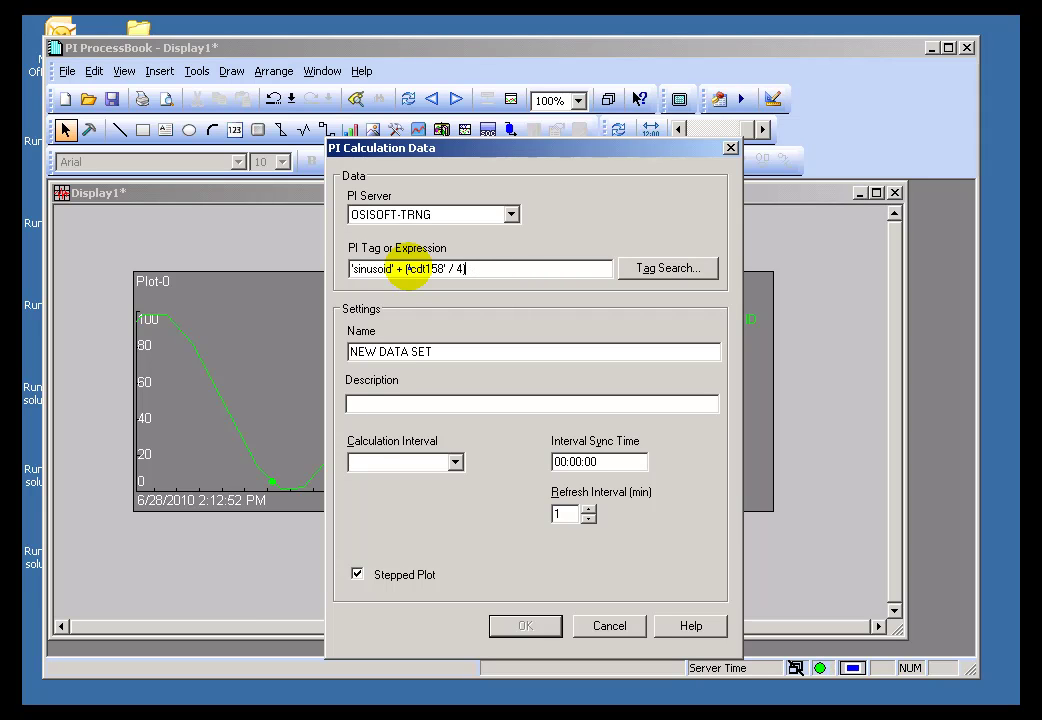
click(406, 268)
text(')
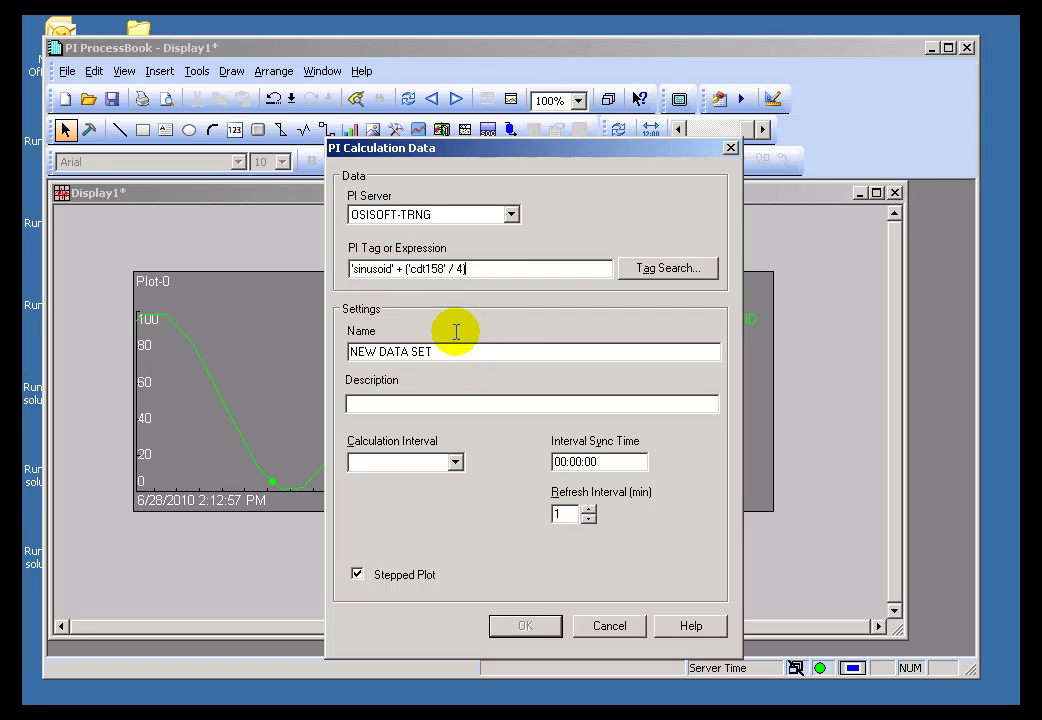
click(485, 269)
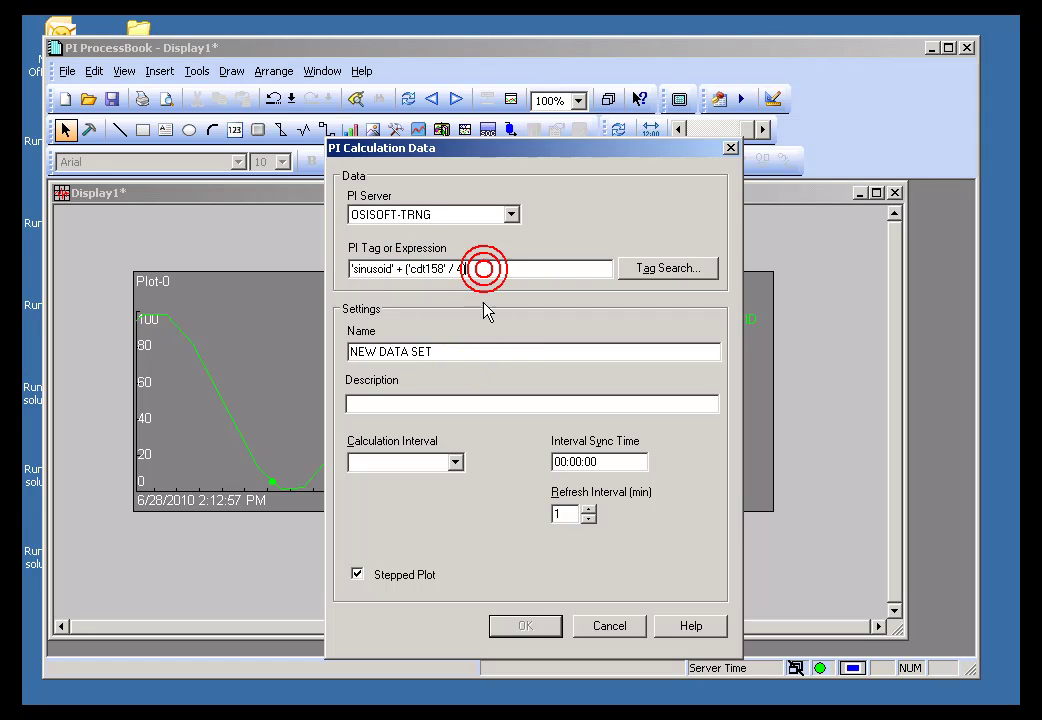
Set the data set's value column name to Modified Sinusoid.
click(440, 353)
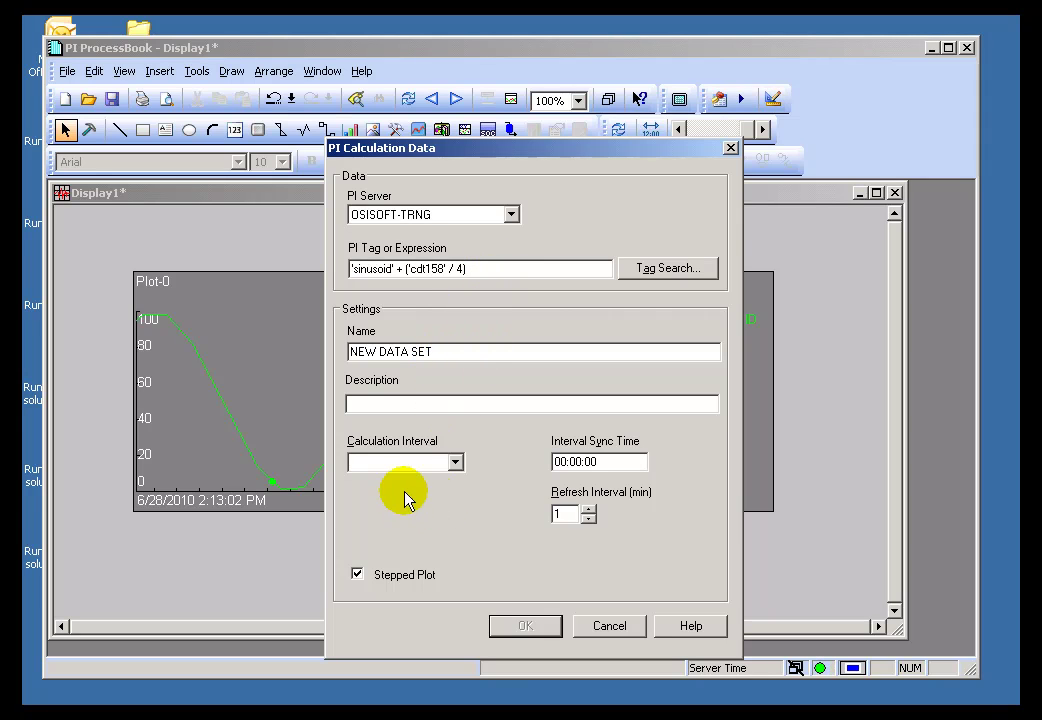
click(453, 353)
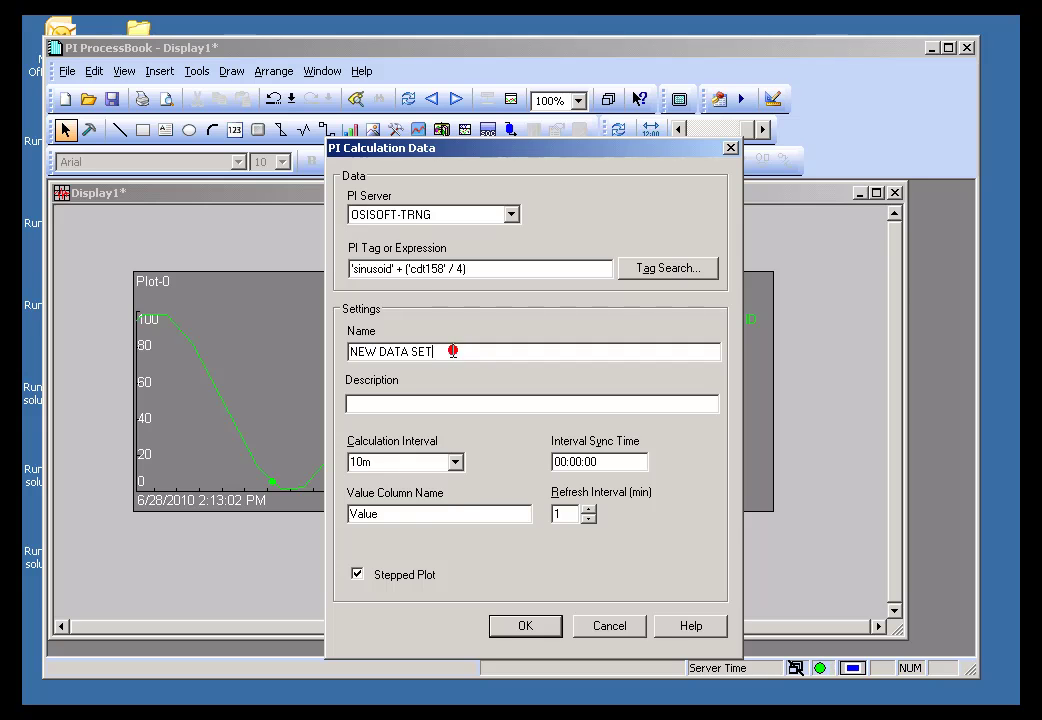
click(405, 513)
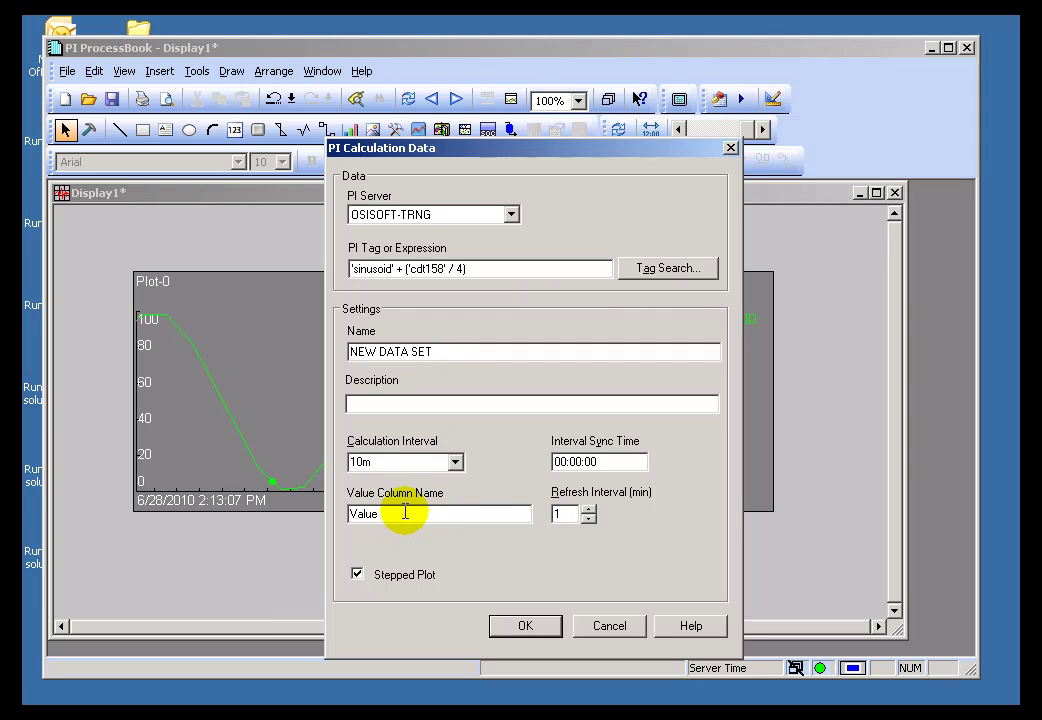
drag(380, 513, 310, 510)
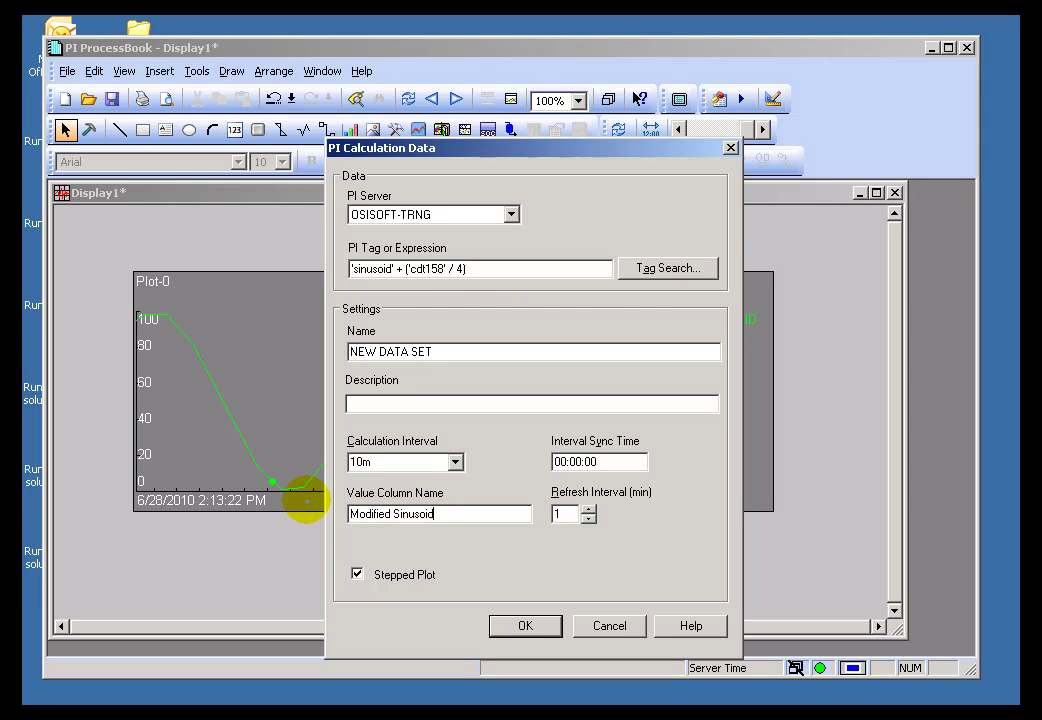
drag(453, 513, 349, 513)
click(452, 514)
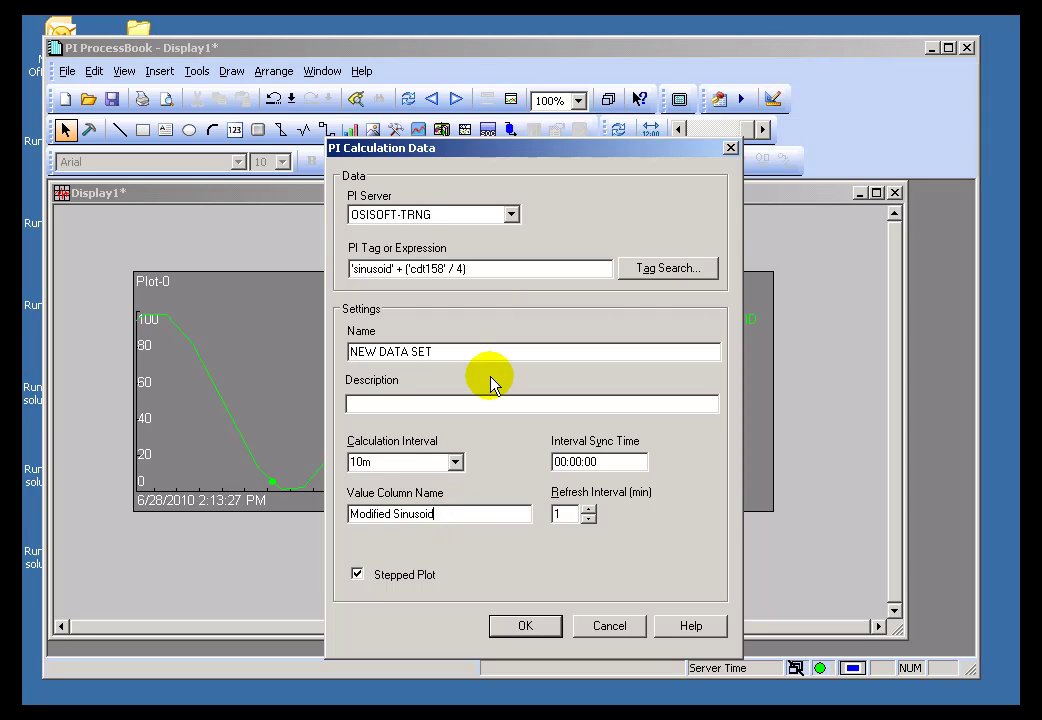
Name the data set TEST1 and leave its description empty.
click(443, 348)
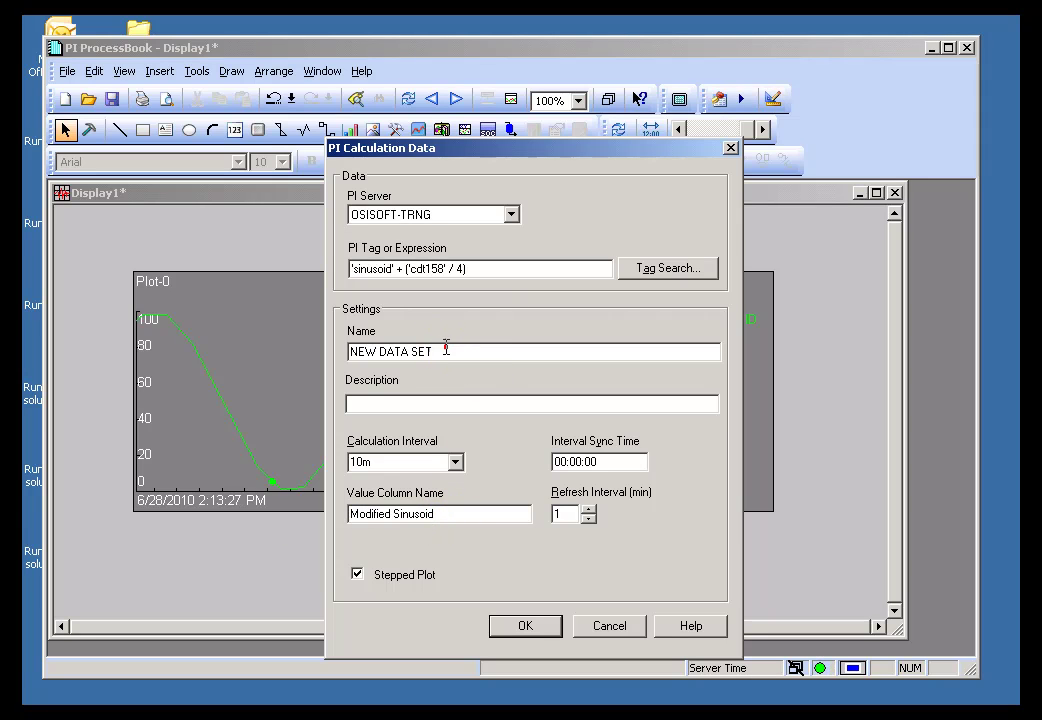
drag(444, 348, 349, 348)
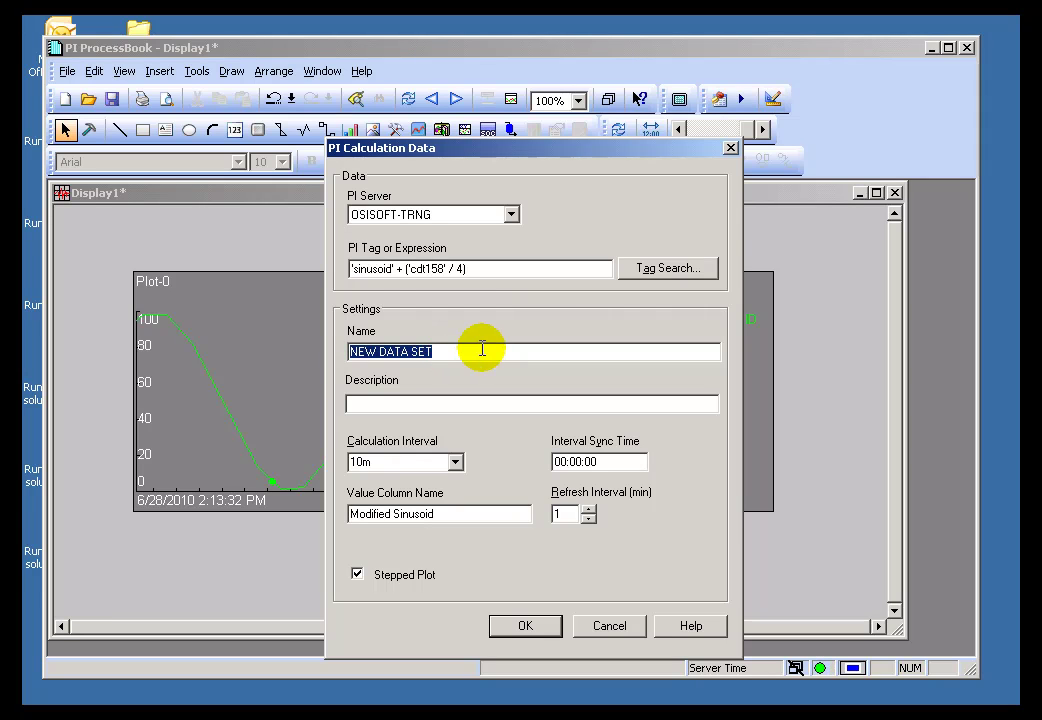
text(TEST1)
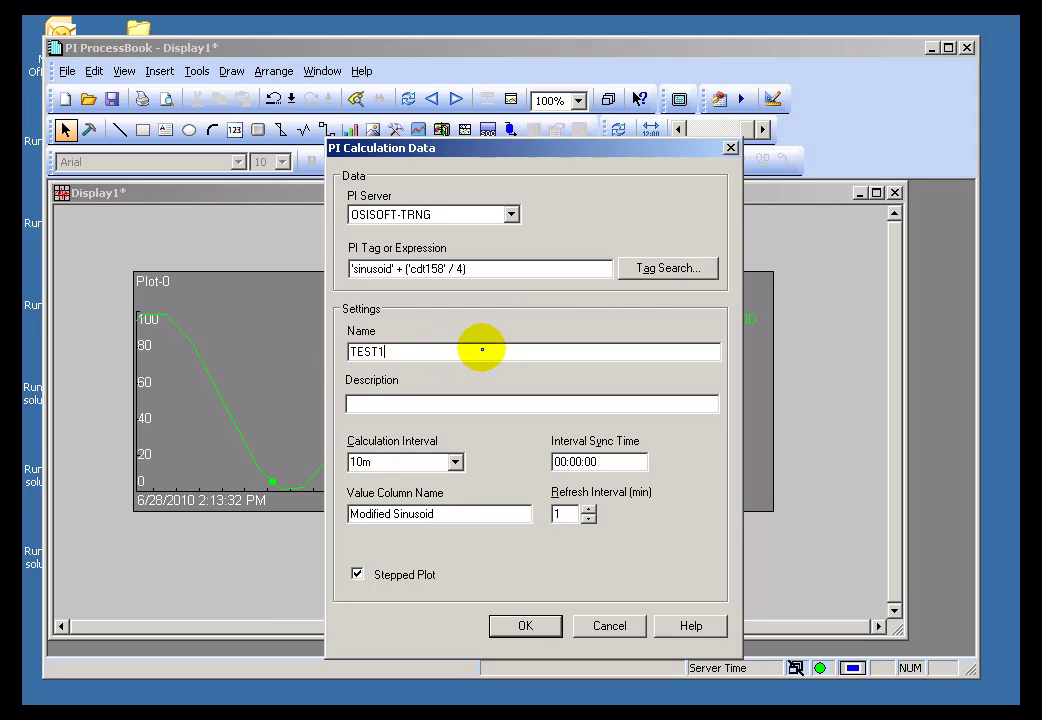
click(416, 402)
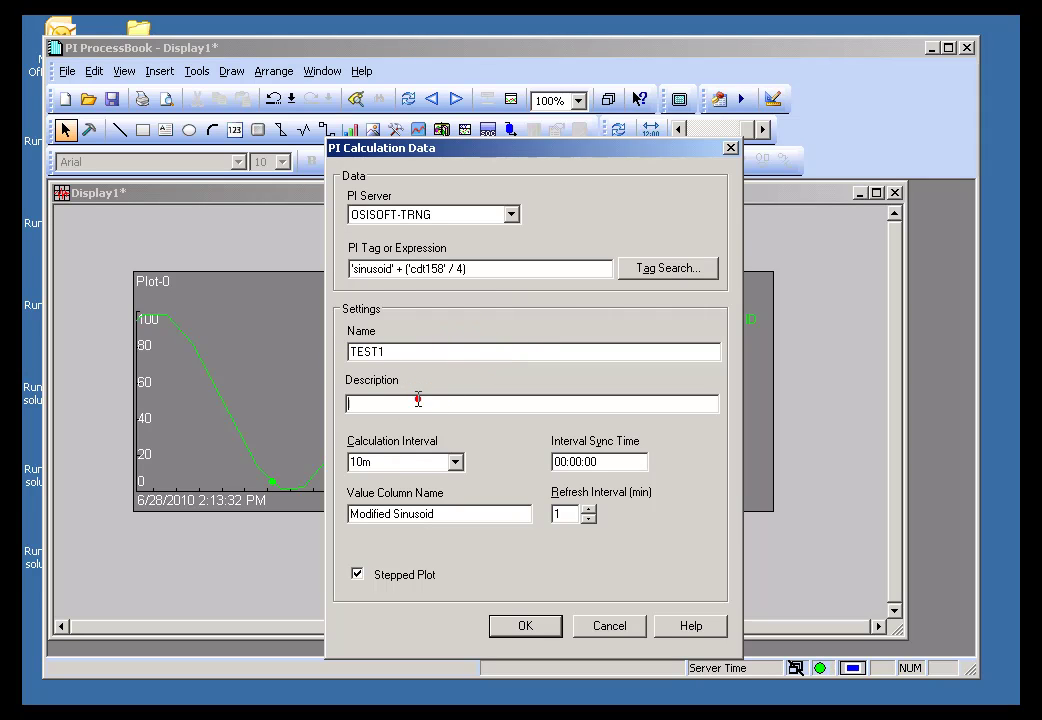
Set the calculation interval to the custom value 5m, save the data set and close the data set list.
click(456, 465)
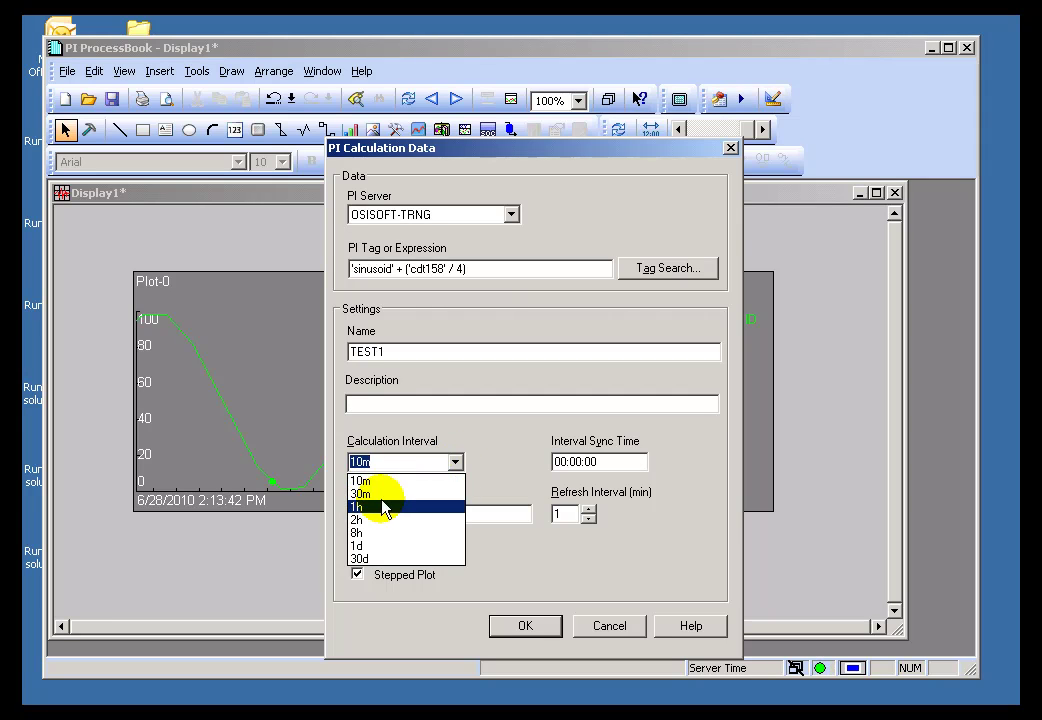
click(362, 462)
click(432, 459)
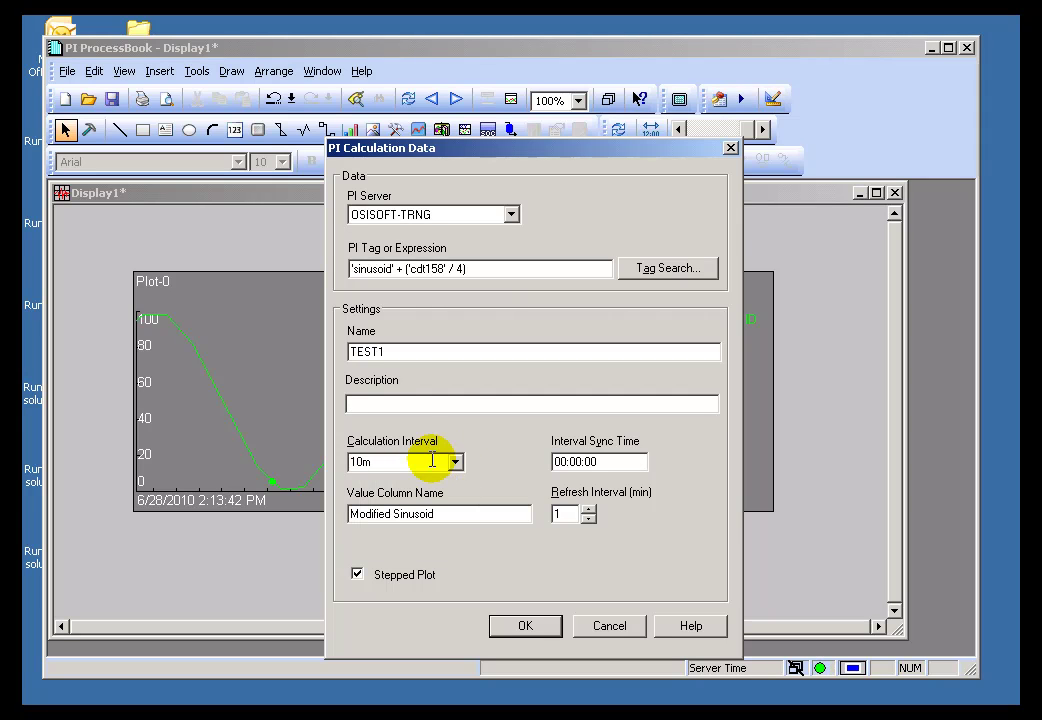
text(5m)
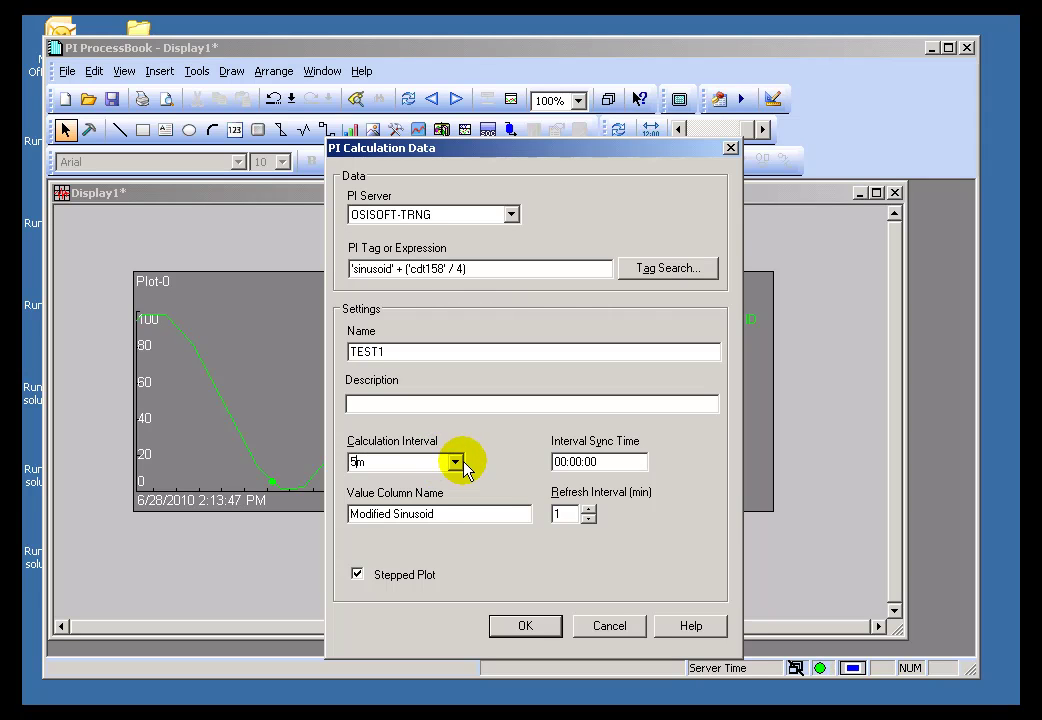
click(457, 462)
click(456, 462)
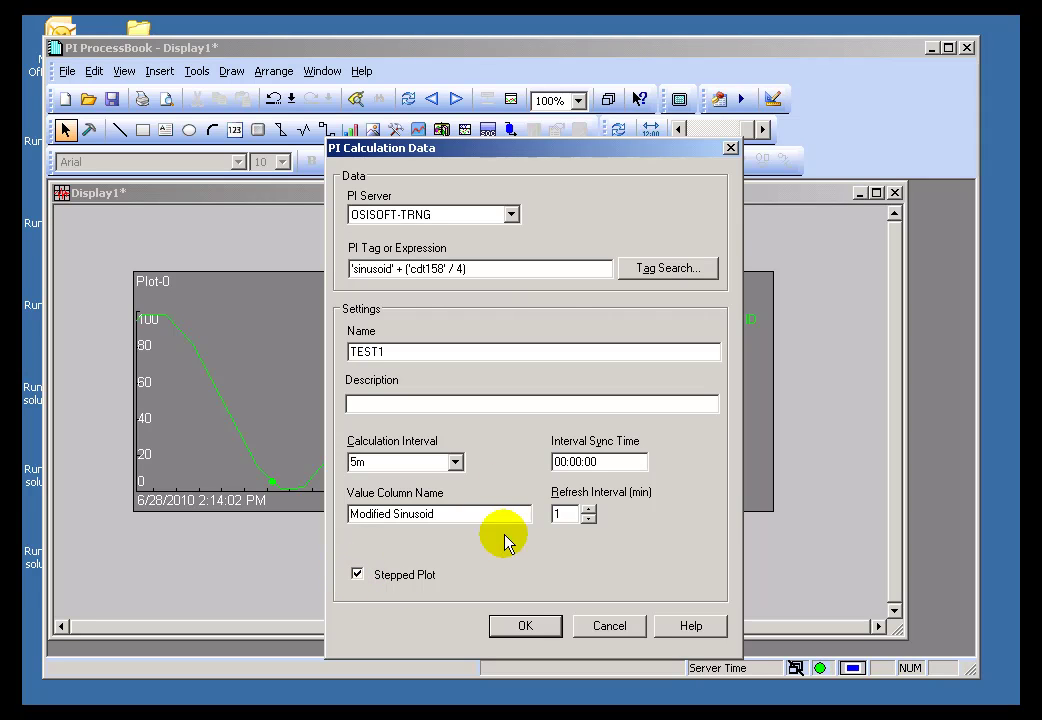
click(527, 627)
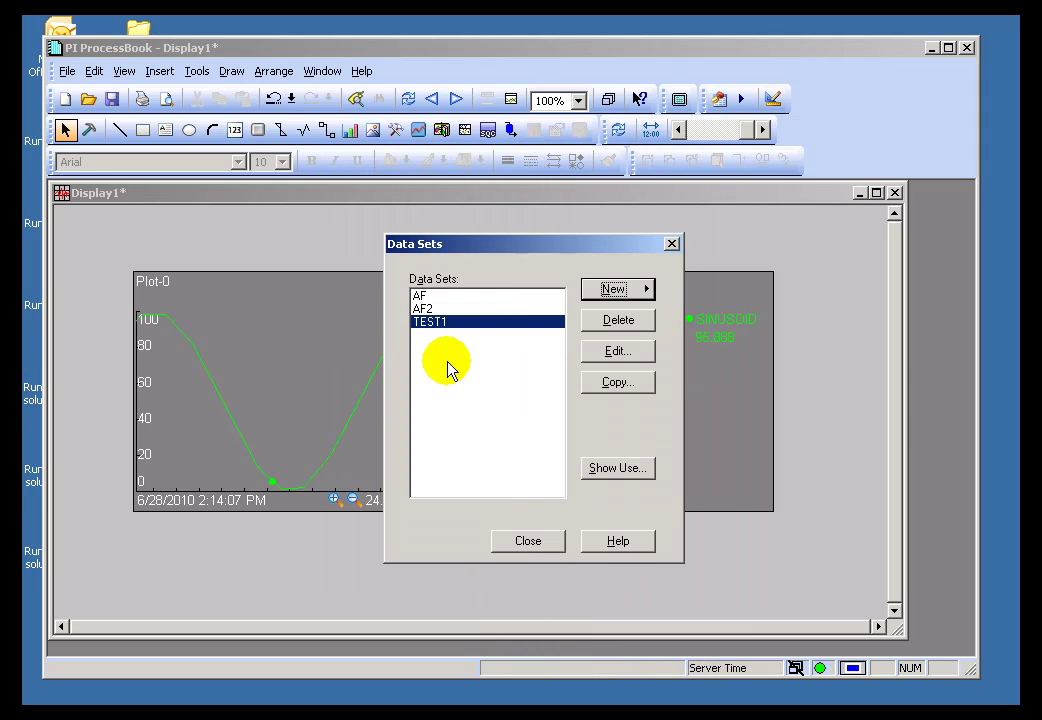
click(526, 543)
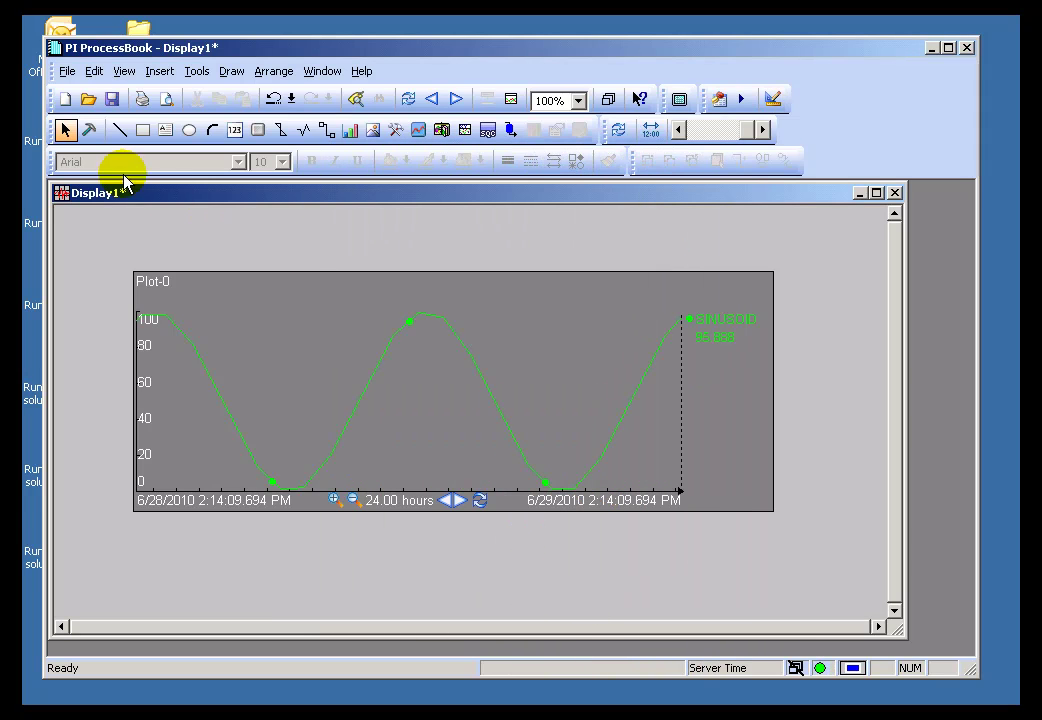
Switch the display to build mode and open the definition of the Plot-0 trend.
click(87, 131)
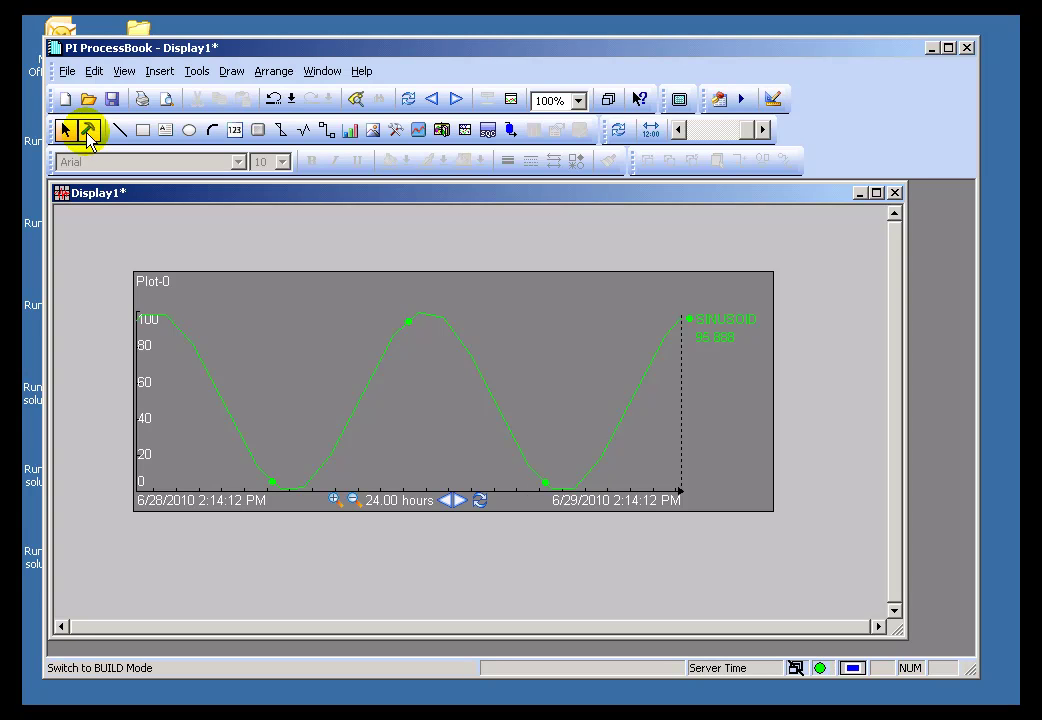
click(88, 132)
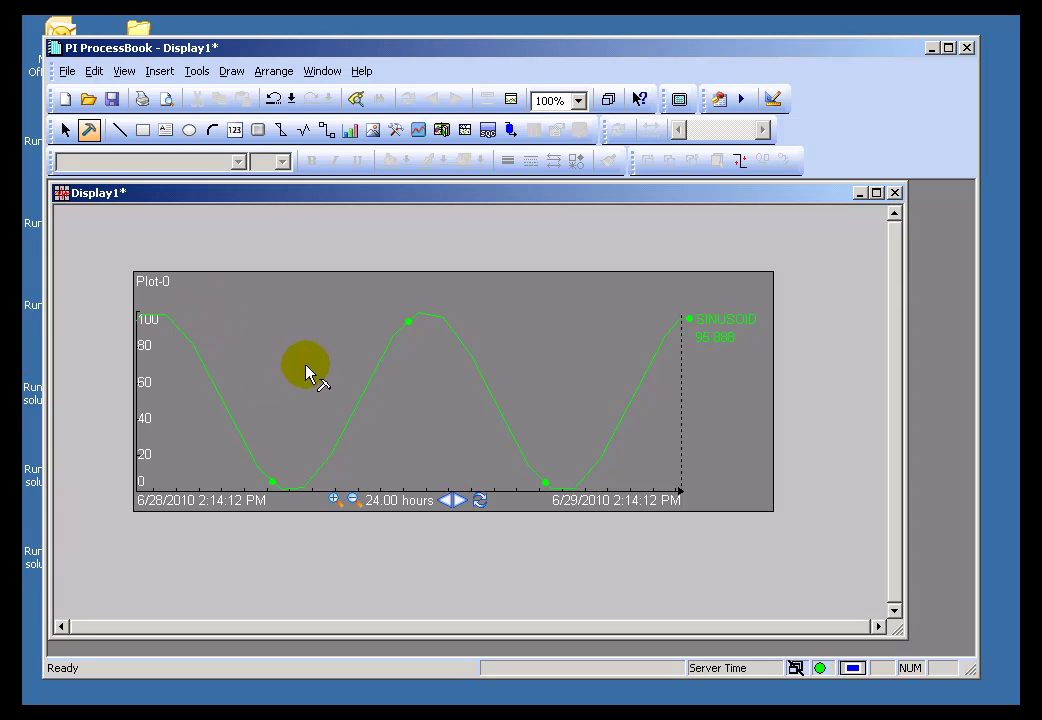
double_click(435, 412)
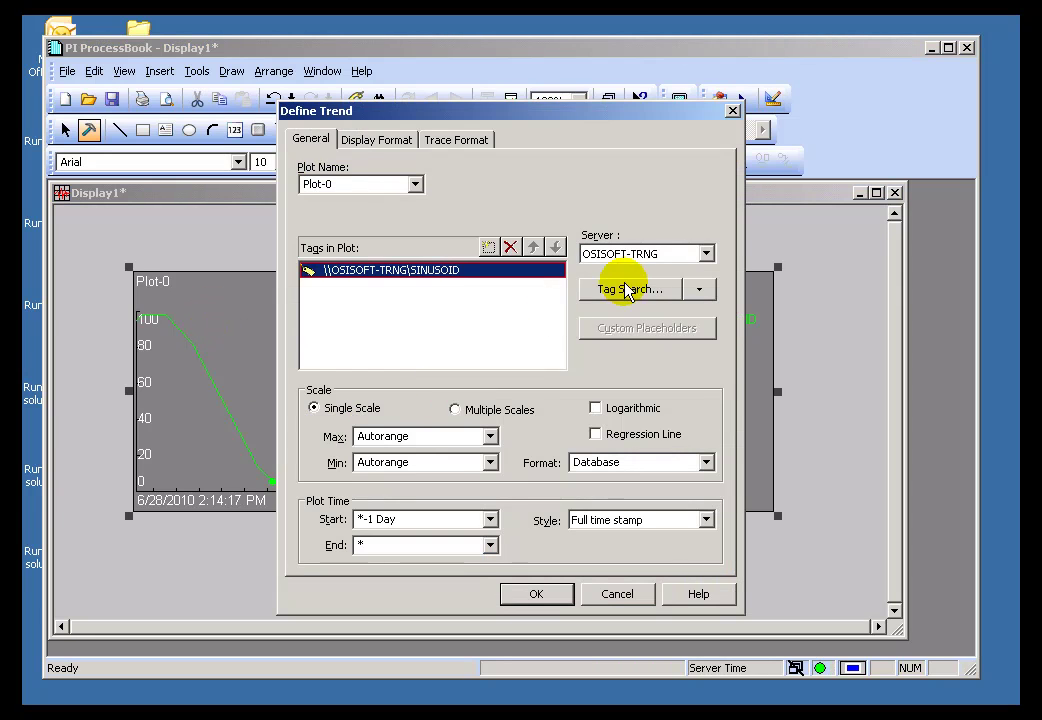
Bring up PI Calculation data for the trend and select the Modified Sinusoid column of the saved data set TEST1.
click(700, 290)
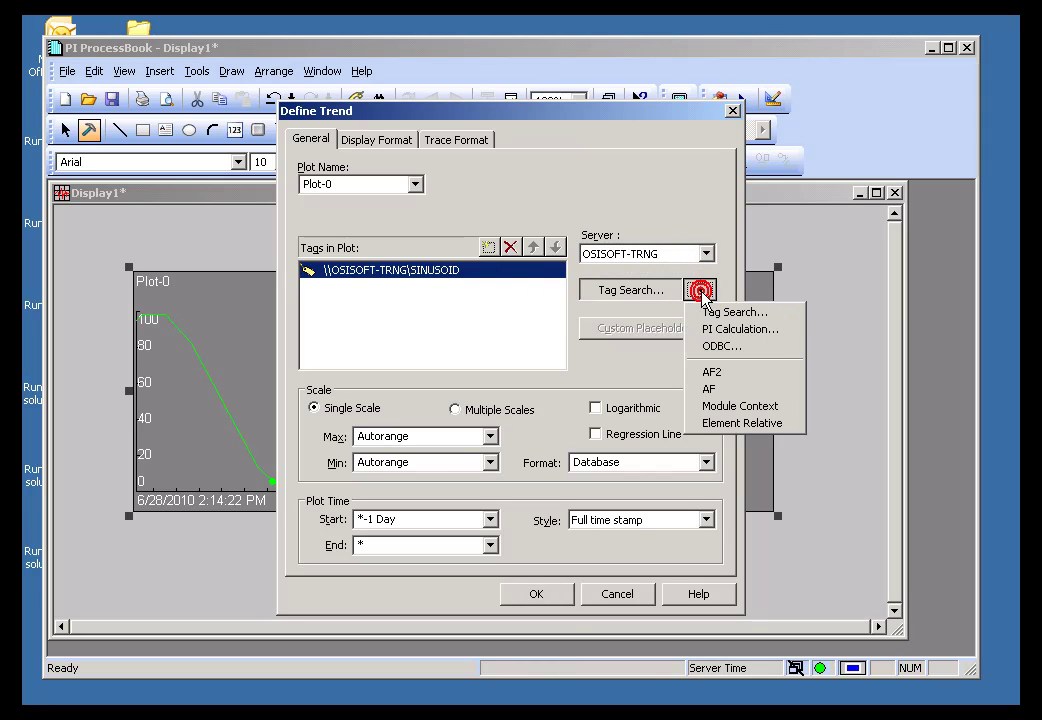
click(740, 329)
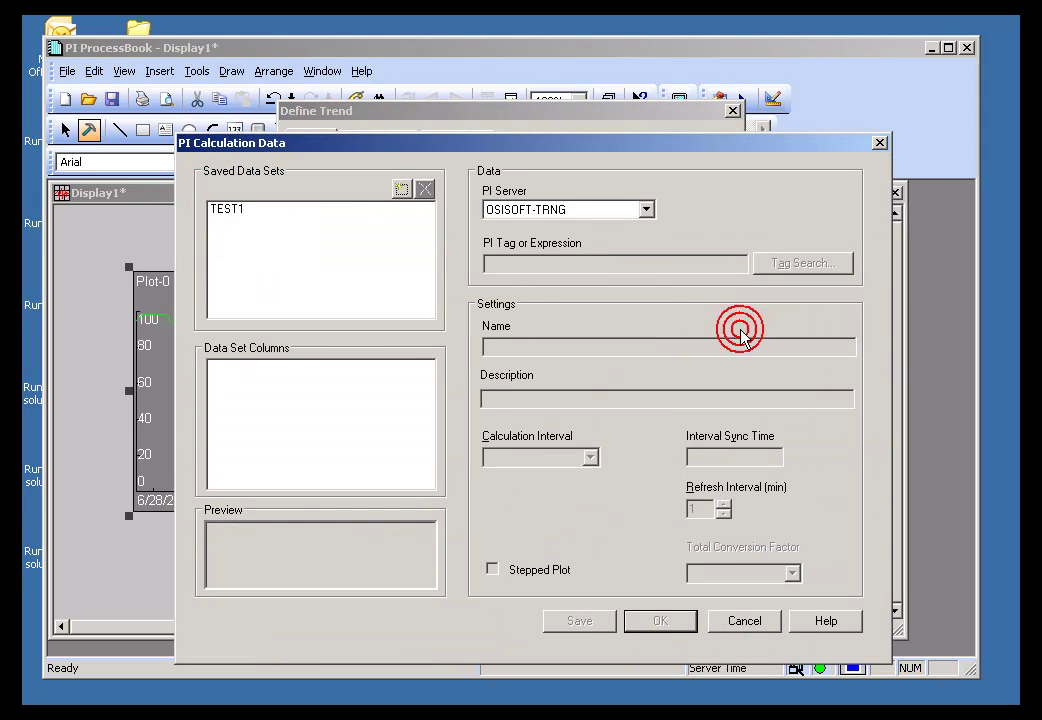
click(226, 210)
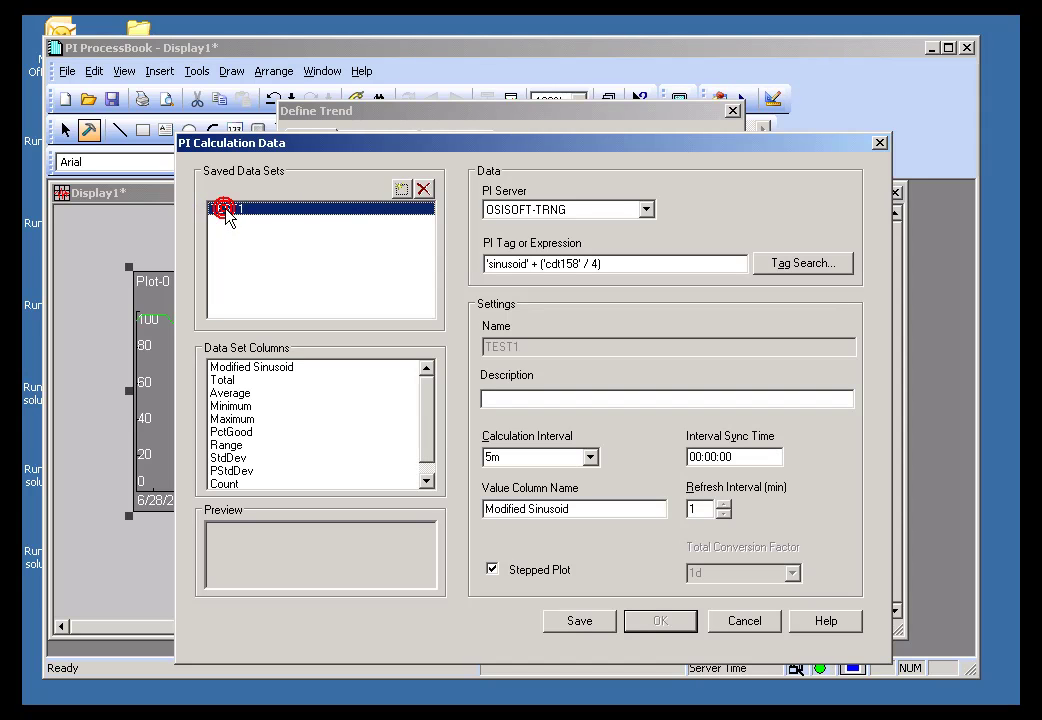
click(246, 366)
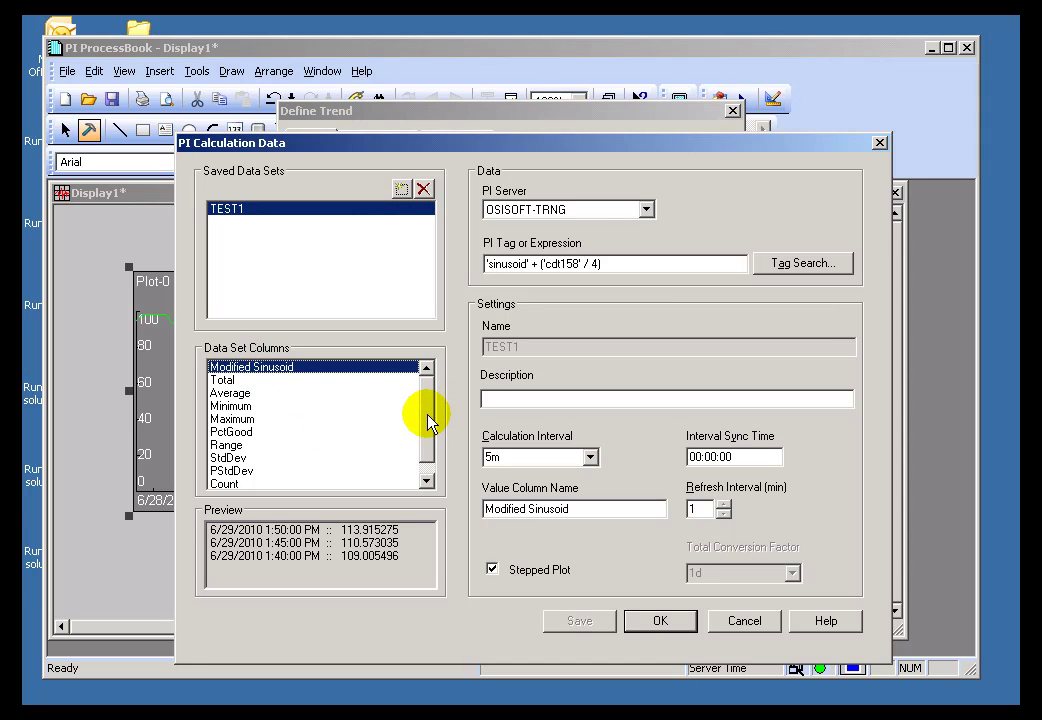
Preview TEST1's Average, Minimum, Maximum, PctGood and Range columns, and return the selection to Modified Sinusoid.
drag(428, 420, 426, 442)
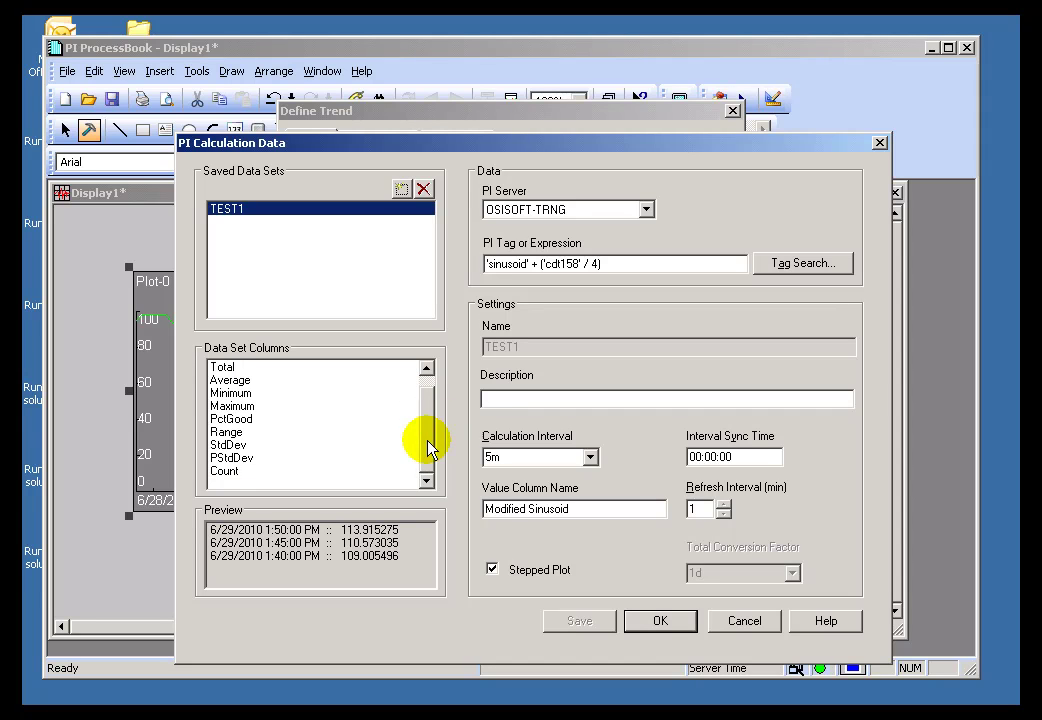
click(224, 382)
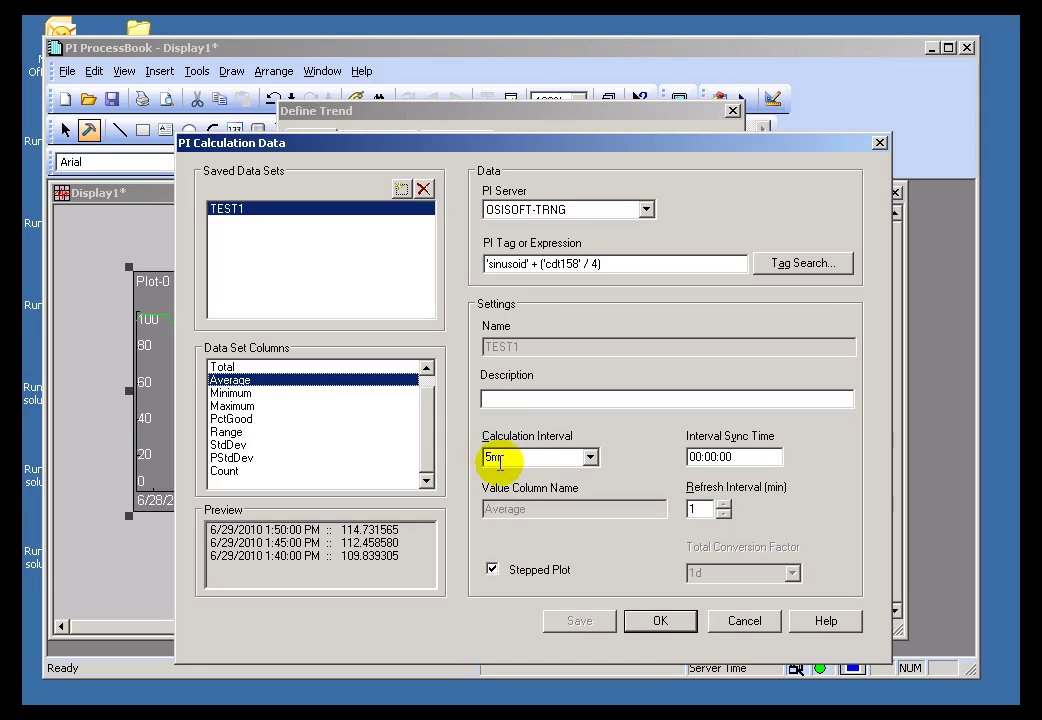
click(226, 393)
click(228, 406)
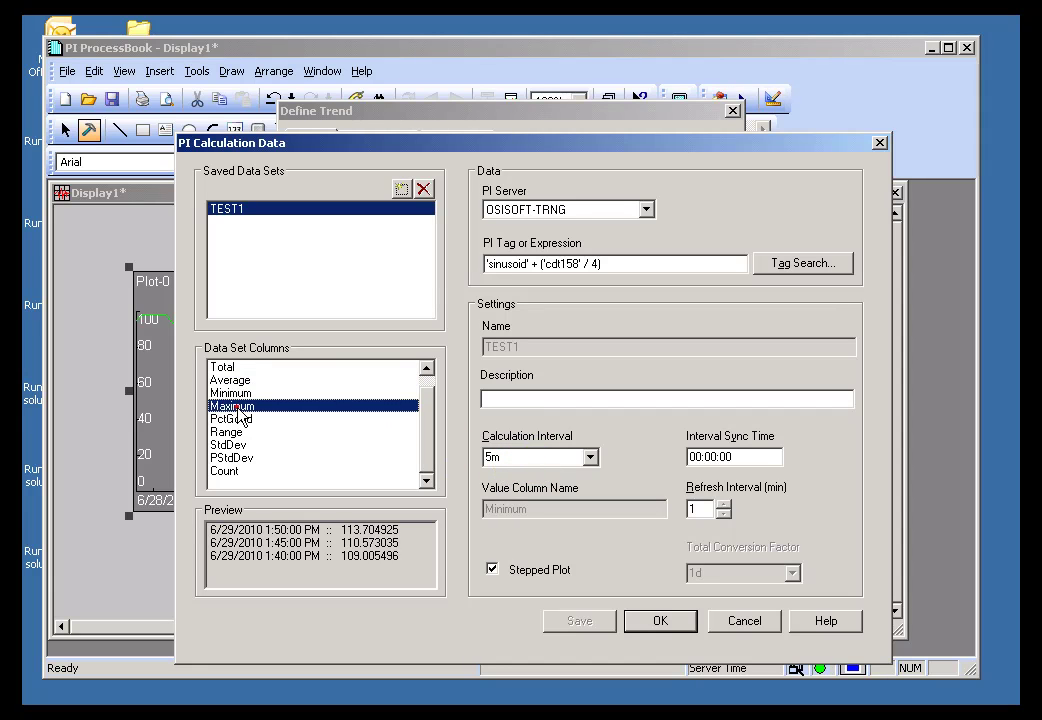
click(223, 420)
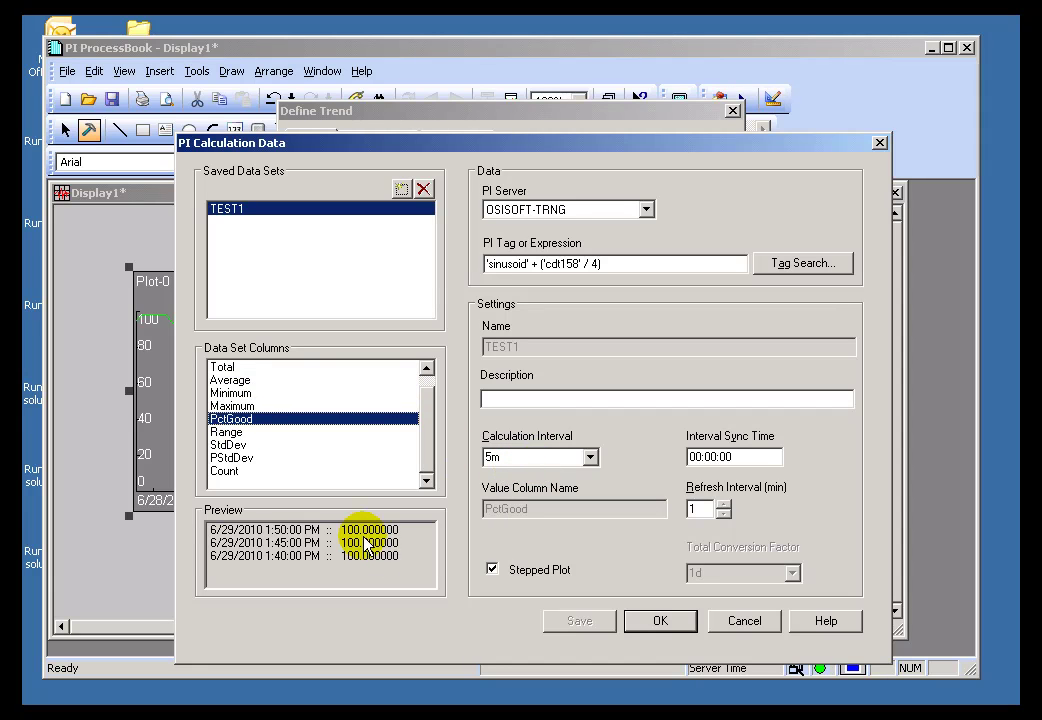
click(226, 433)
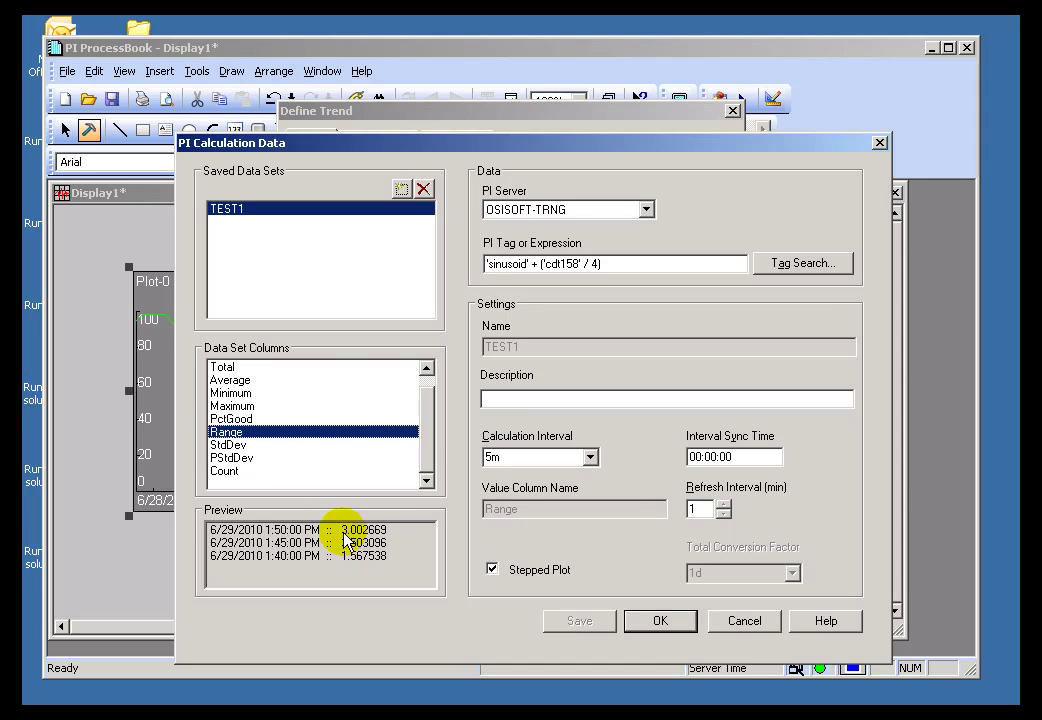
click(426, 402)
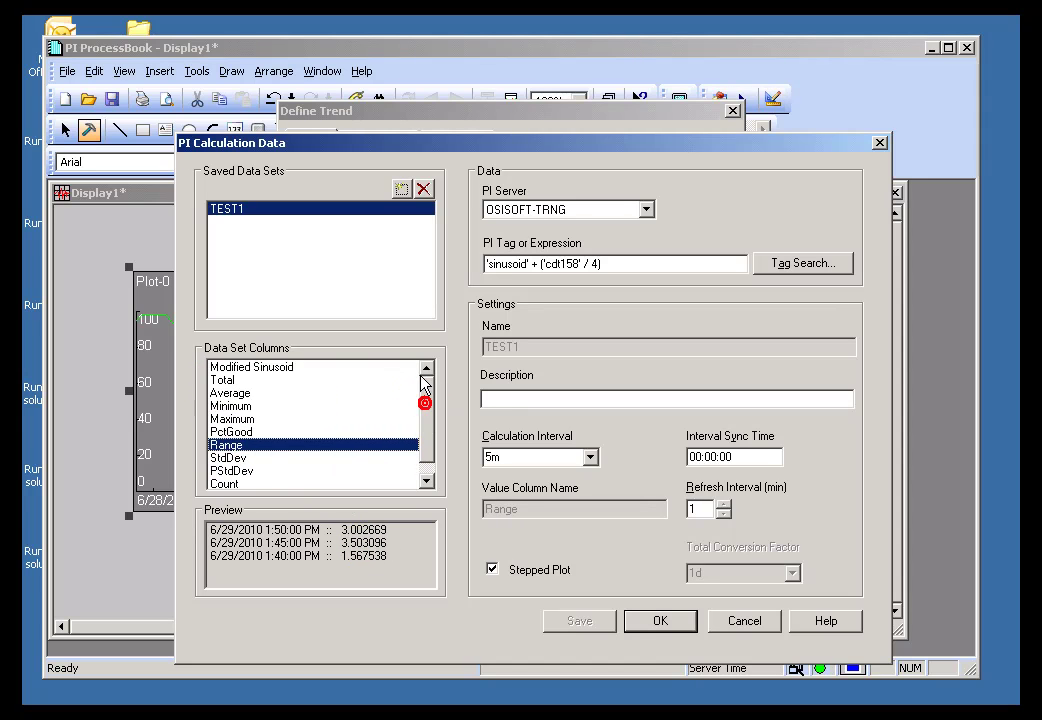
click(244, 368)
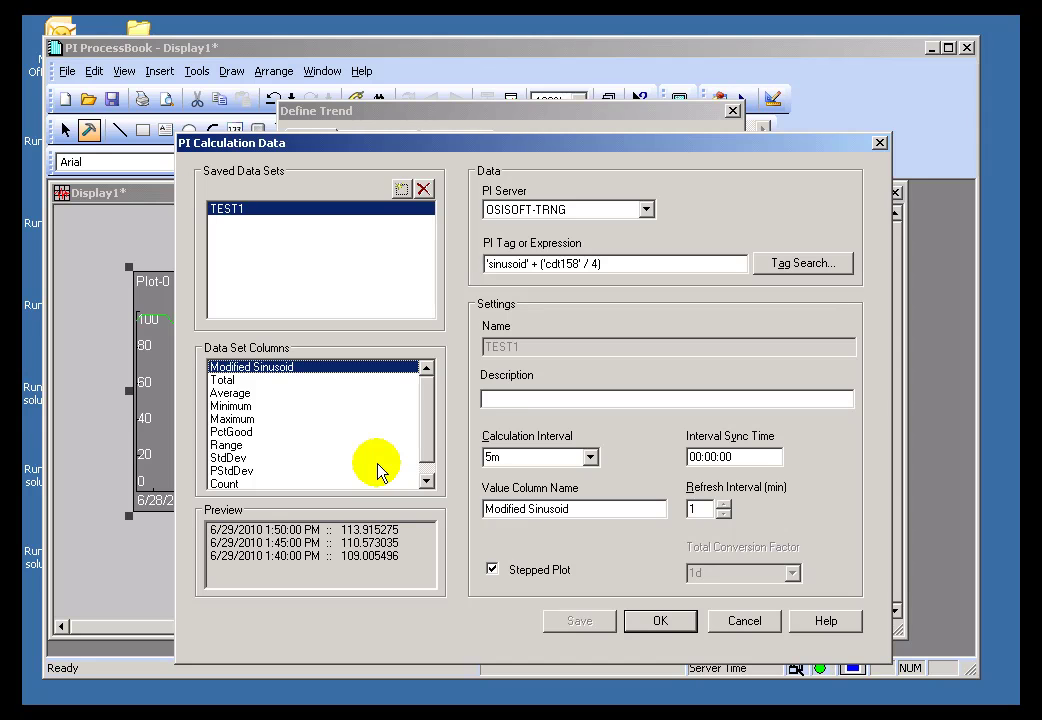
Add TEST1's Modified Sinusoid column to the Plot-0 trend and apply the trend definition.
click(658, 621)
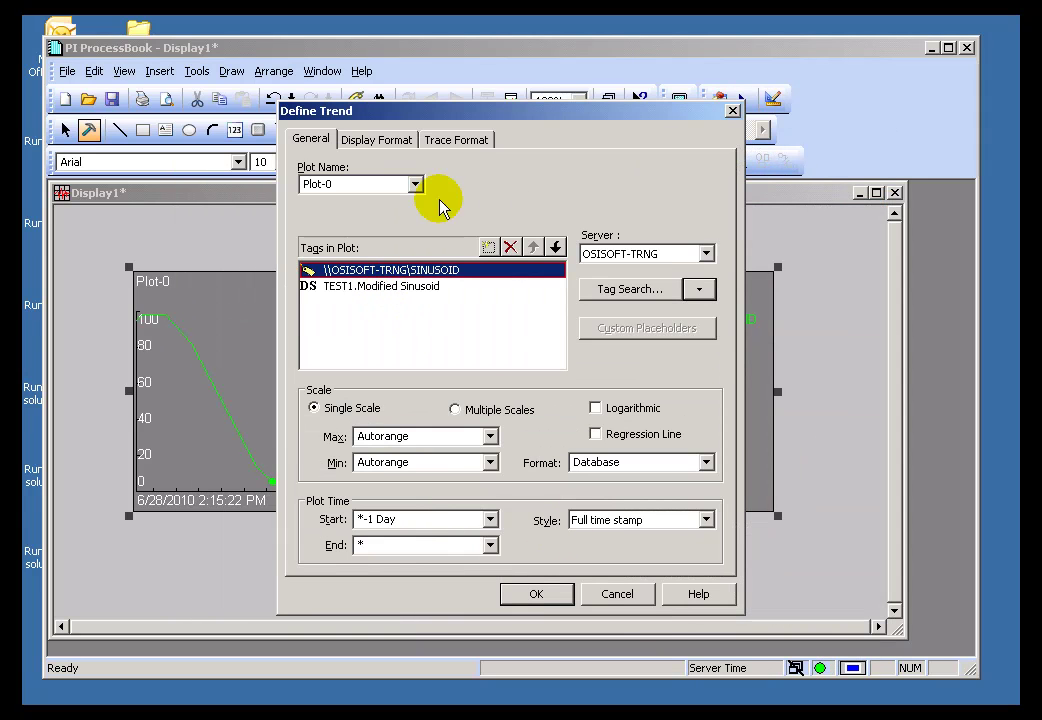
click(545, 597)
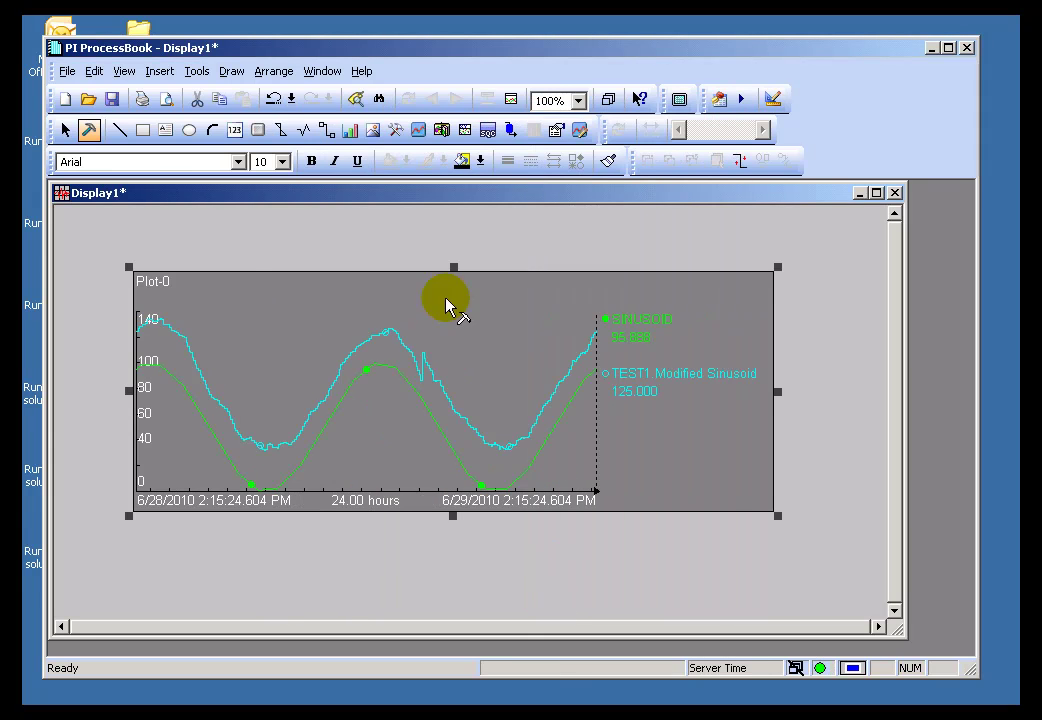
click(89, 130)
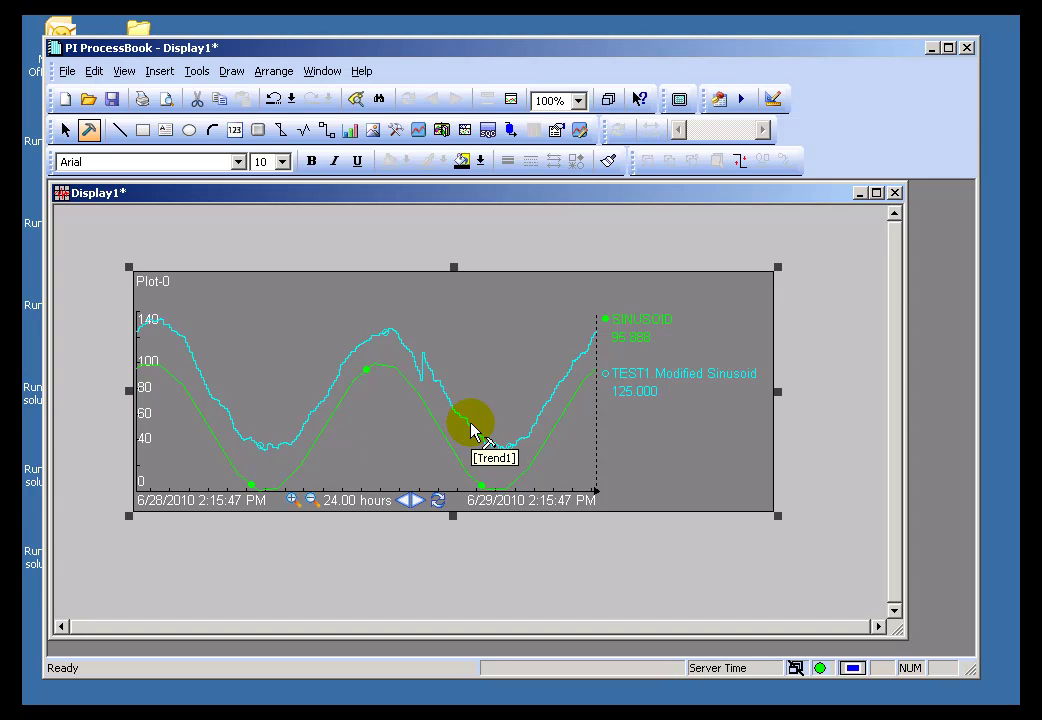
Reopen the Plot-0 trend definition, inspect the TEST1.Modified Sinusoid and SINUSOID entries, and leave it without changes.
double_click(507, 383)
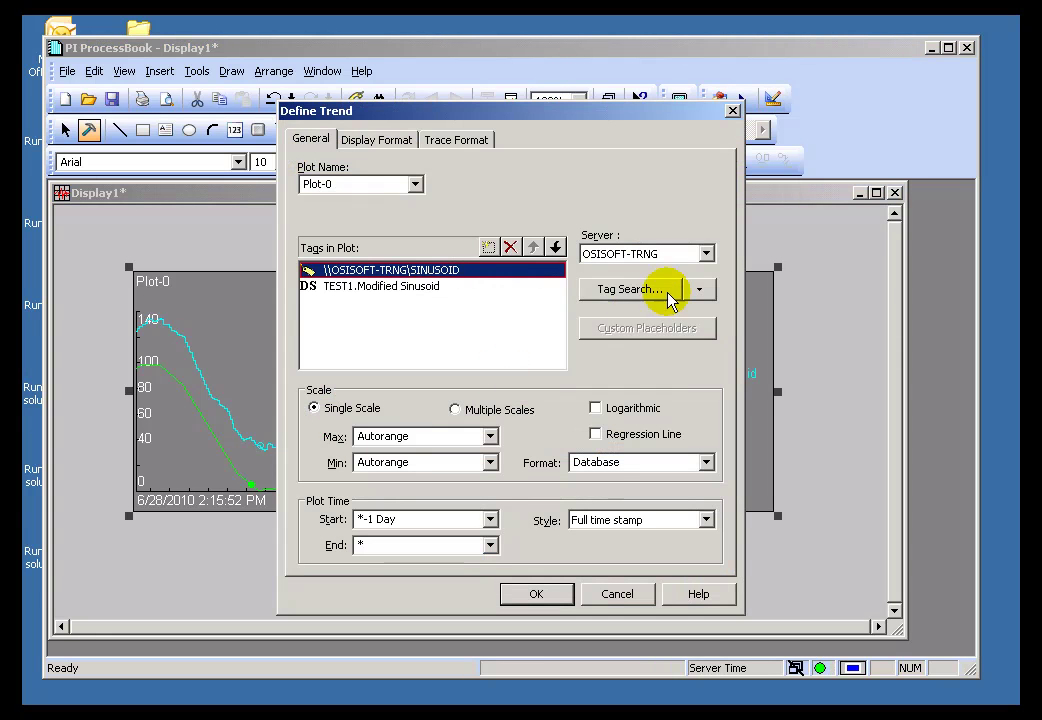
click(428, 288)
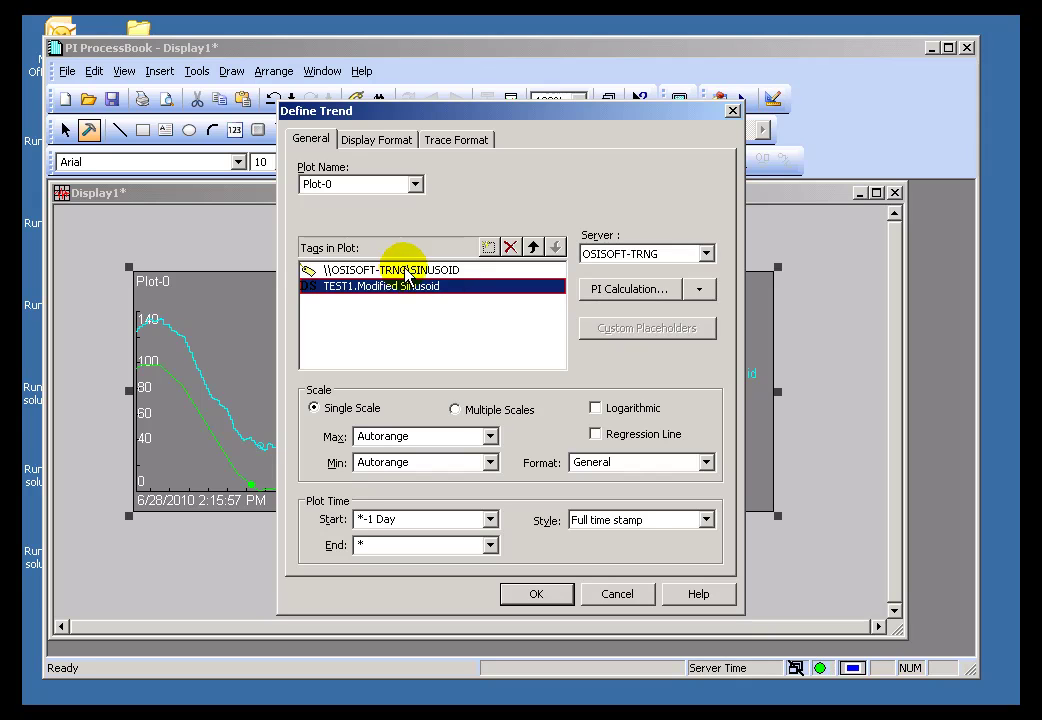
click(405, 271)
click(614, 594)
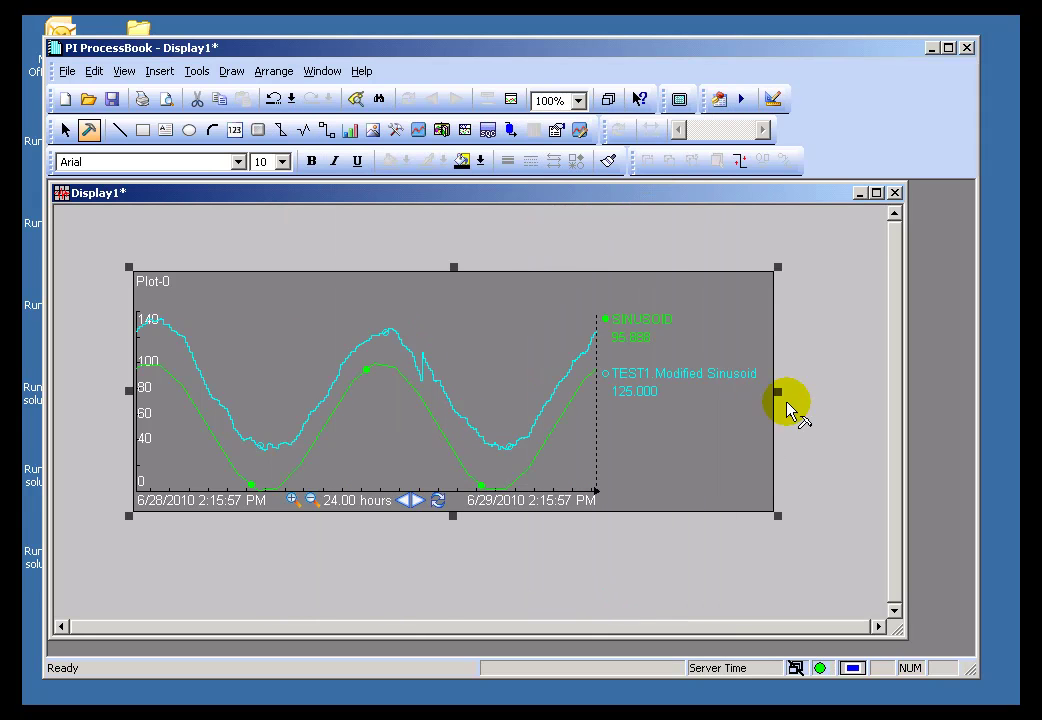
Add a value object beside the Plot-0 trend and assign it the PI Calculation column TEST1.Modified Sinusoid.
click(421, 250)
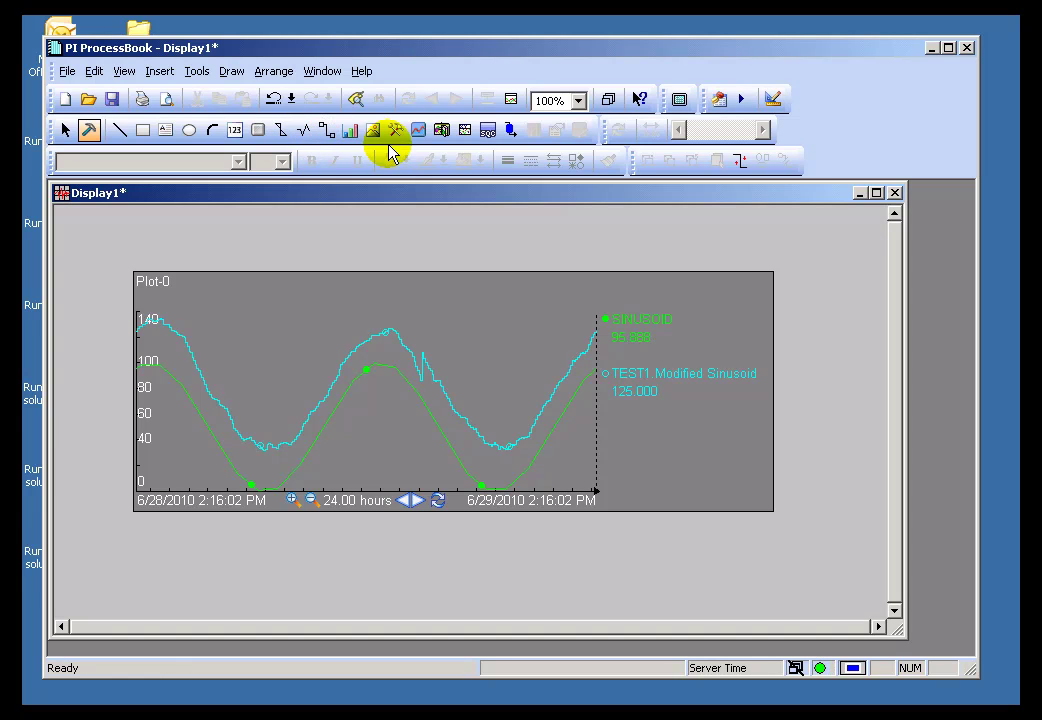
click(235, 130)
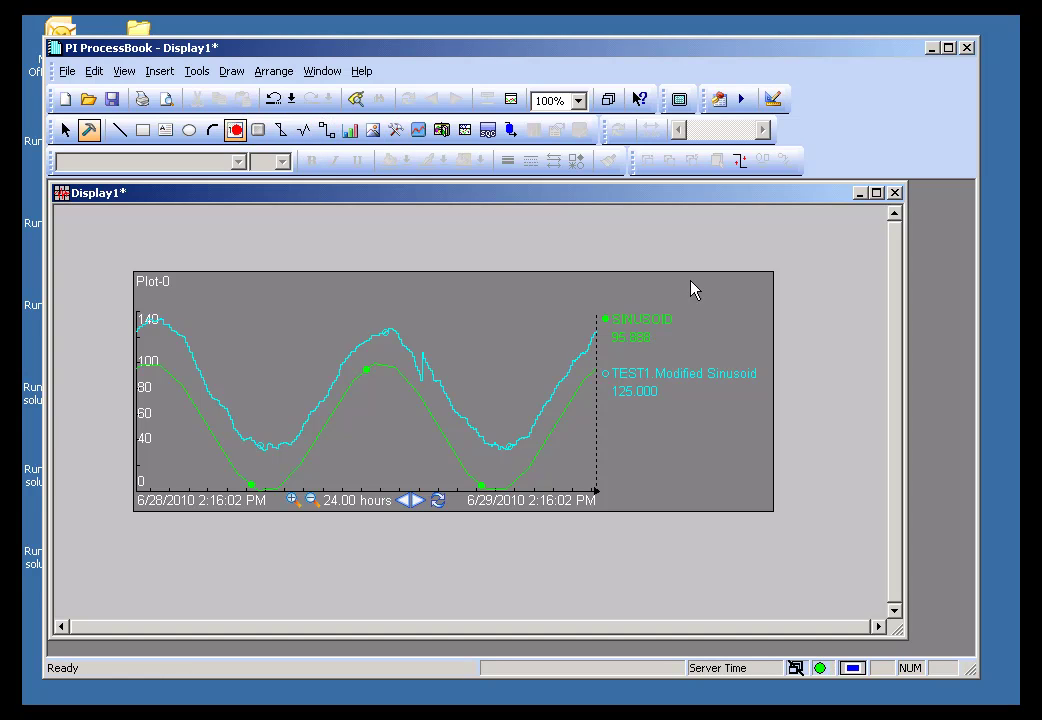
click(805, 347)
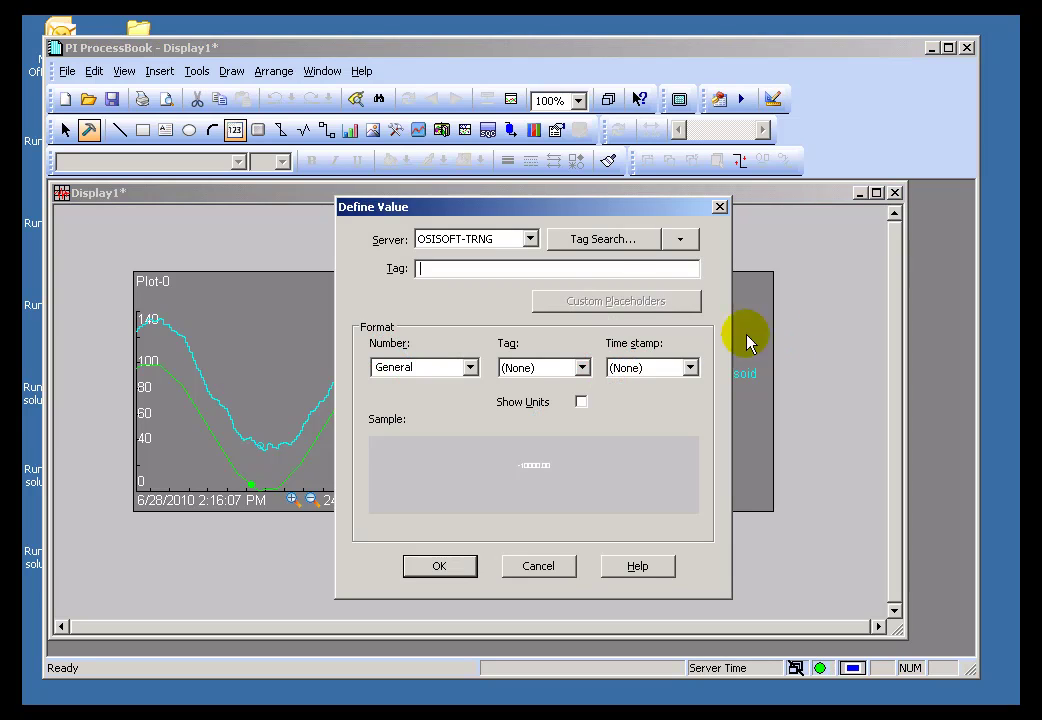
click(680, 240)
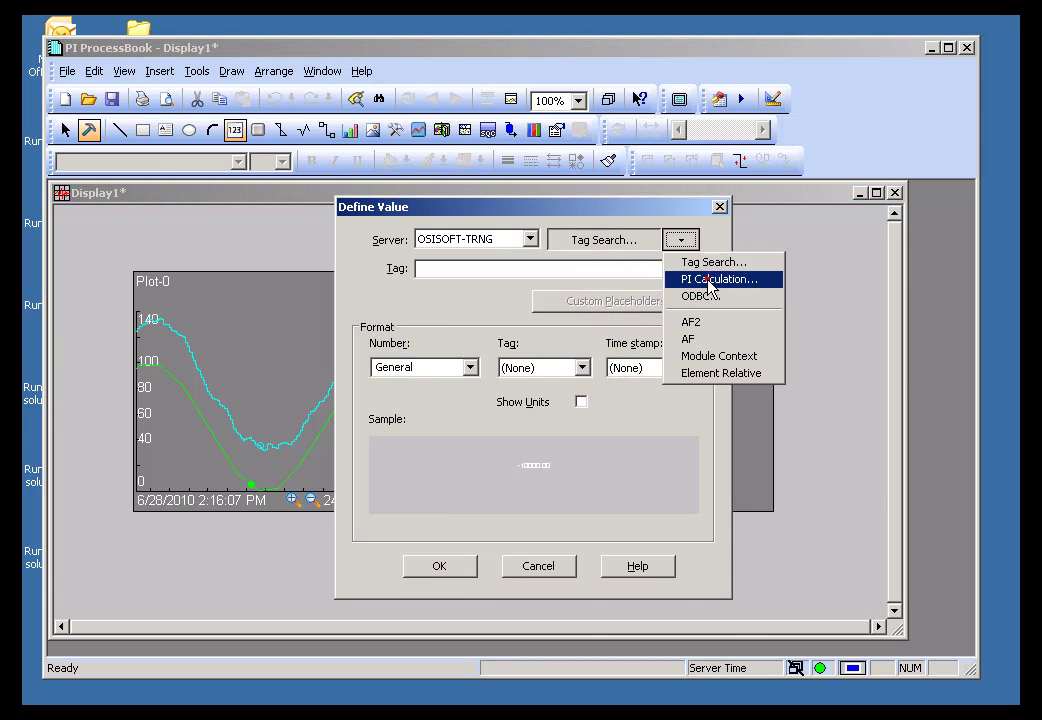
click(709, 280)
click(221, 209)
click(232, 367)
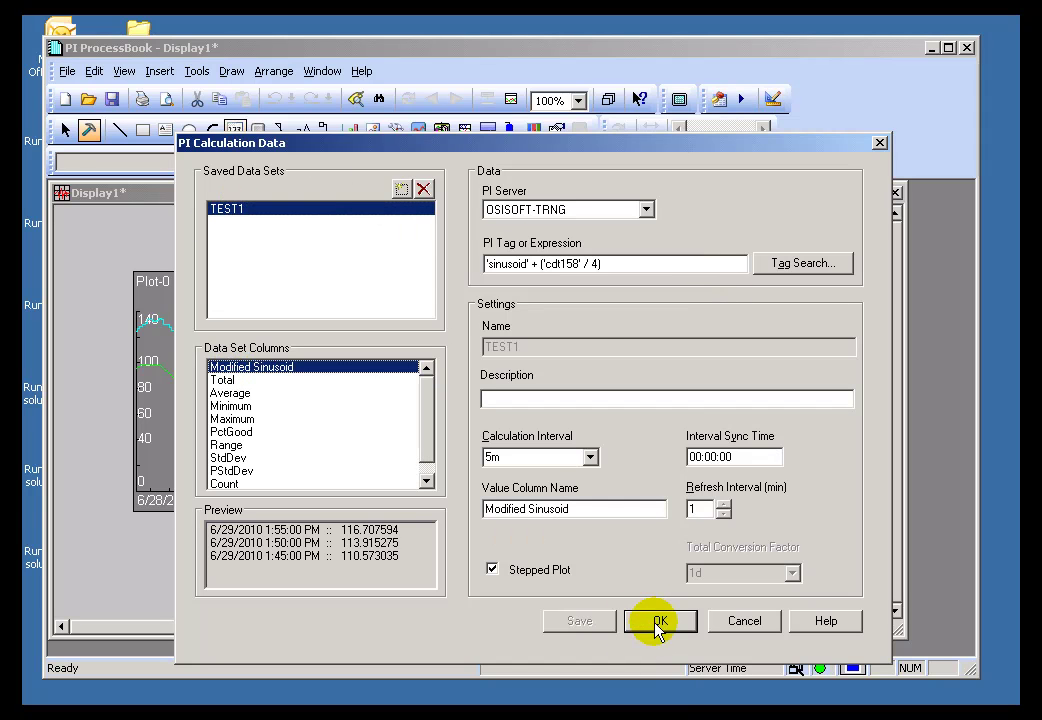
click(658, 622)
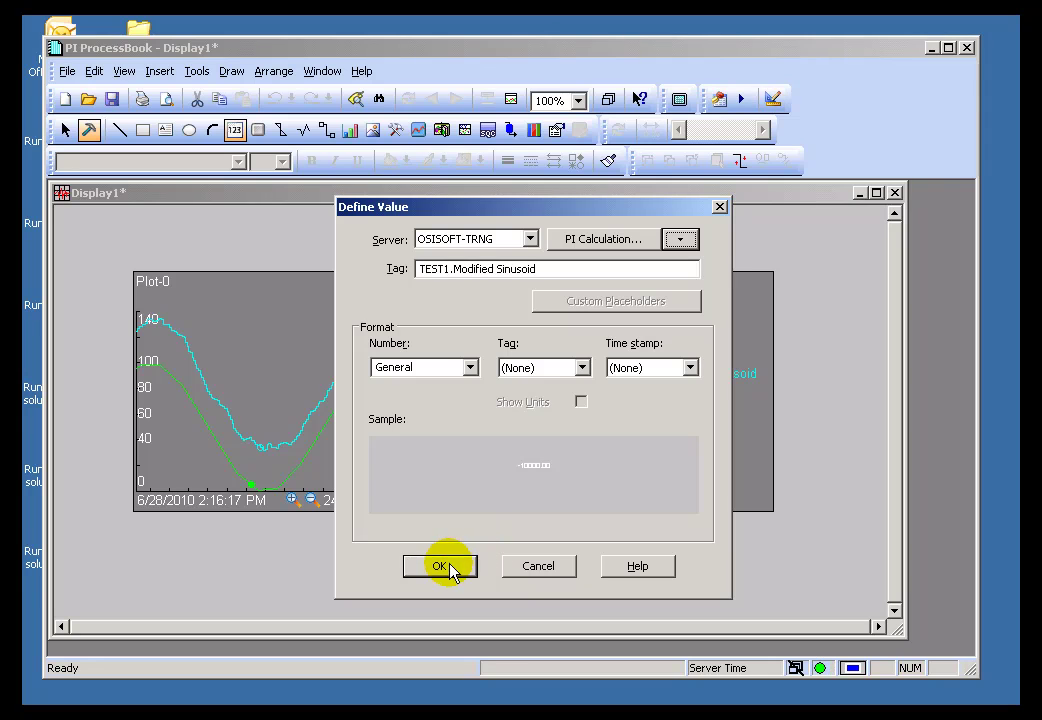
Set the value's tag and time stamp to Bottom, place it, and widen the display window to fit it.
click(567, 363)
click(520, 438)
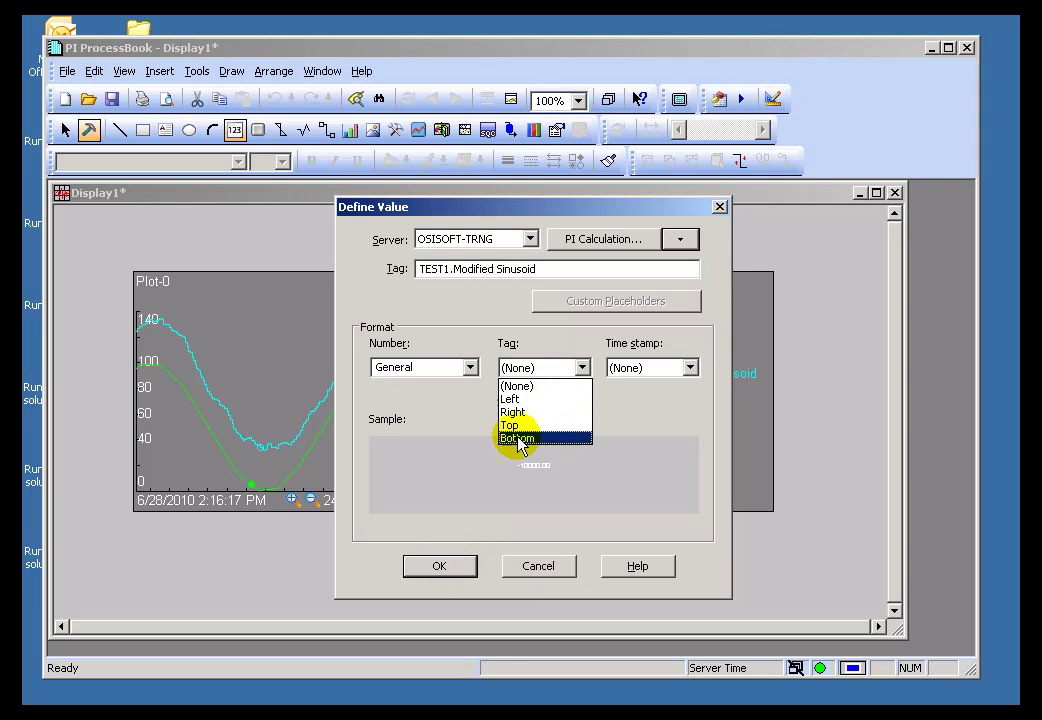
click(689, 367)
click(625, 438)
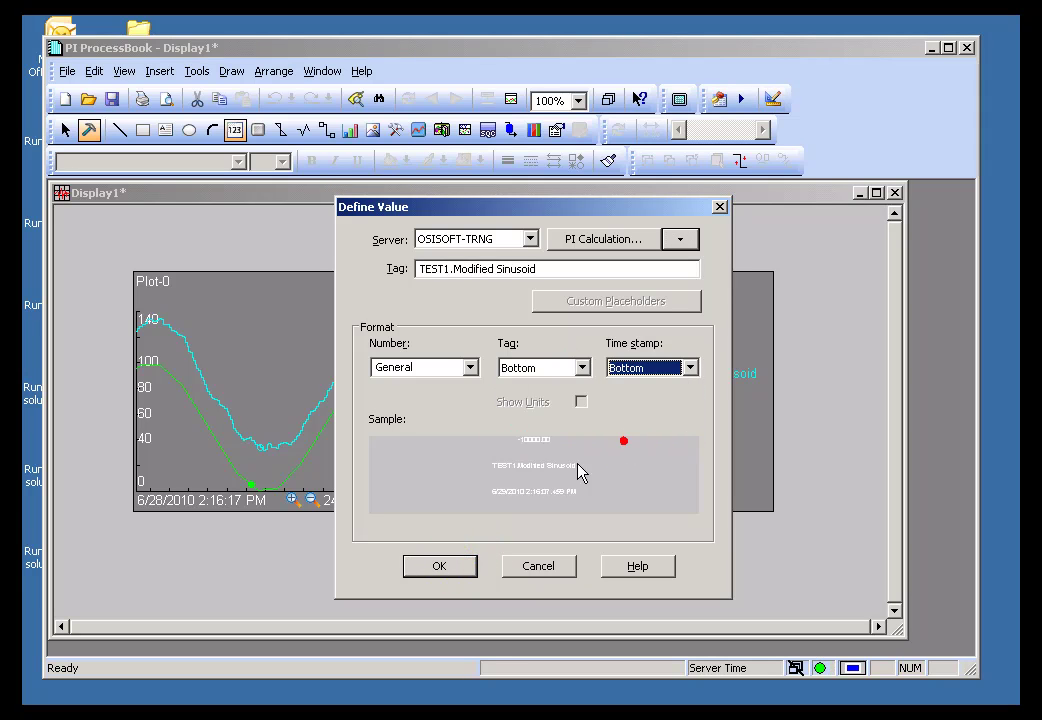
click(449, 570)
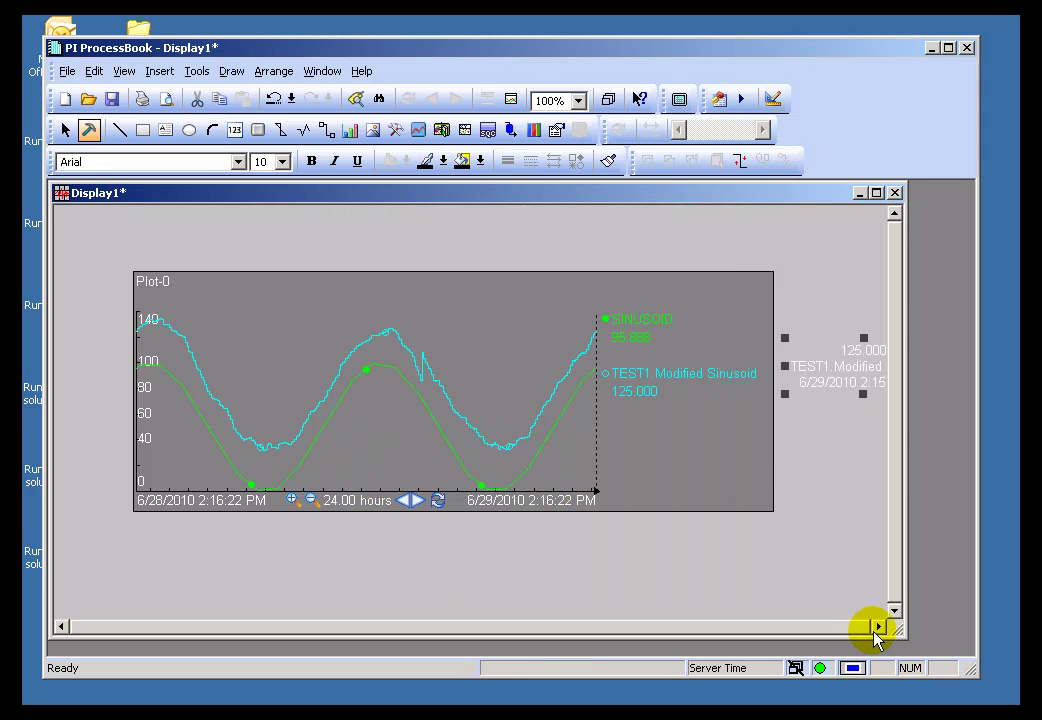
drag(901, 629, 955, 632)
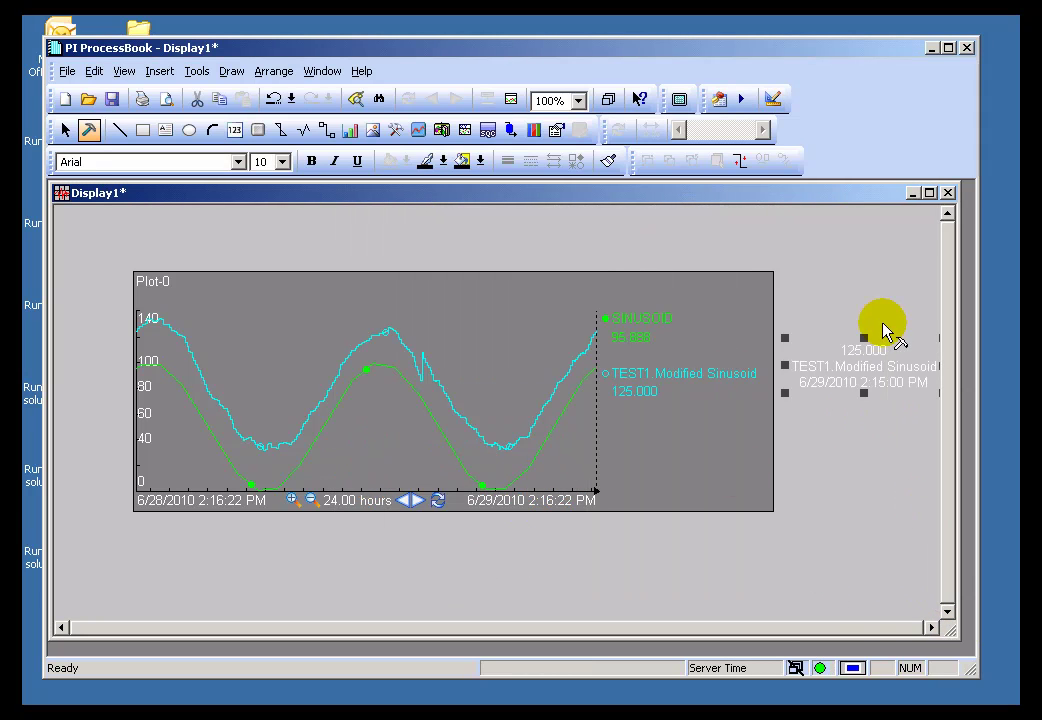
Switch the display to run mode and highlight the TEST1.Modified Sinusoid trace in the trend.
click(89, 130)
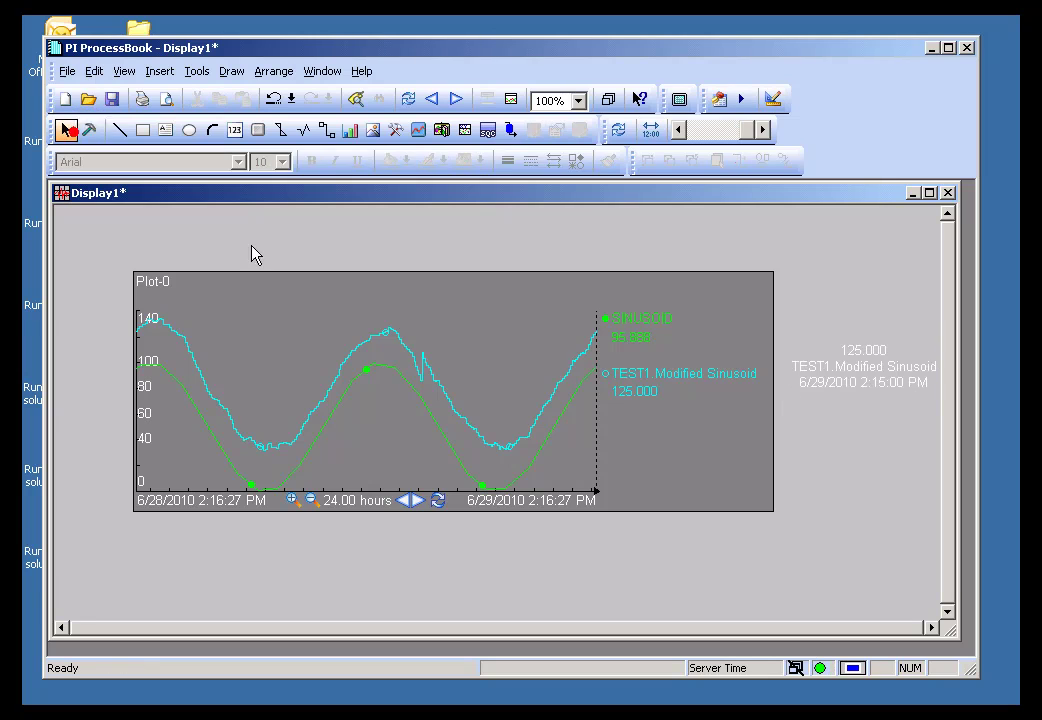
click(665, 390)
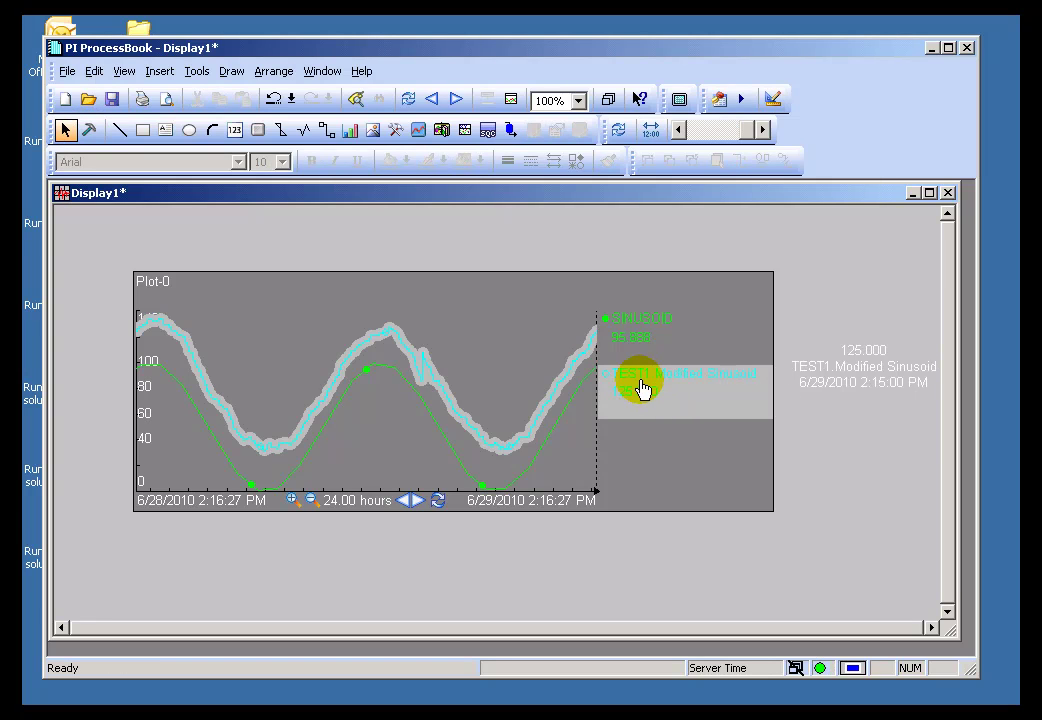
click(754, 346)
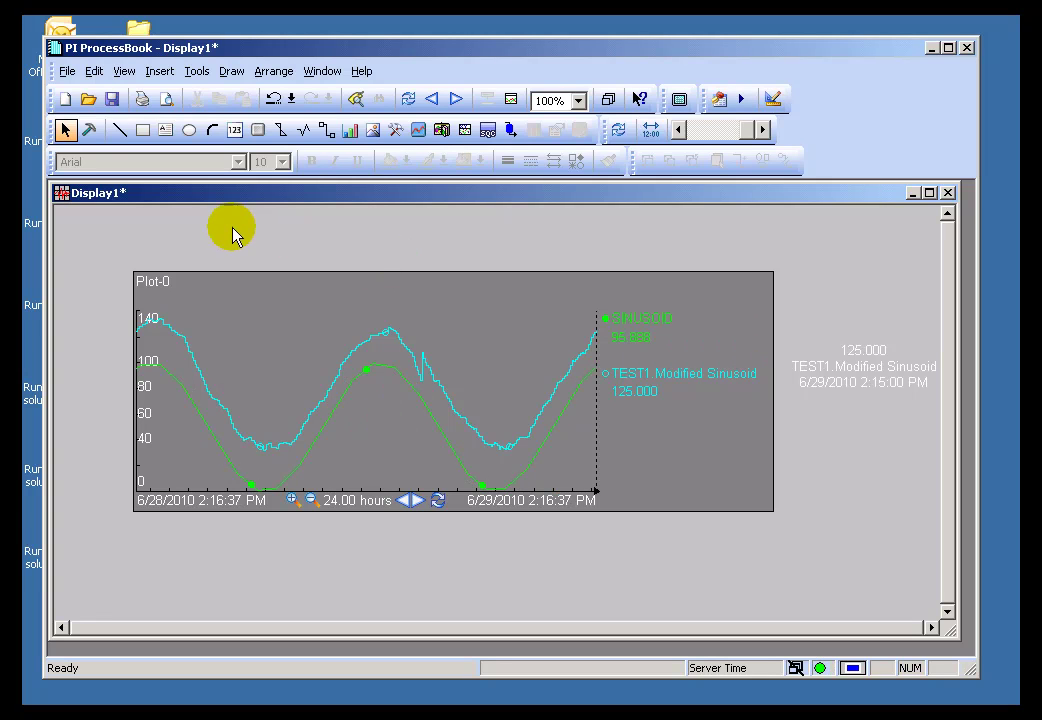
Return the display to build mode and draw a second trend of similar size below the existing one.
click(89, 130)
click(701, 415)
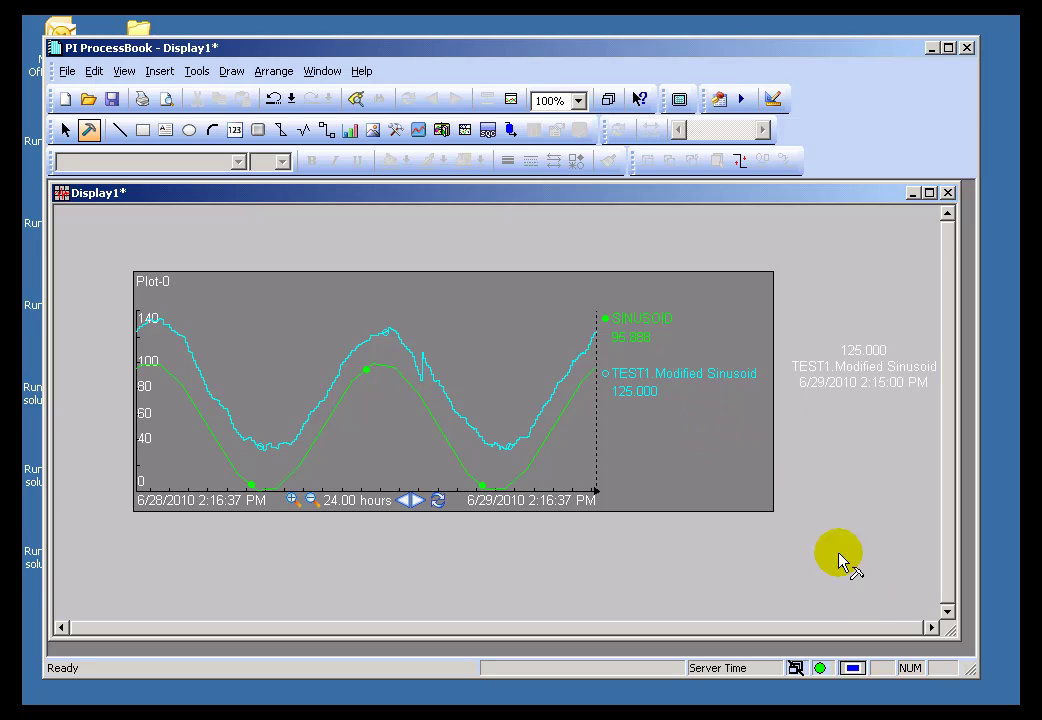
click(947, 612)
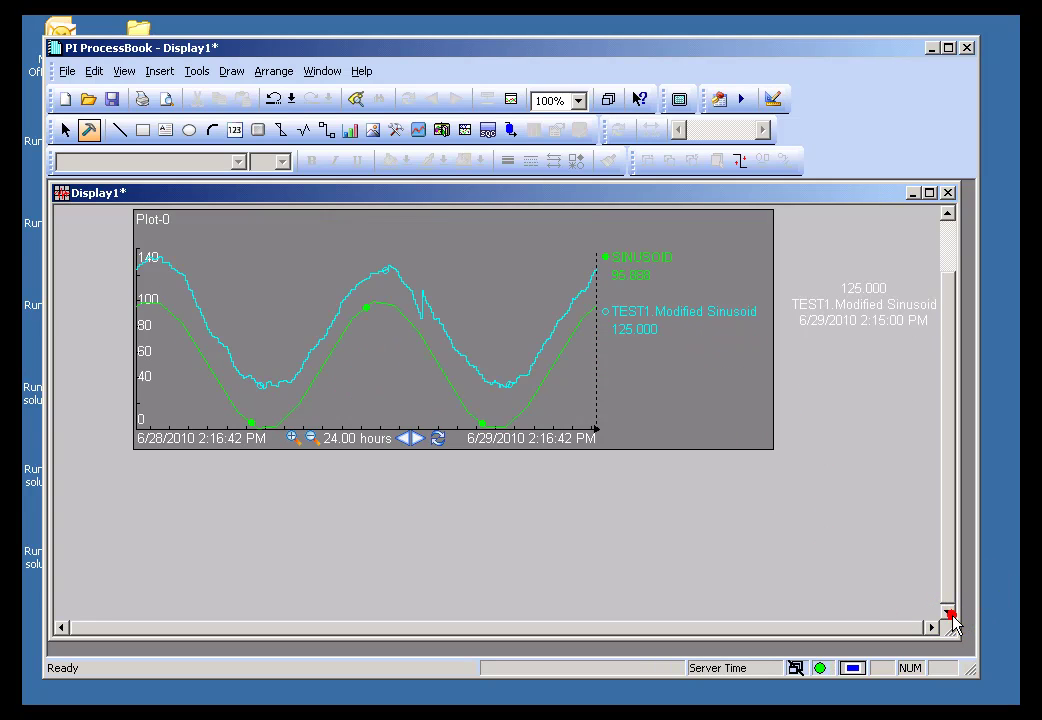
click(947, 612)
click(947, 612)
click(947, 612)
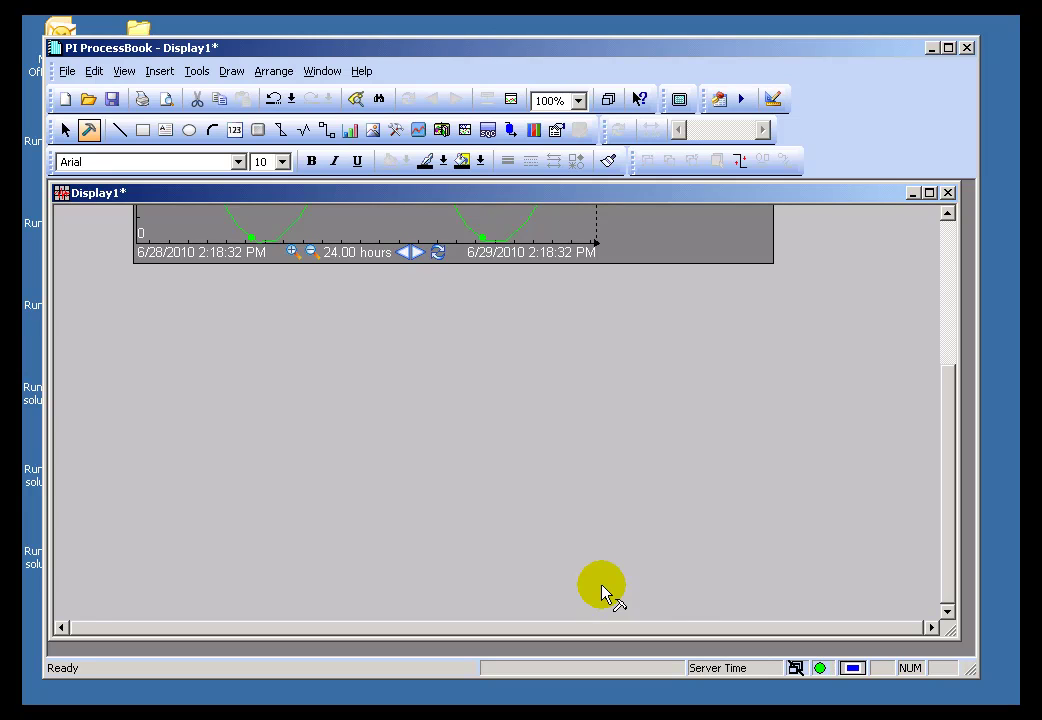
click(418, 131)
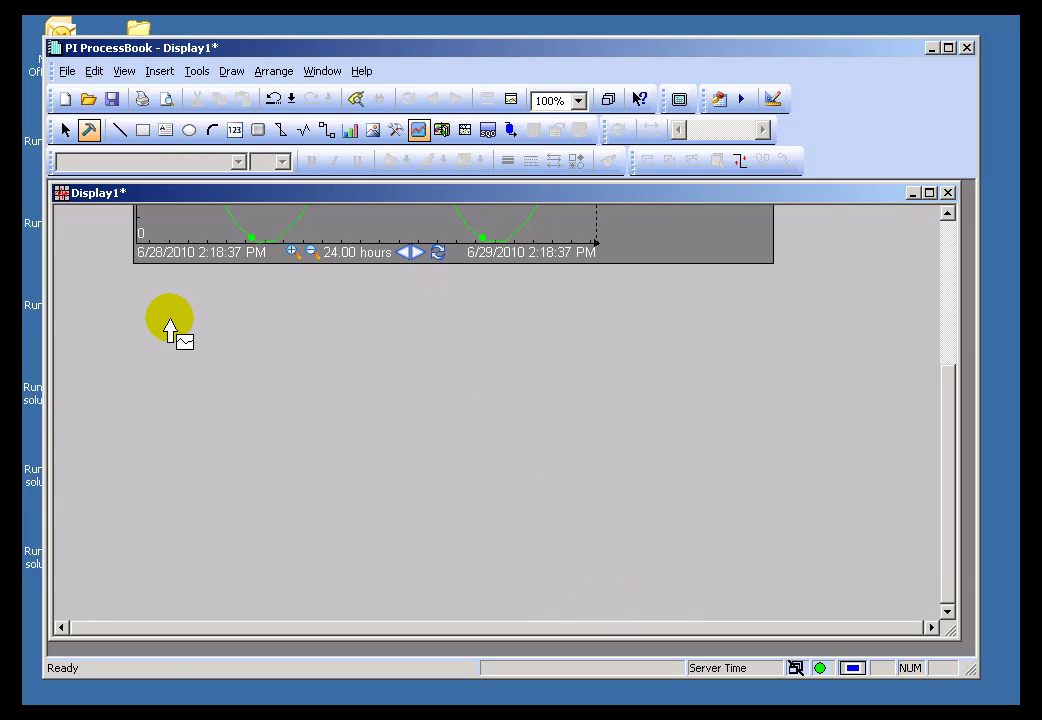
drag(135, 298, 778, 538)
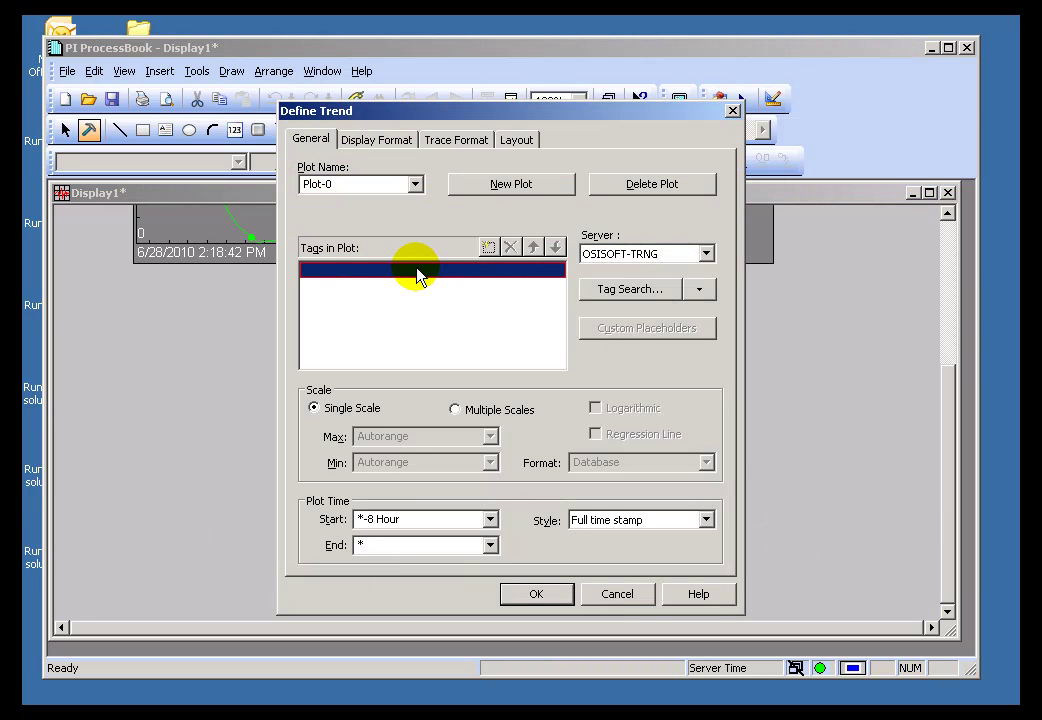
Define the new trend with the tag cdt158 and a plot start time of *-1 Day.
text(cdt1)
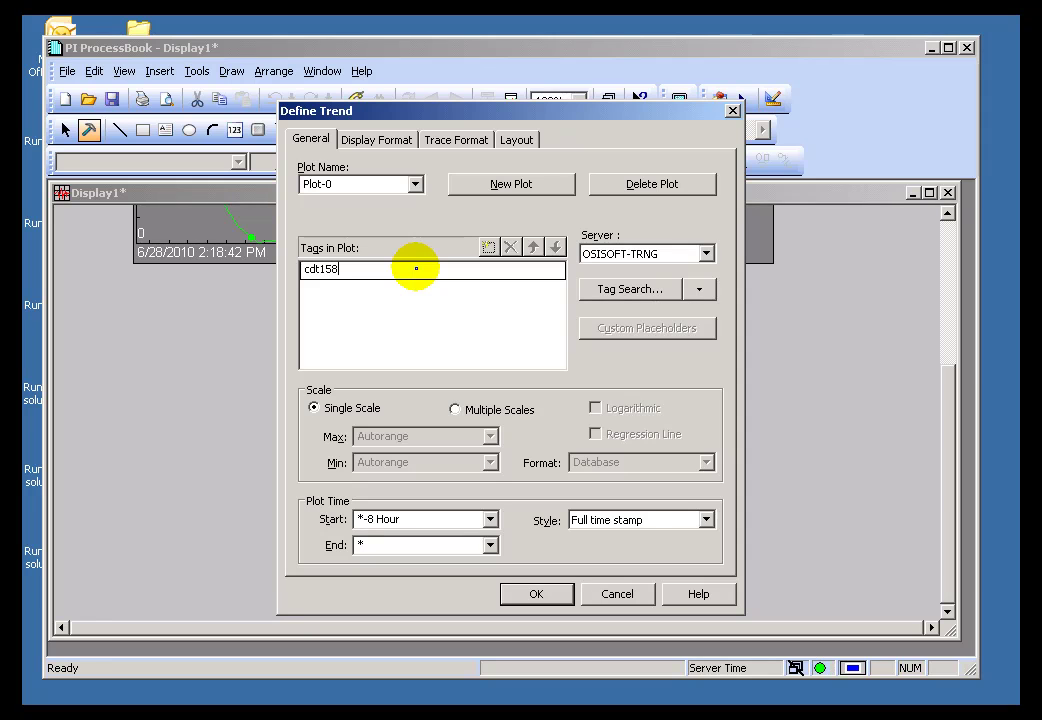
text(58)
click(487, 519)
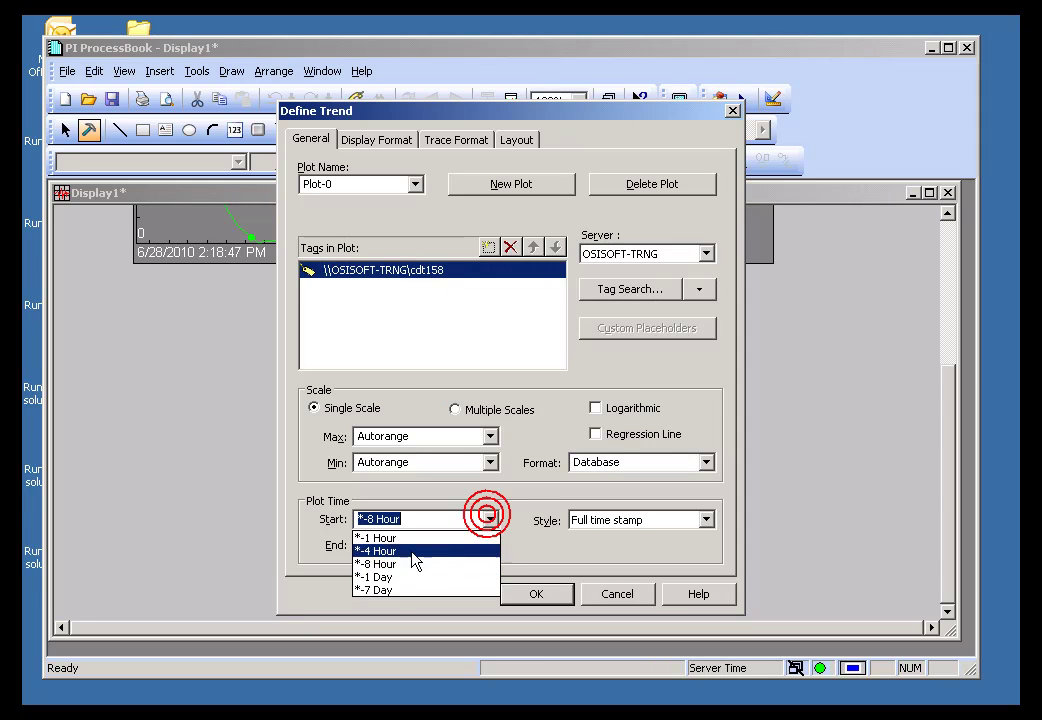
click(380, 577)
click(536, 594)
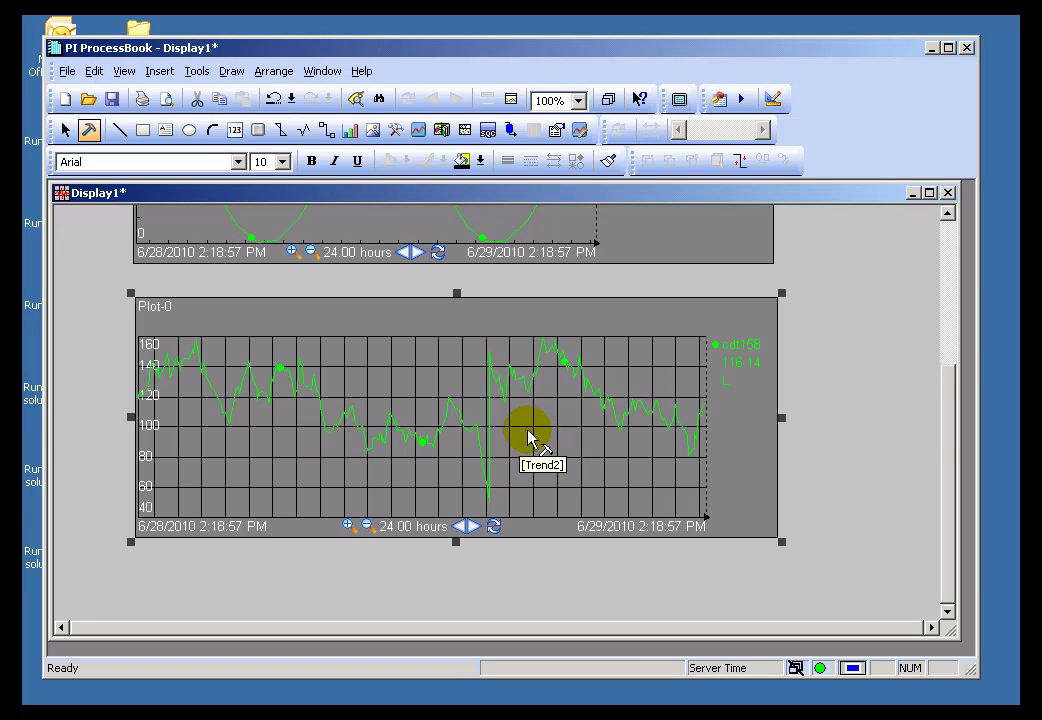
Start a new PI Calculation data set named TEST2 for the tag cdt158.
click(198, 72)
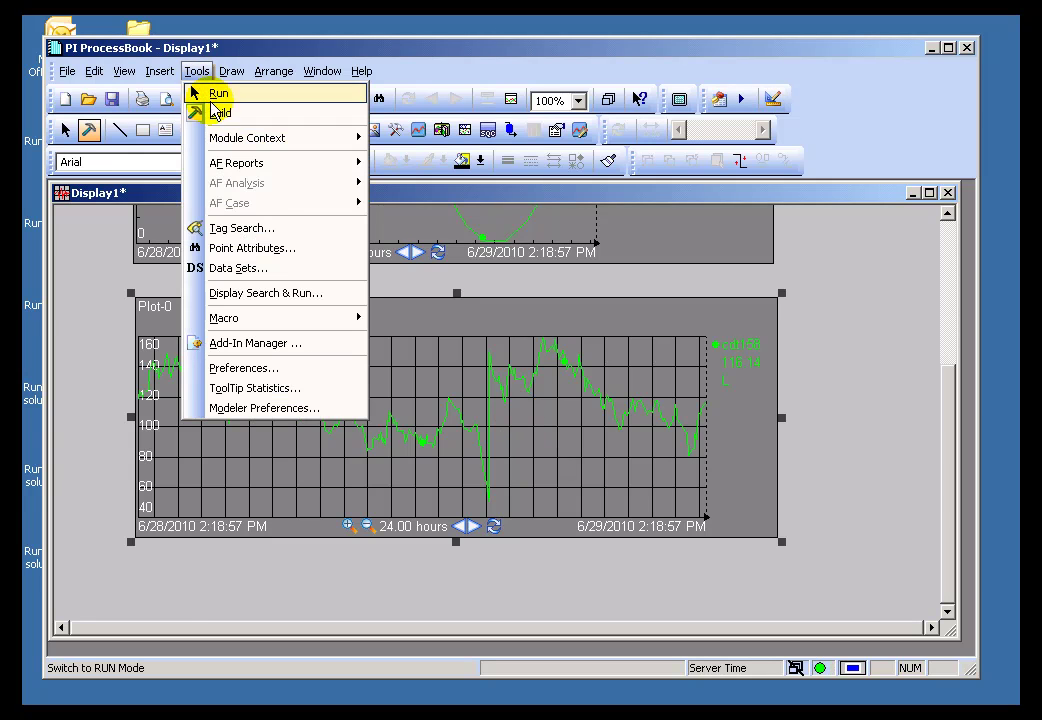
click(255, 272)
click(647, 290)
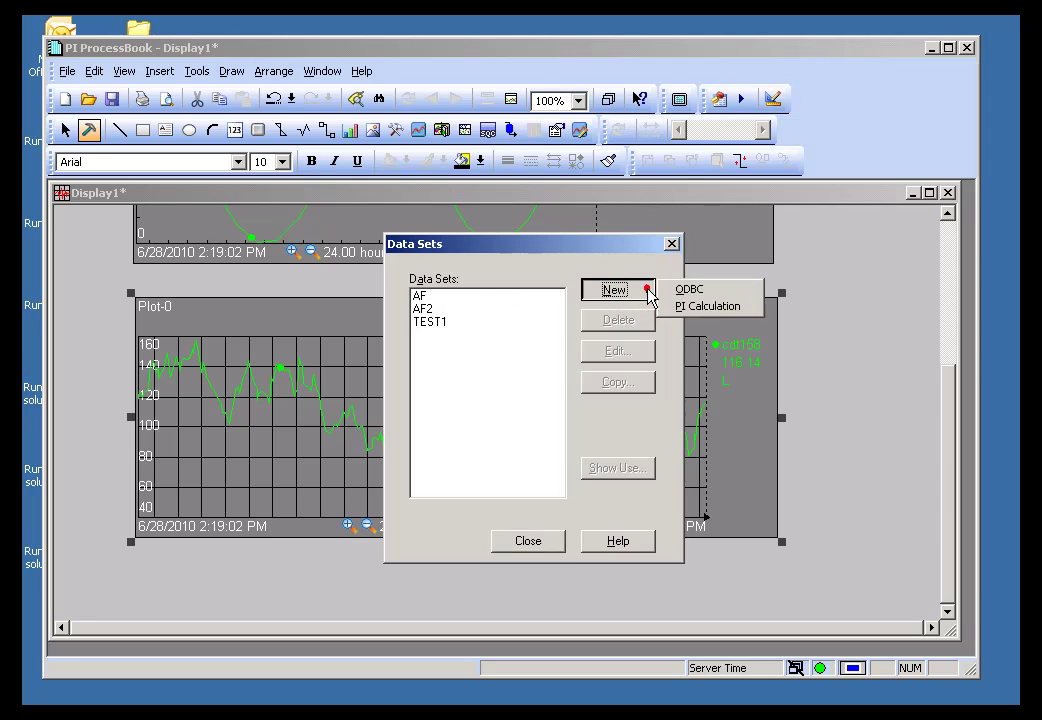
click(705, 309)
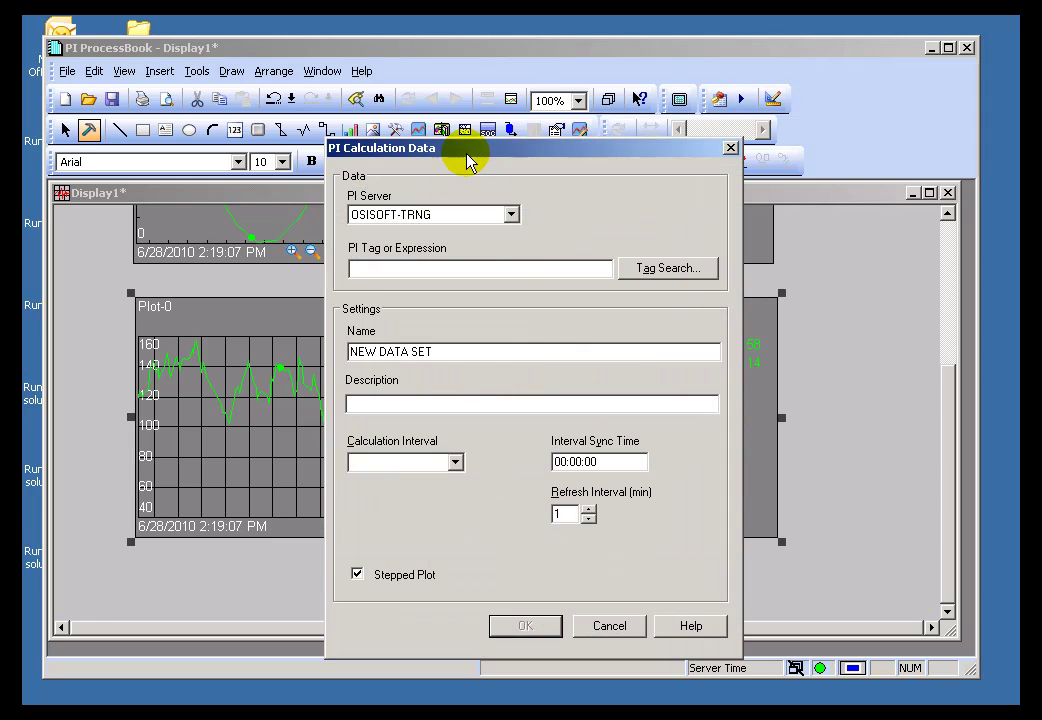
click(390, 267)
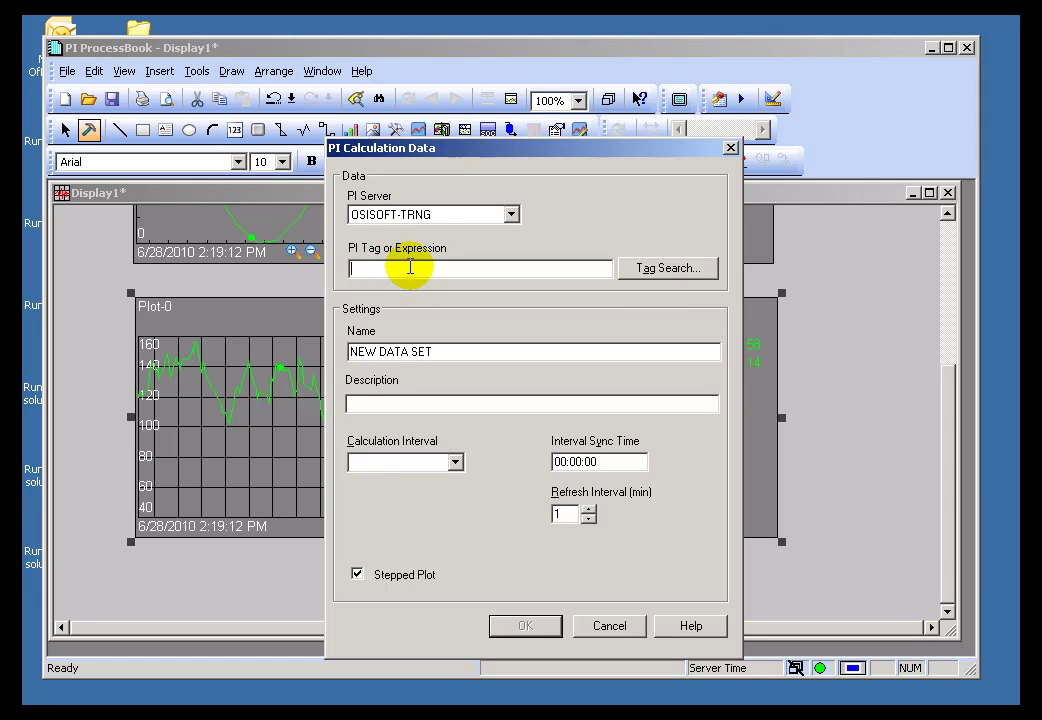
text(cdt158)
click(438, 359)
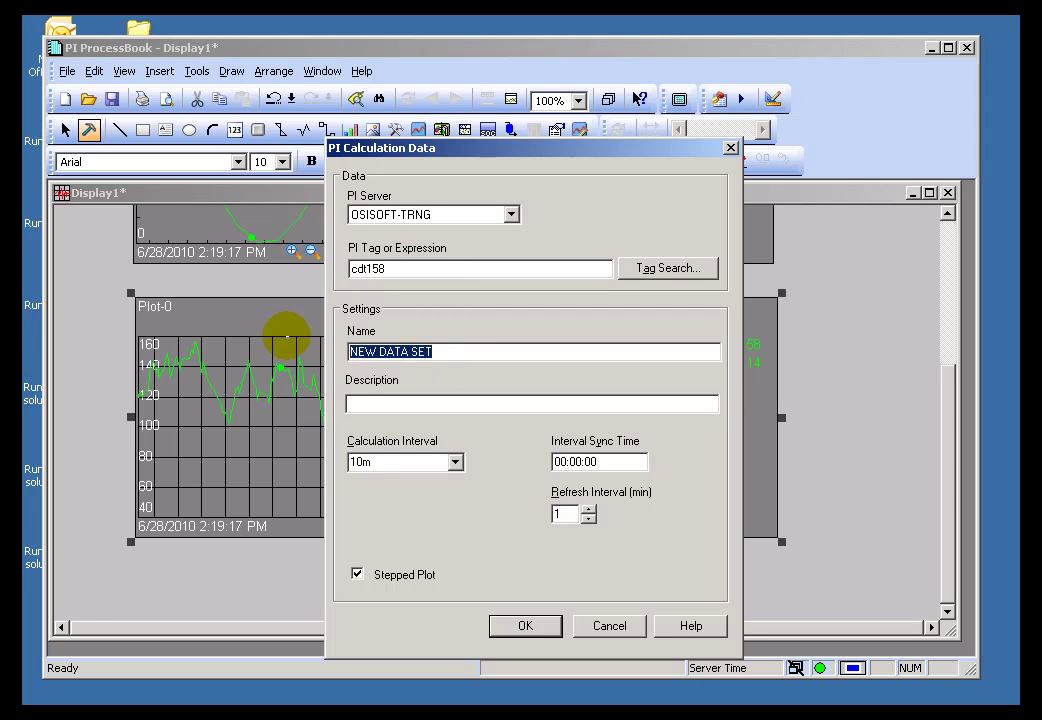
text(TEST2)
click(442, 402)
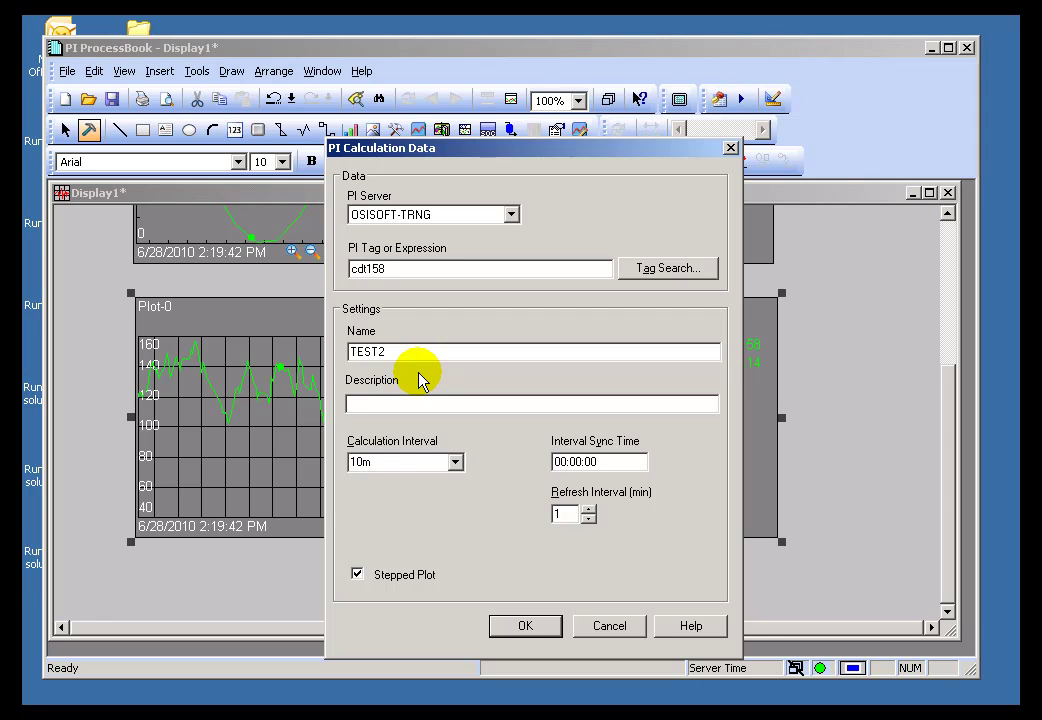
Set TEST2's calculation interval to the custom value 20m.
click(455, 463)
click(379, 493)
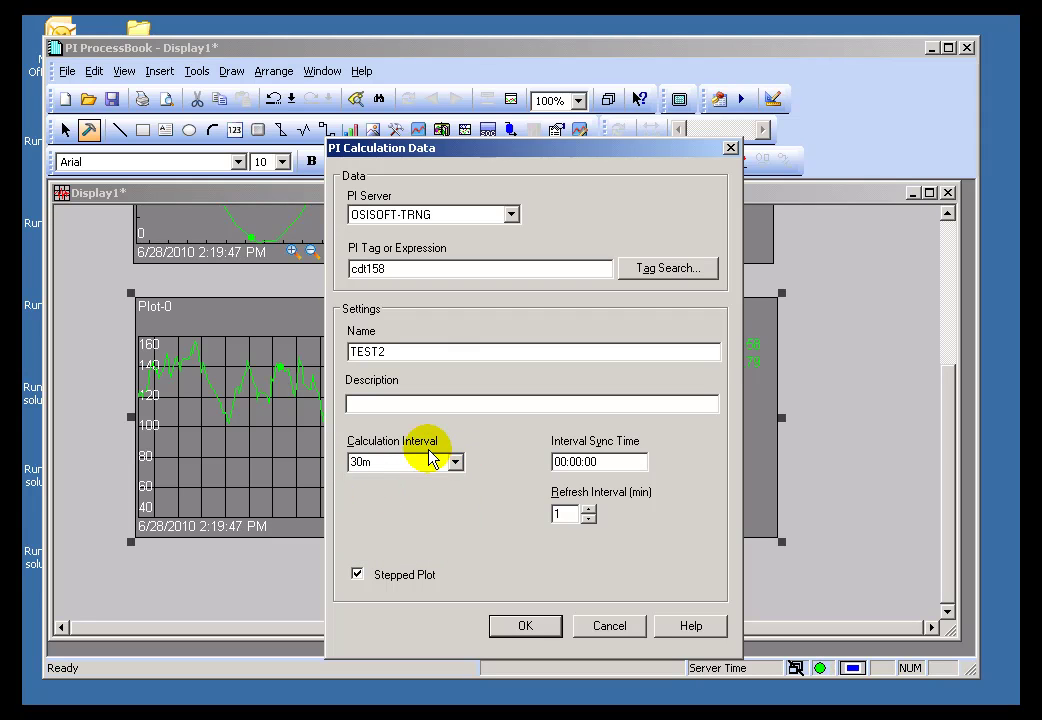
key(Home)
key(Delete)
text(2)
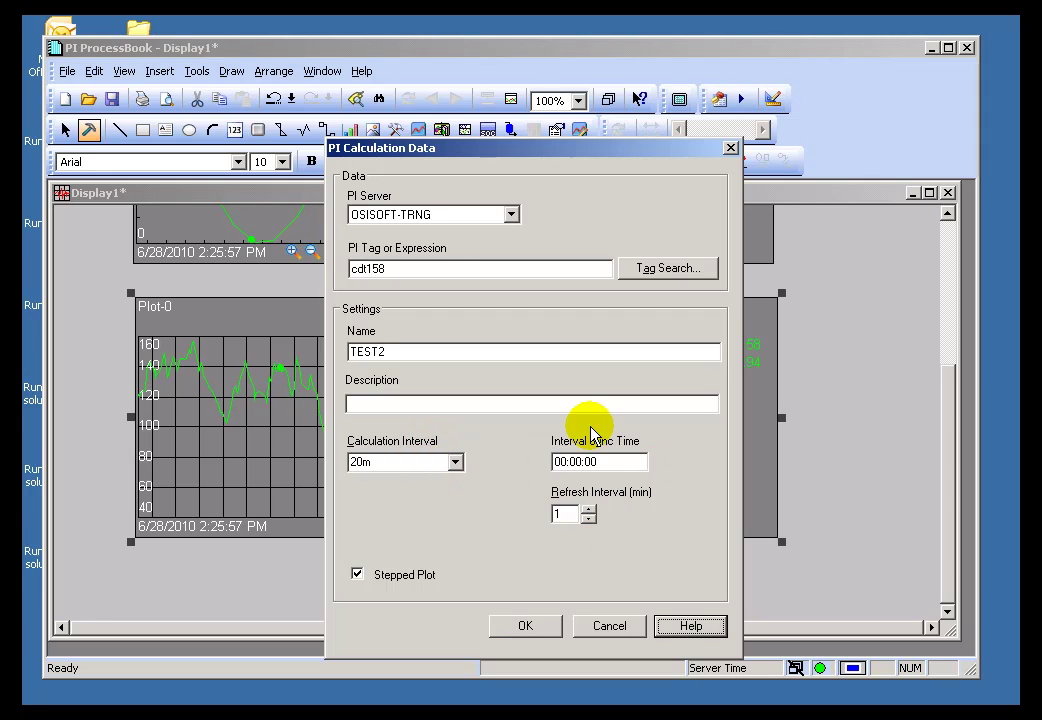
Save the TEST2 data set with an interval sync time of 00:00:00 and close the data set list.
click(613, 463)
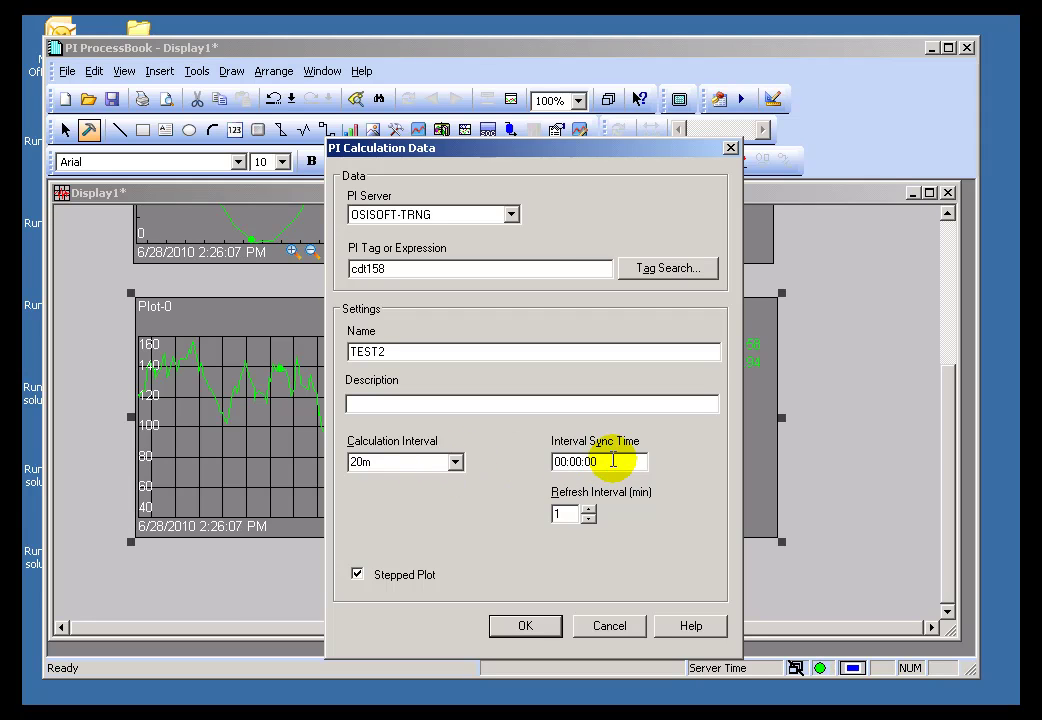
click(384, 463)
click(390, 459)
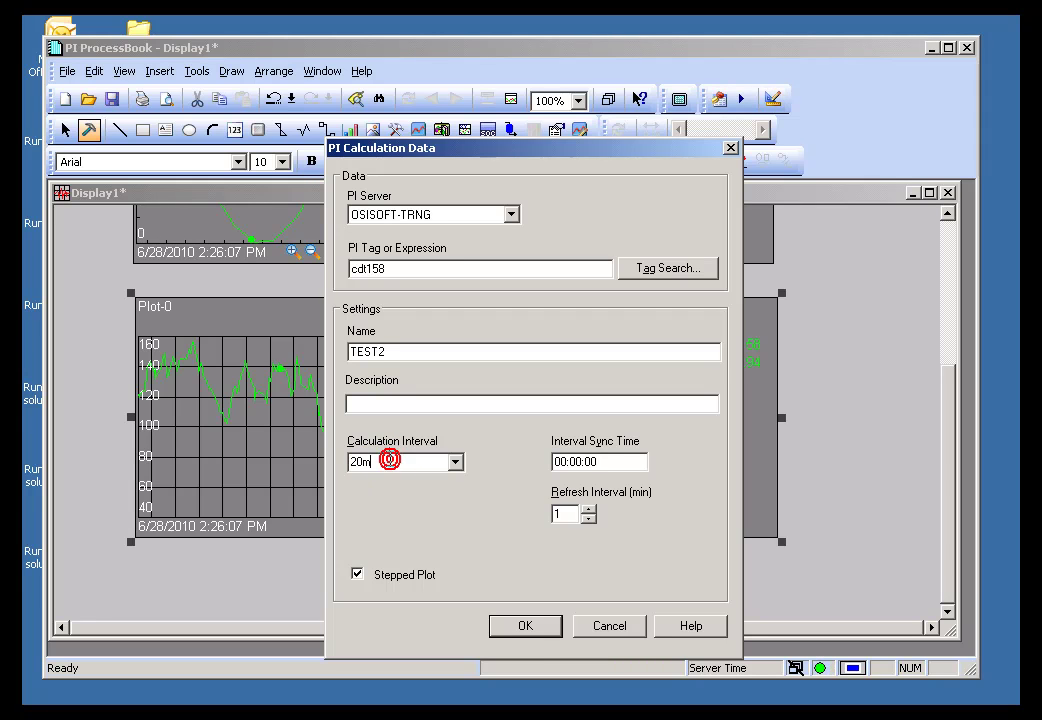
click(605, 462)
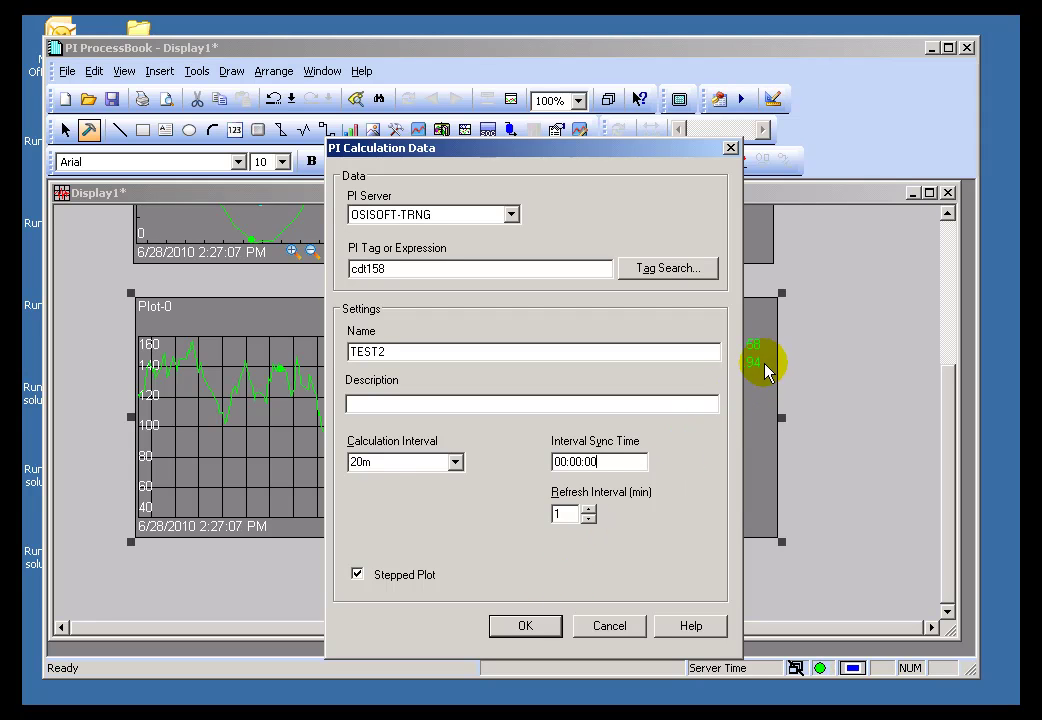
click(522, 627)
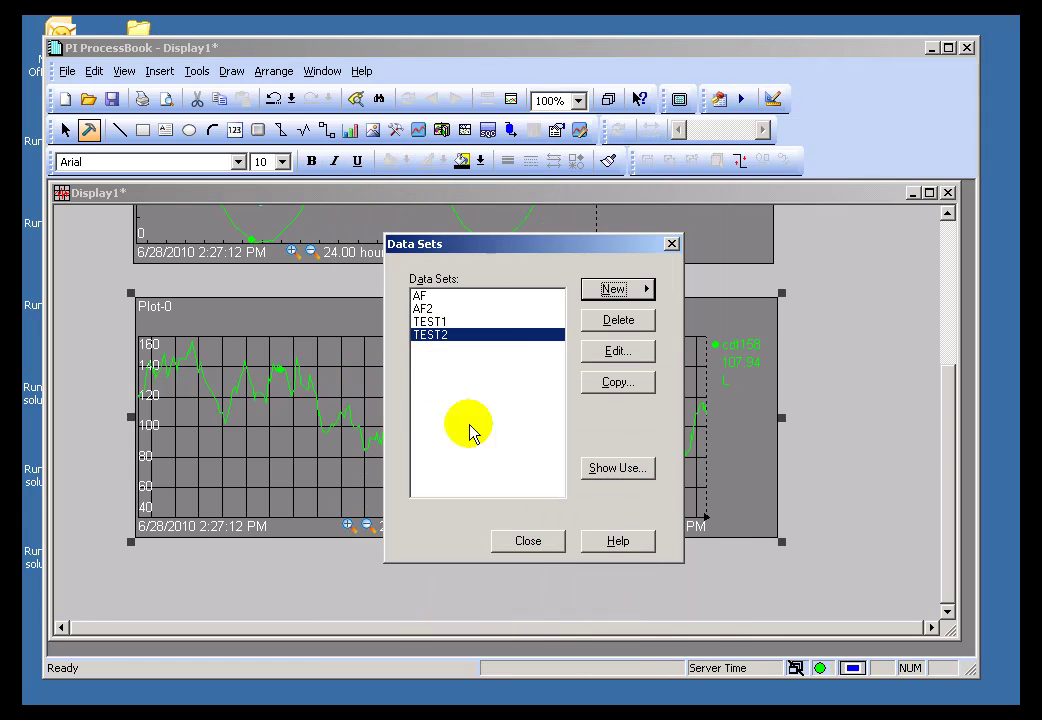
click(528, 545)
Add the Average column of the saved TEST2 PI Calculation to the lower trend, previewing the Total and Minimum columns as well.
double_click(379, 384)
click(703, 289)
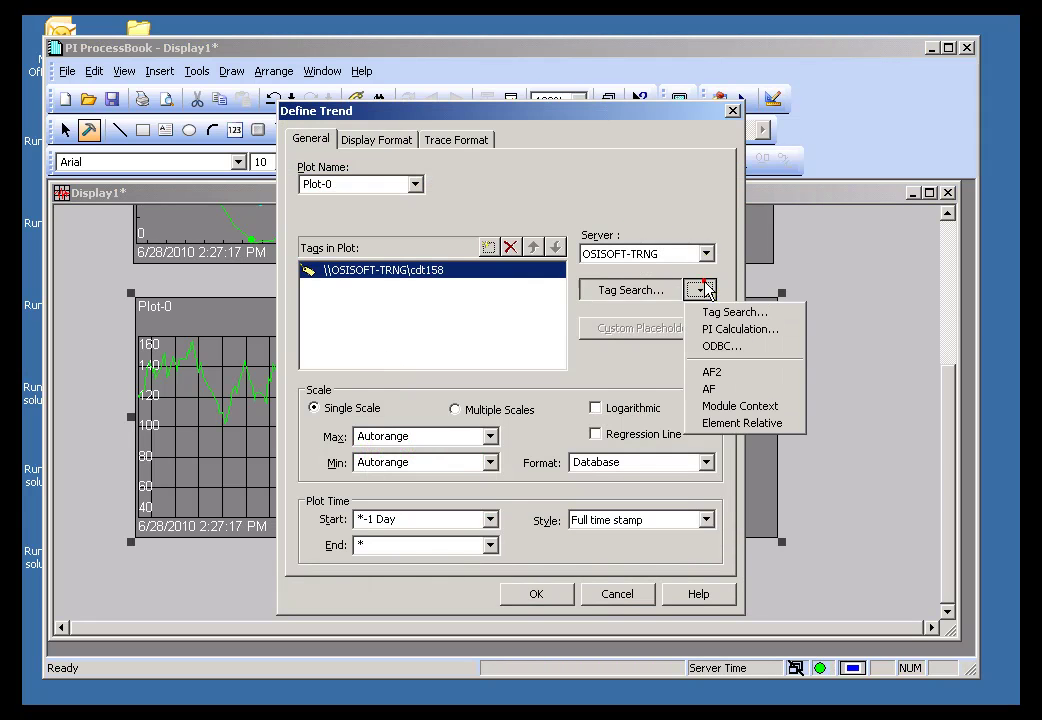
click(735, 329)
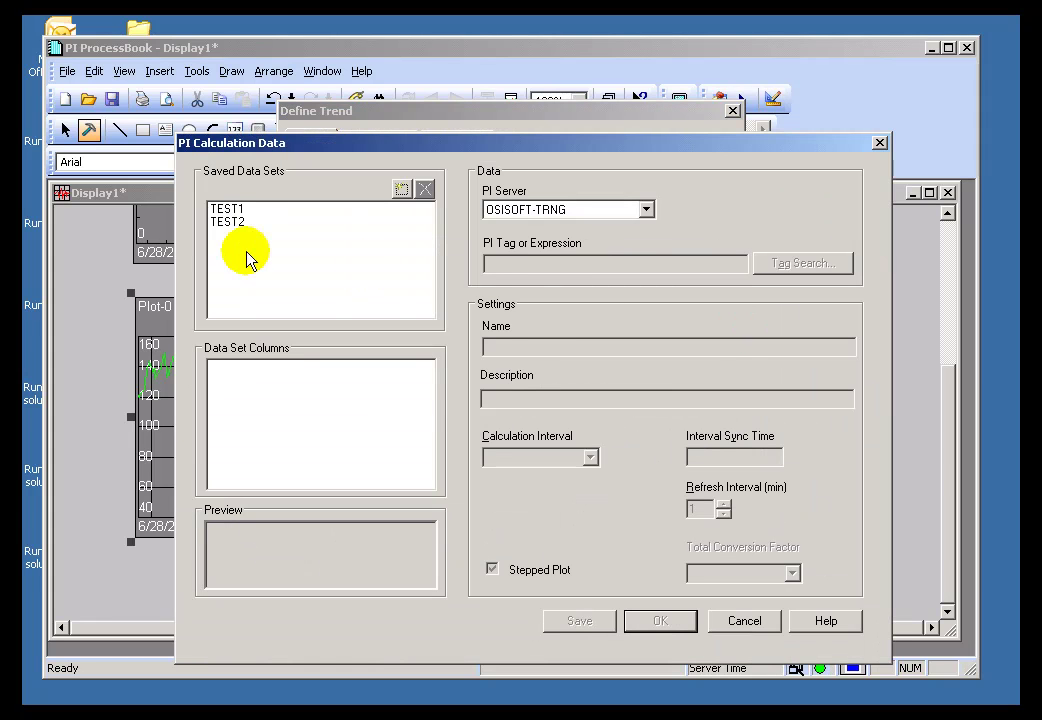
click(228, 222)
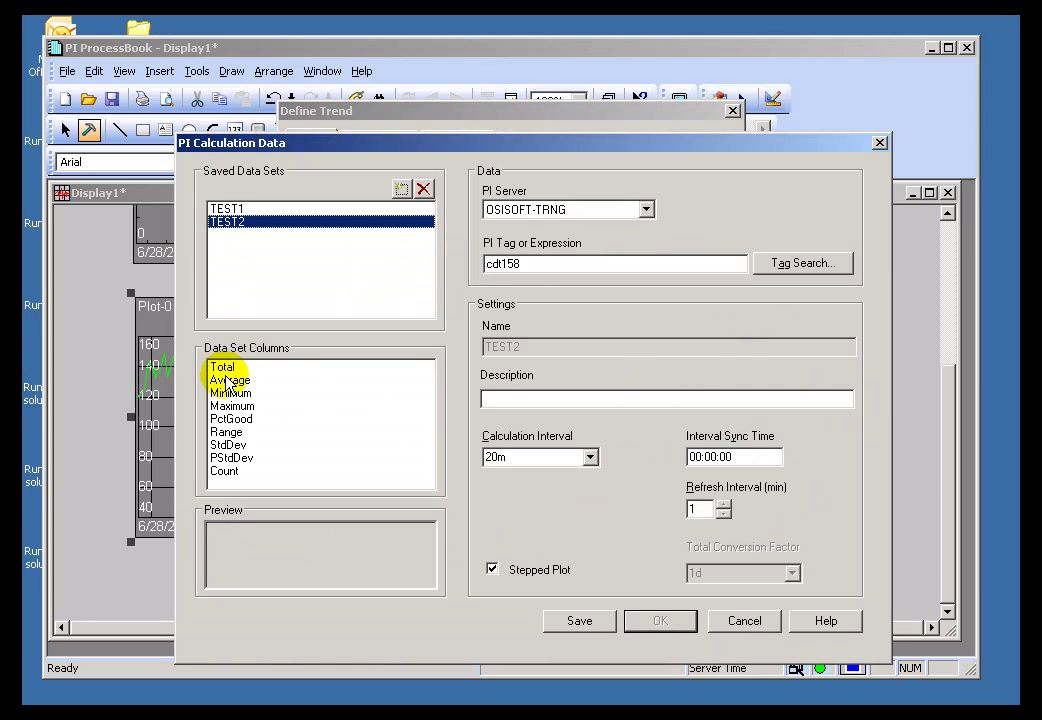
click(222, 368)
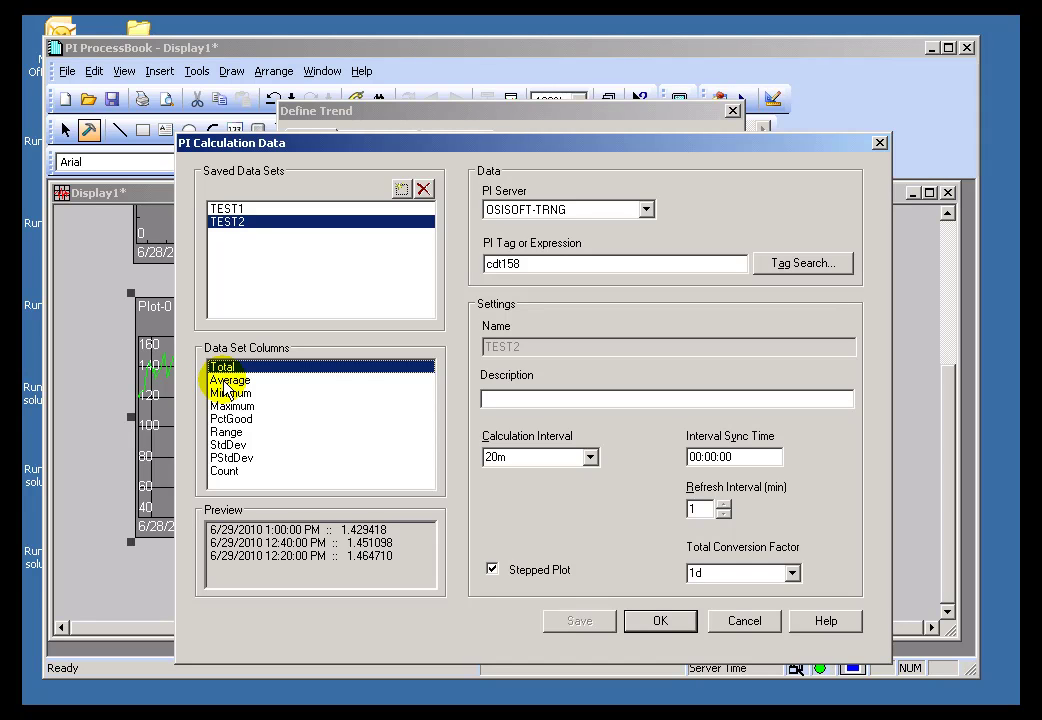
click(228, 381)
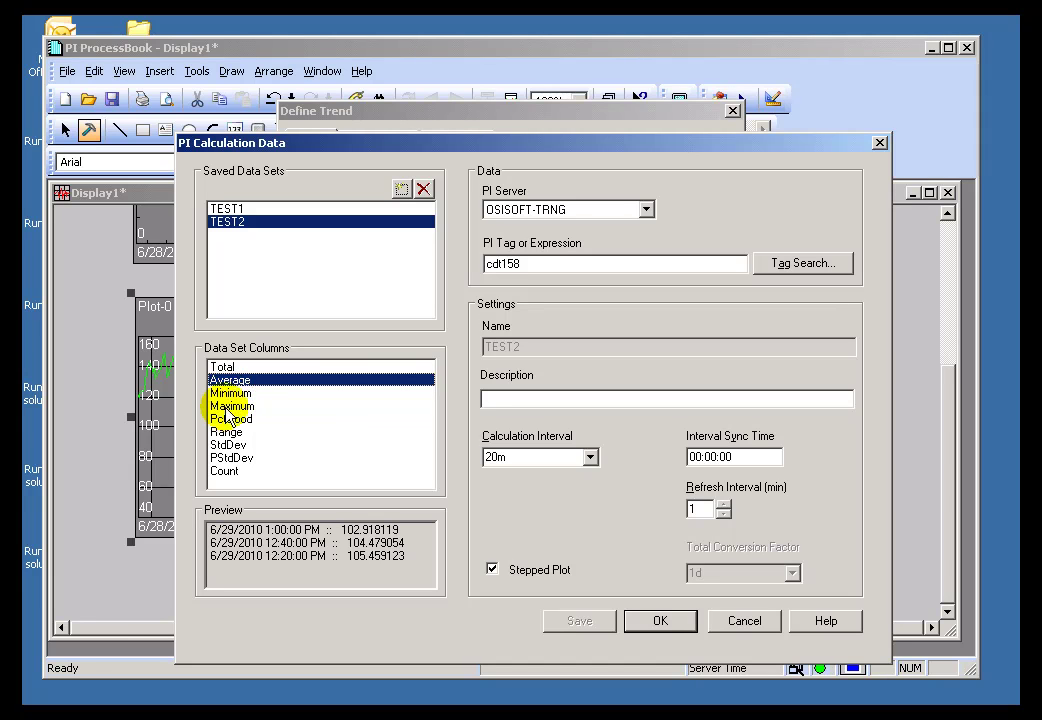
click(228, 393)
click(228, 381)
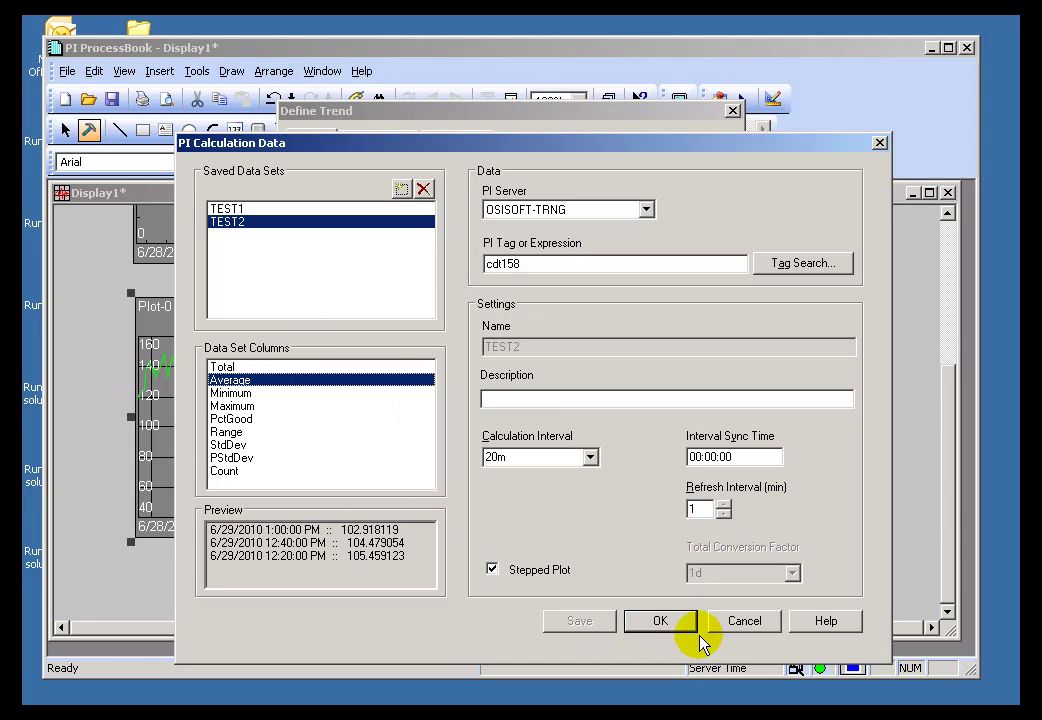
click(655, 620)
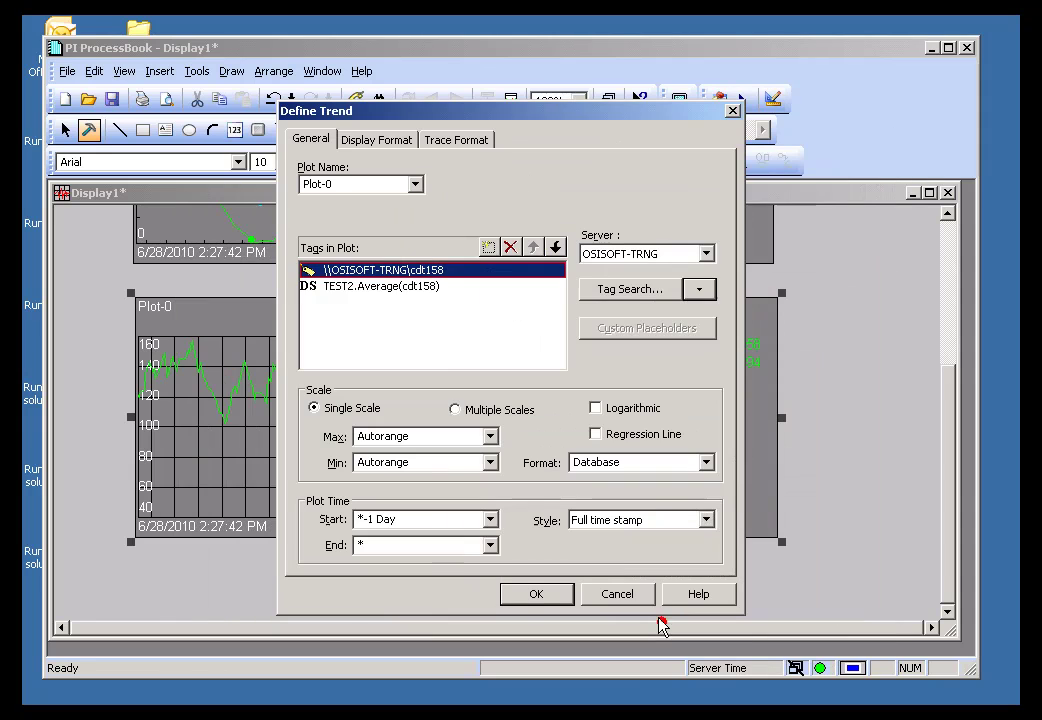
click(380, 292)
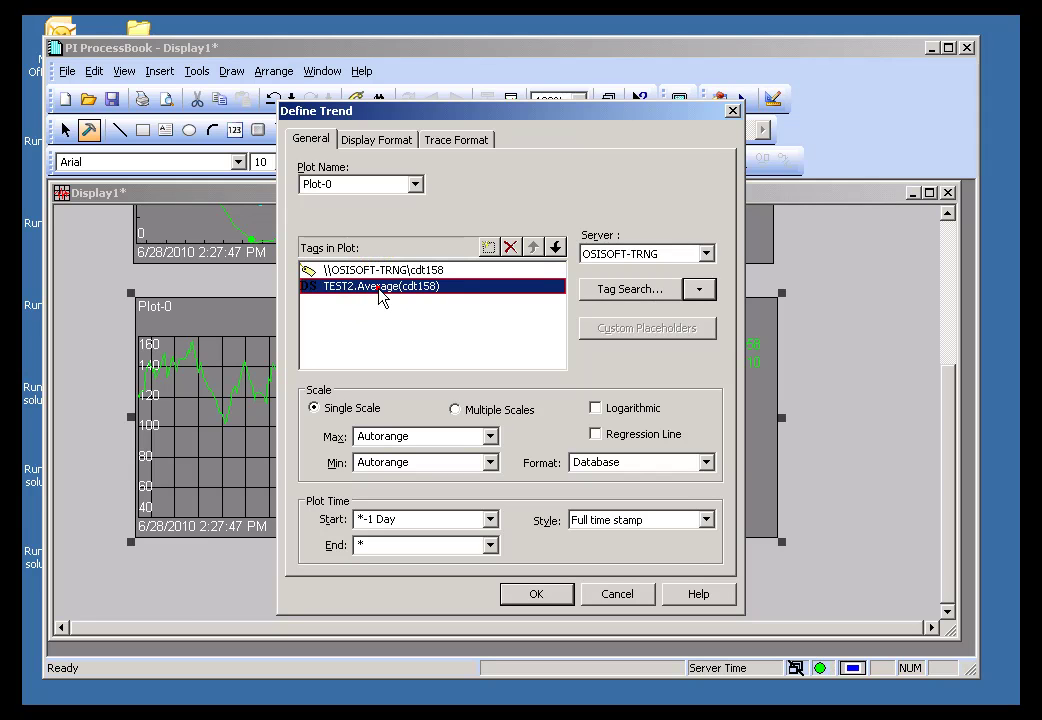
click(697, 290)
click(716, 332)
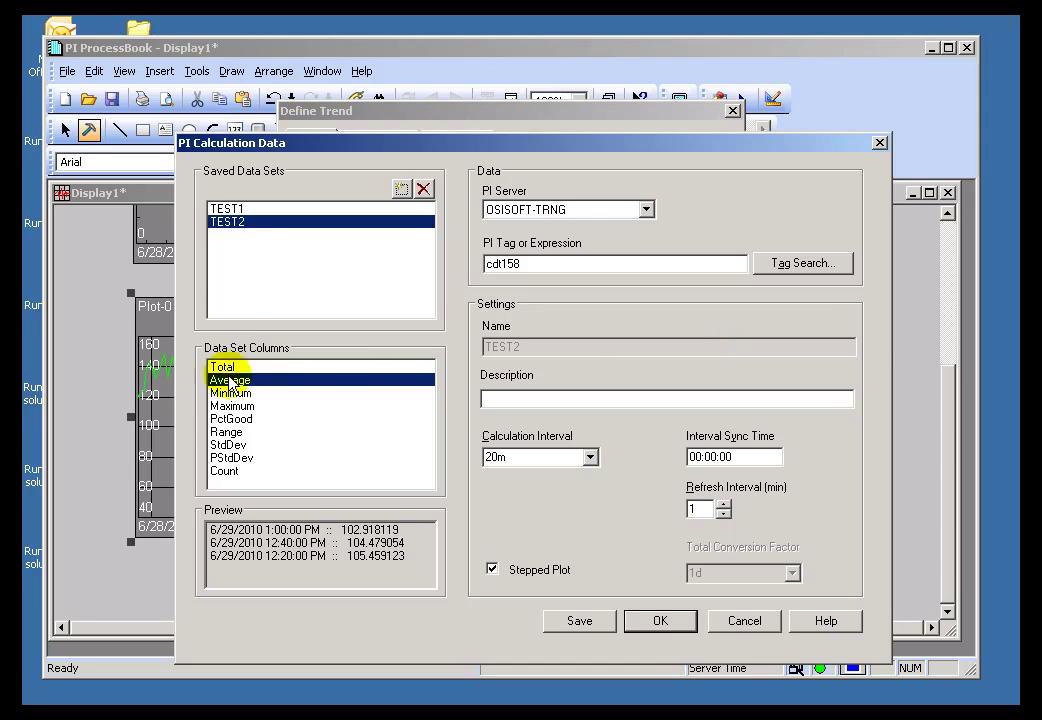
click(532, 266)
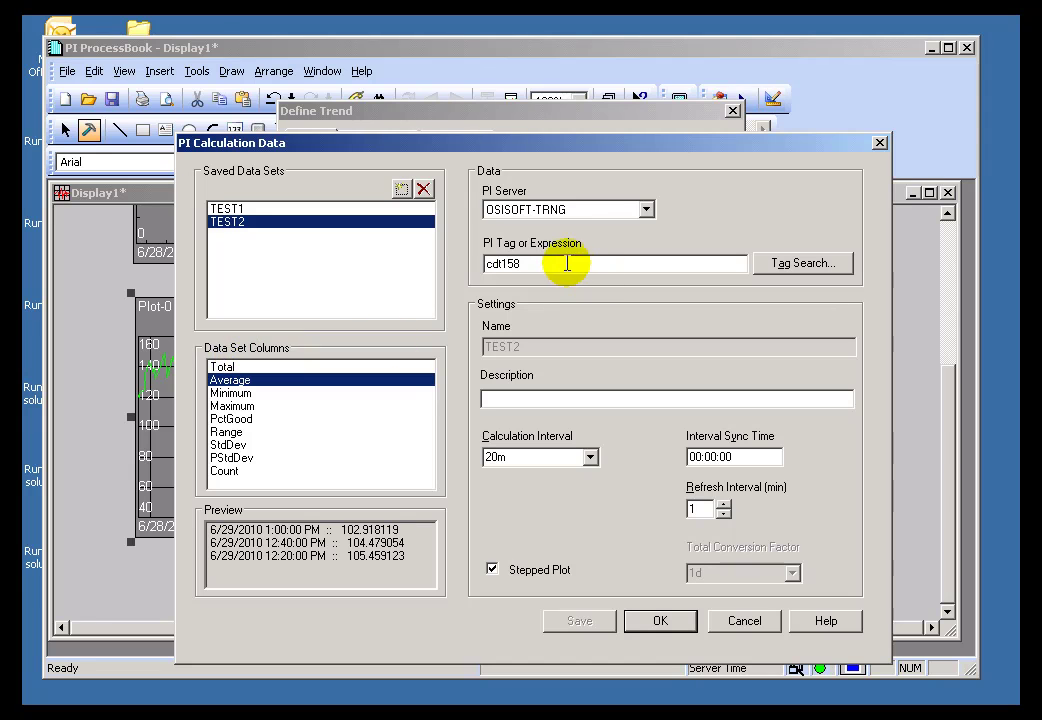
click(742, 622)
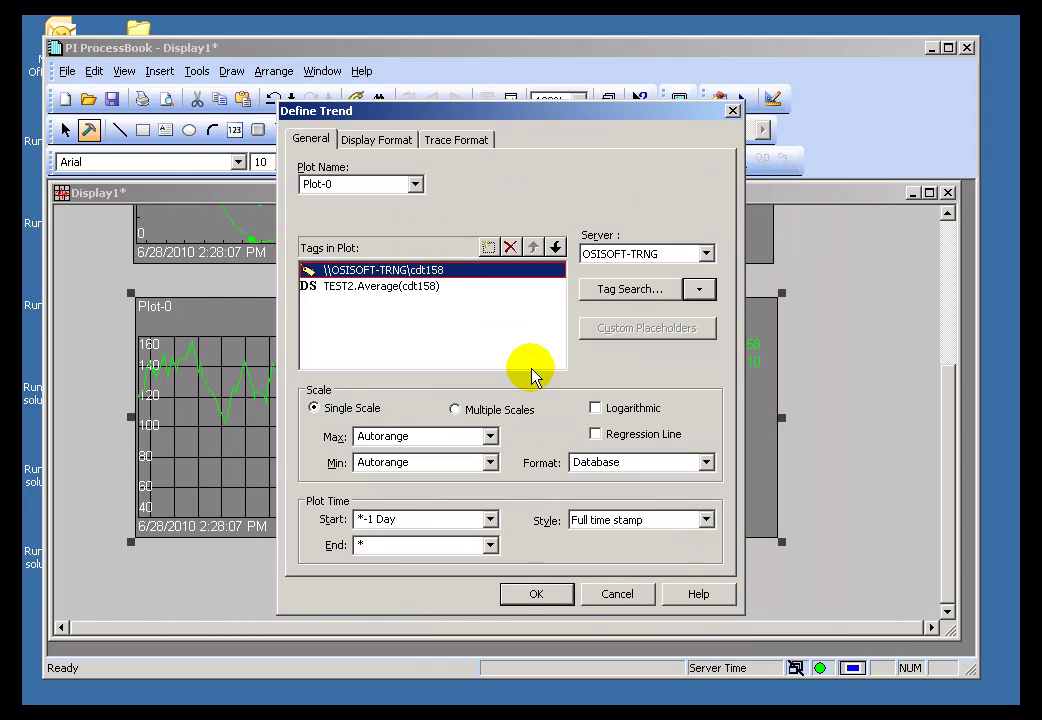
Apply the lower trend's definition and switch the display to run mode.
click(533, 592)
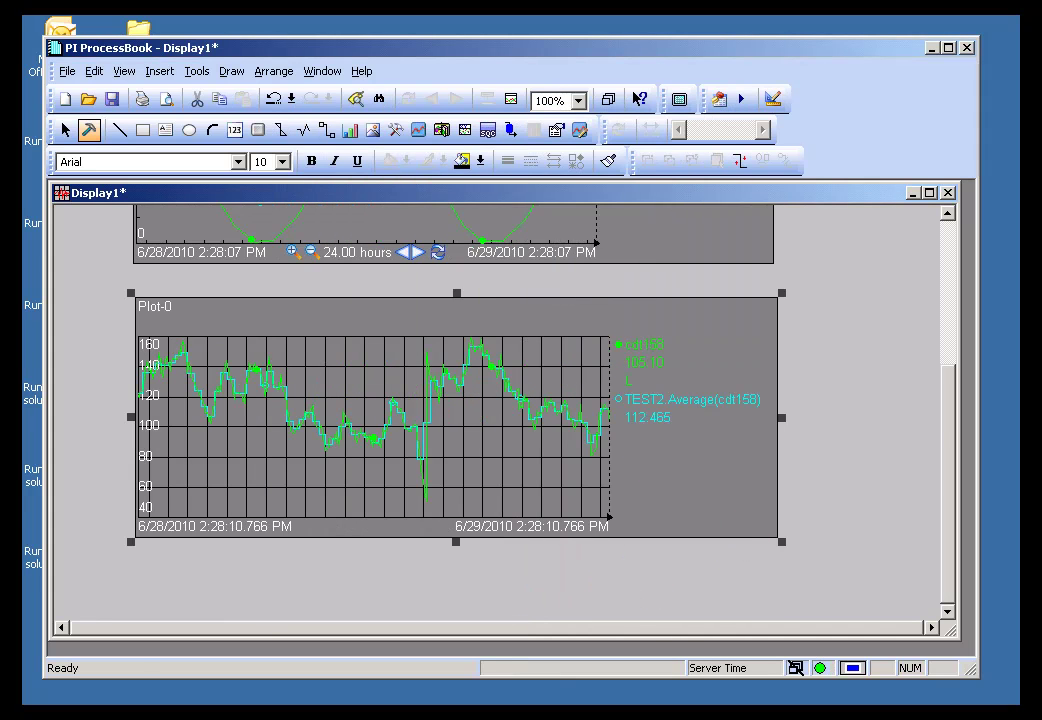
click(64, 130)
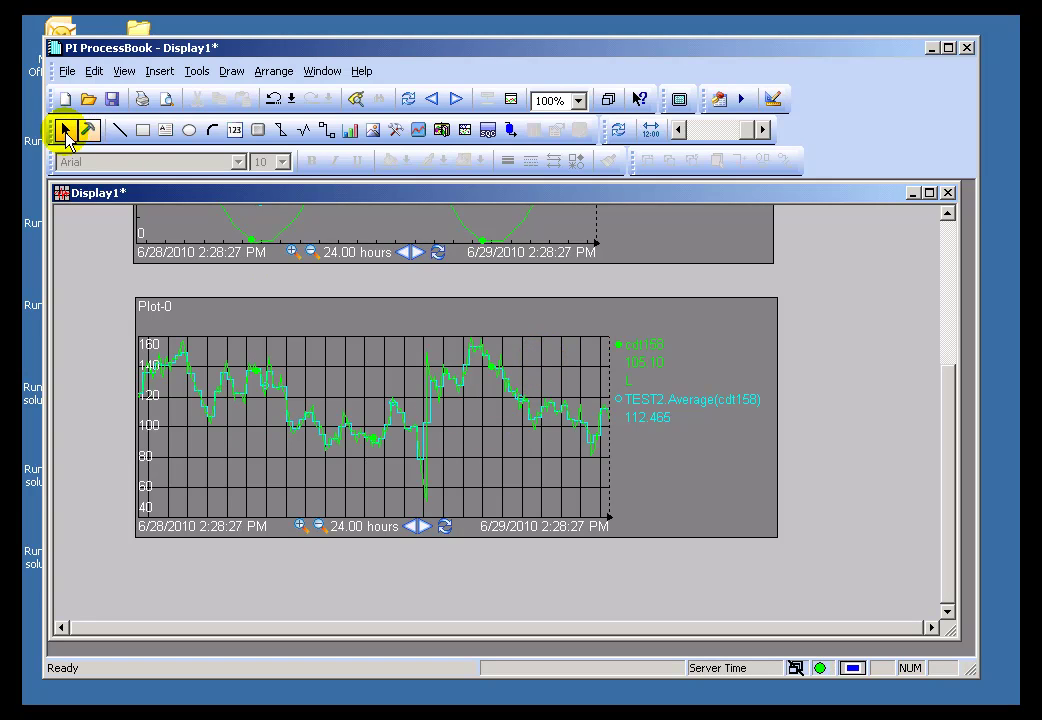
click(690, 365)
click(735, 298)
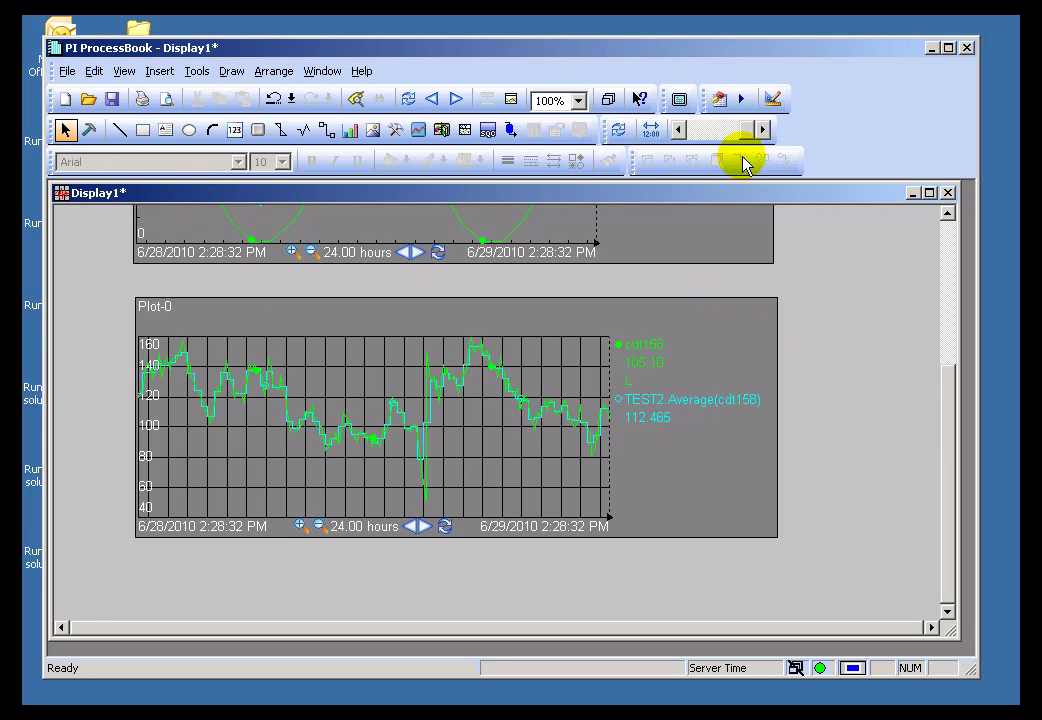
Change the display's time range to start at *-4 Hour.
click(650, 130)
click(518, 389)
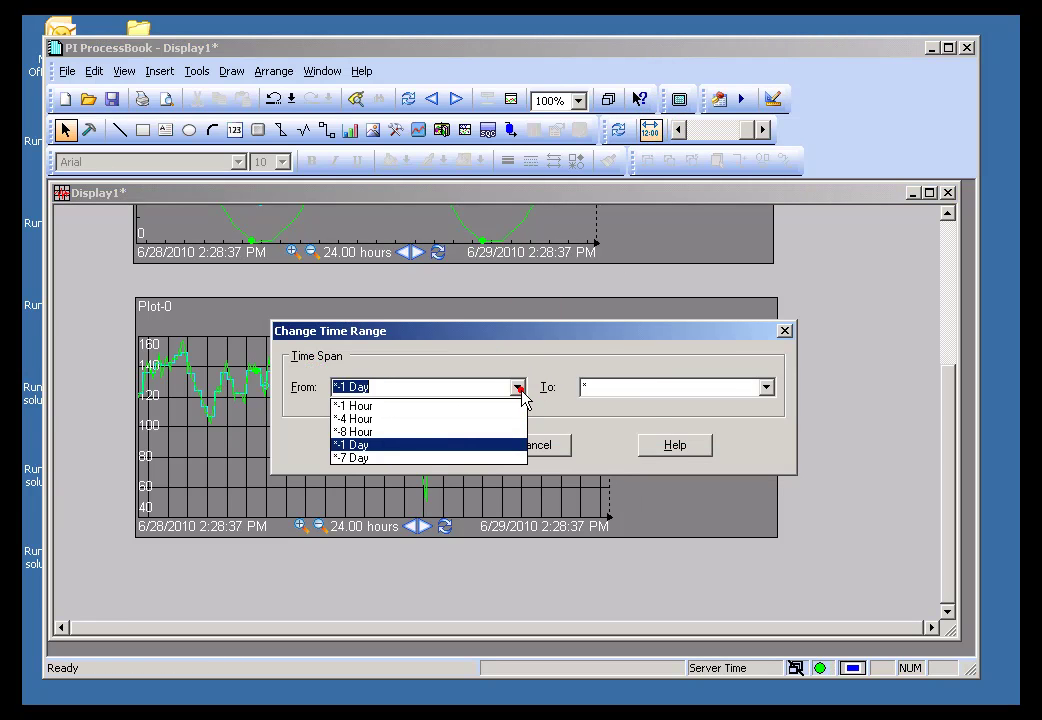
click(357, 420)
click(407, 449)
Highlight the cdt158 trace and the TEST2.Average trace in turn to compare them, and clear the highlight.
click(472, 337)
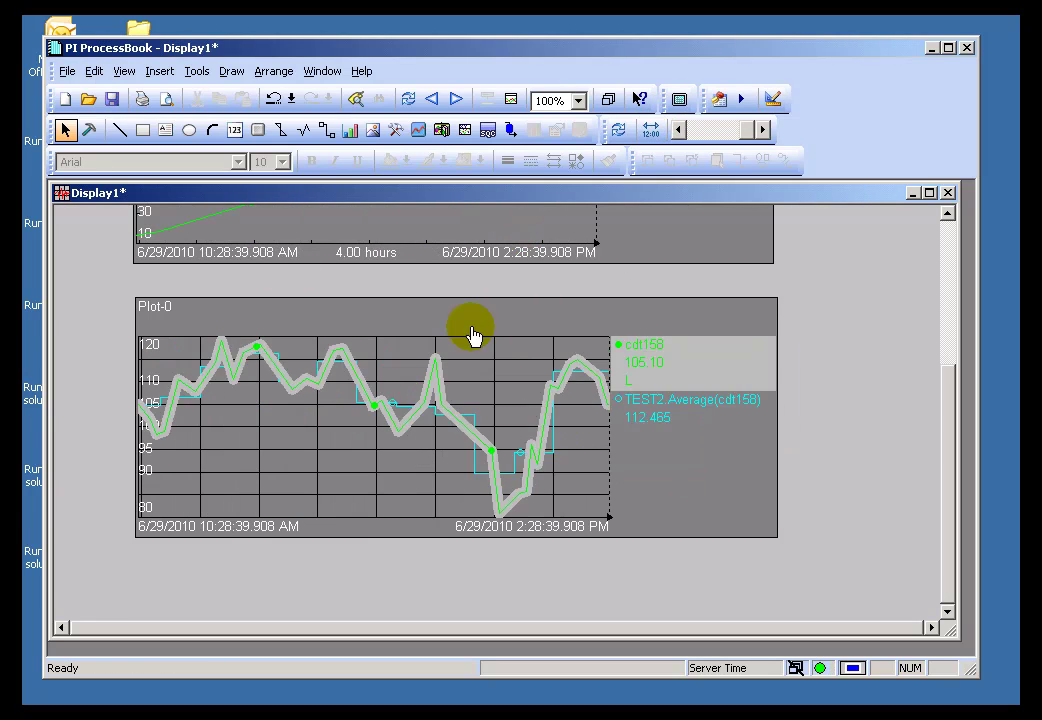
click(646, 352)
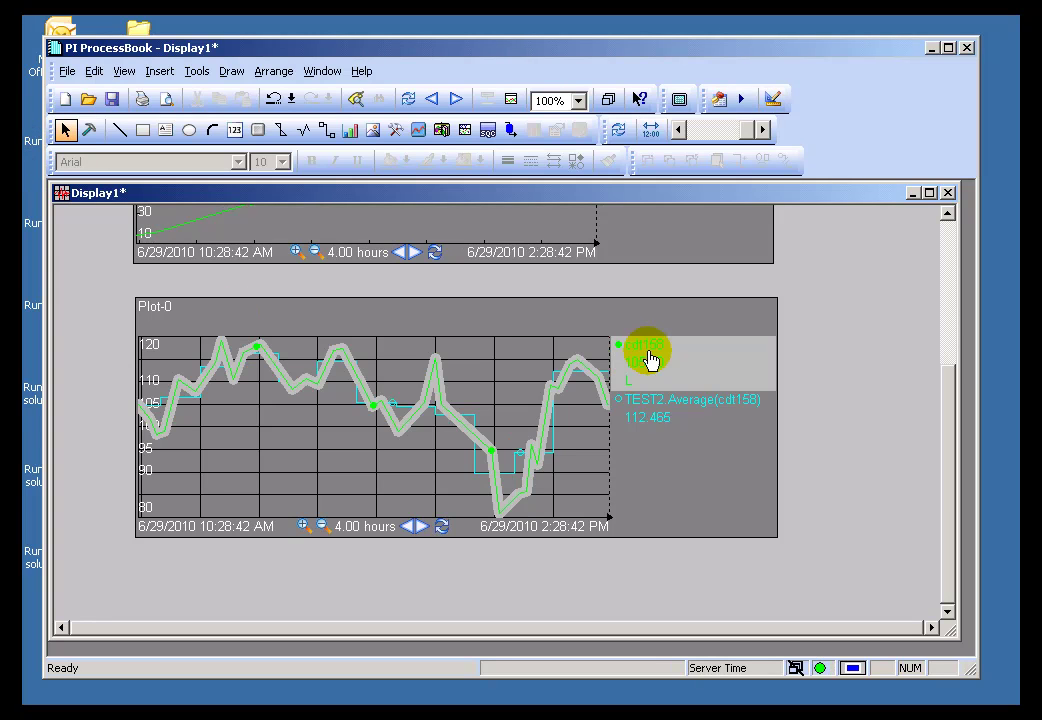
click(650, 410)
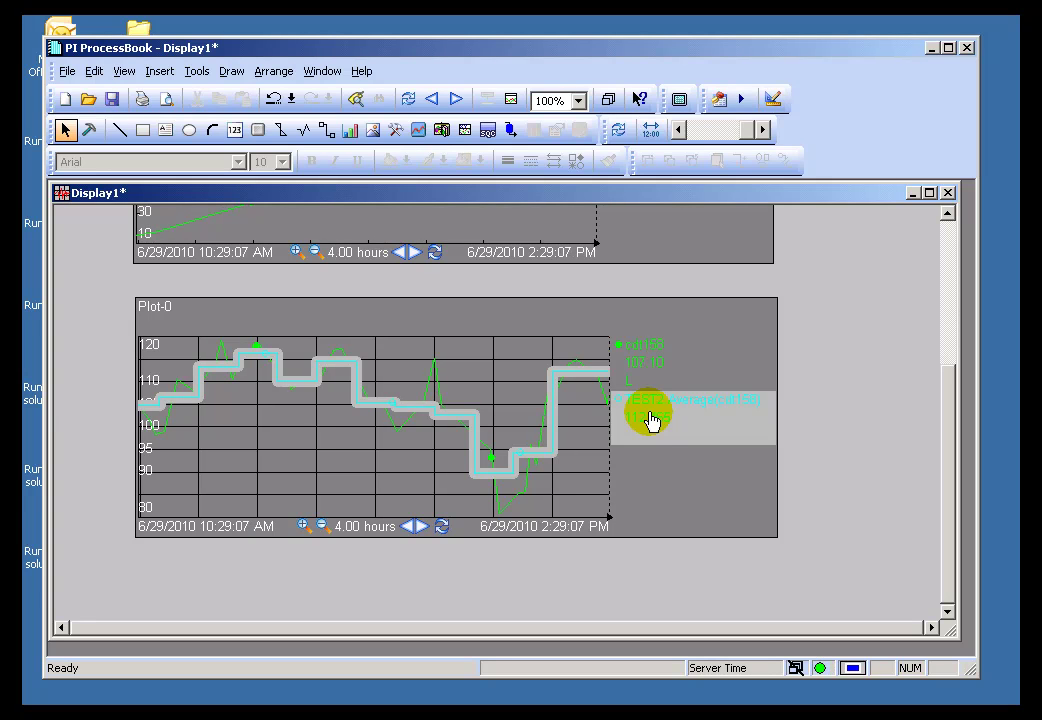
click(821, 332)
click(775, 372)
In build mode, turn off the stepped plot option for the TEST2 data set and accept the change for the affected trend.
click(57, 140)
click(89, 130)
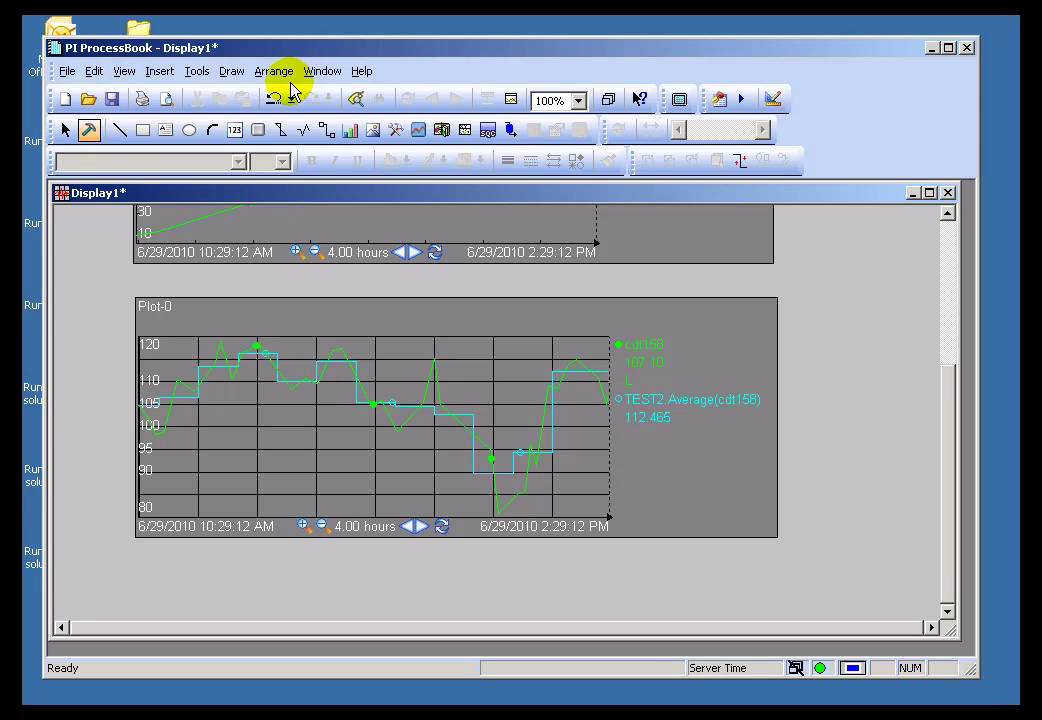
click(197, 72)
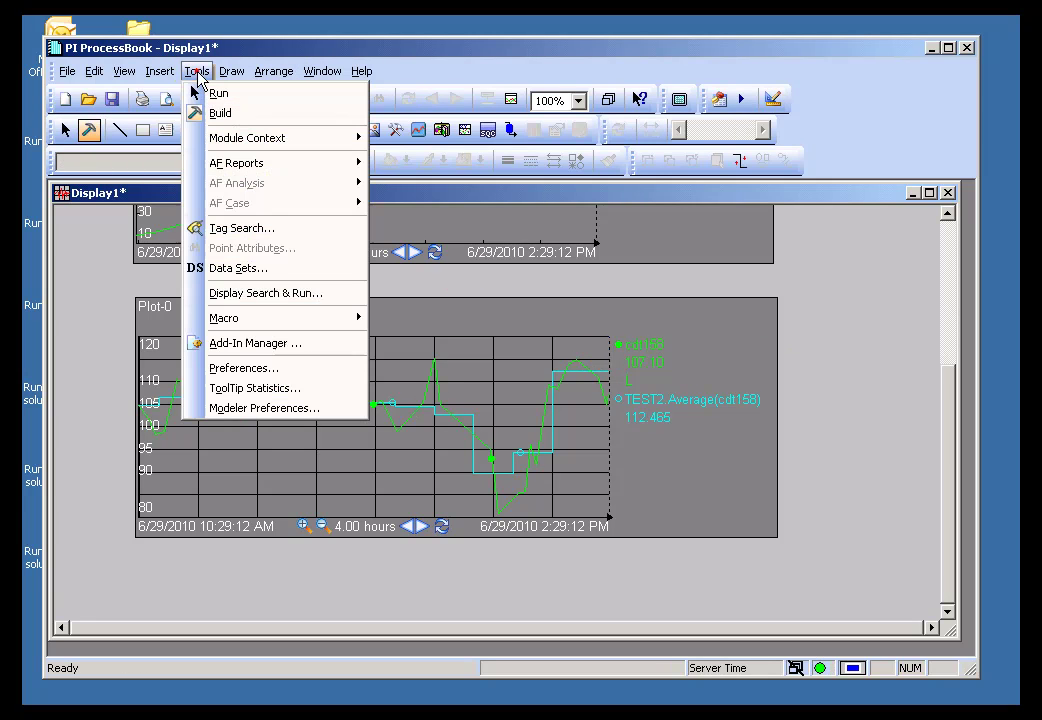
click(257, 270)
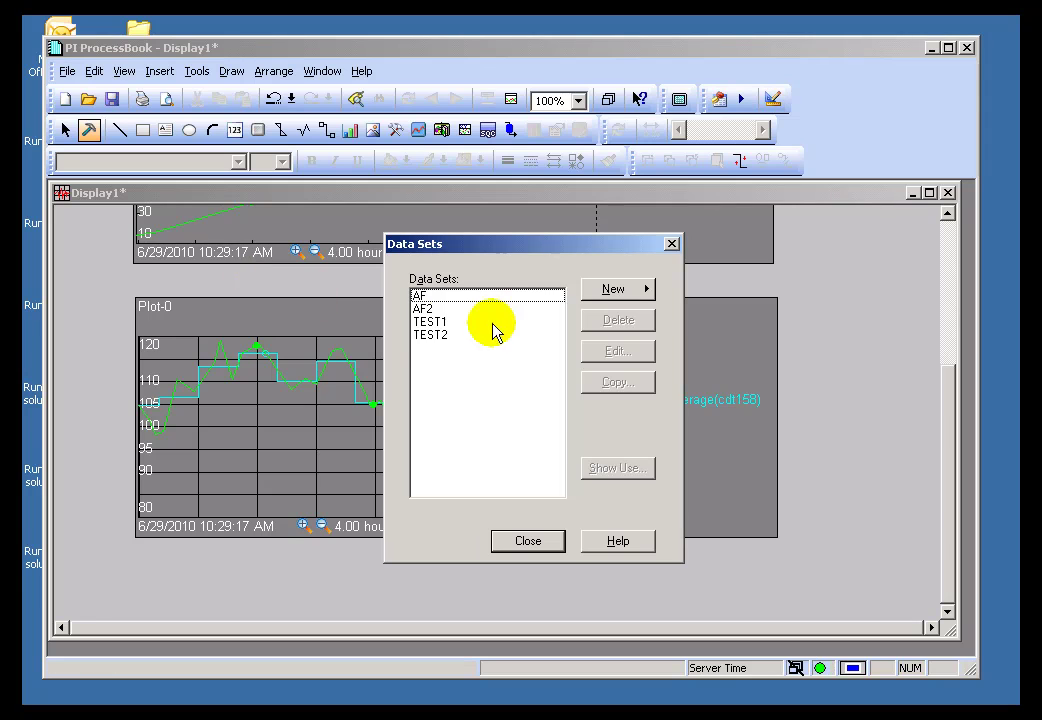
click(419, 334)
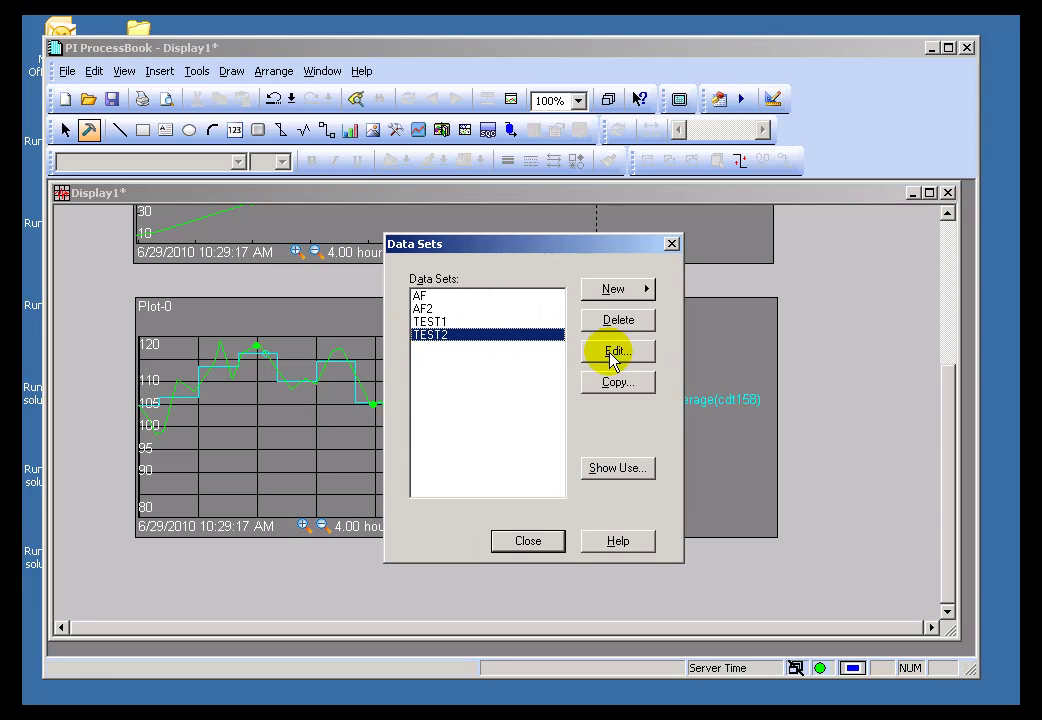
click(614, 351)
click(393, 580)
click(525, 626)
click(417, 364)
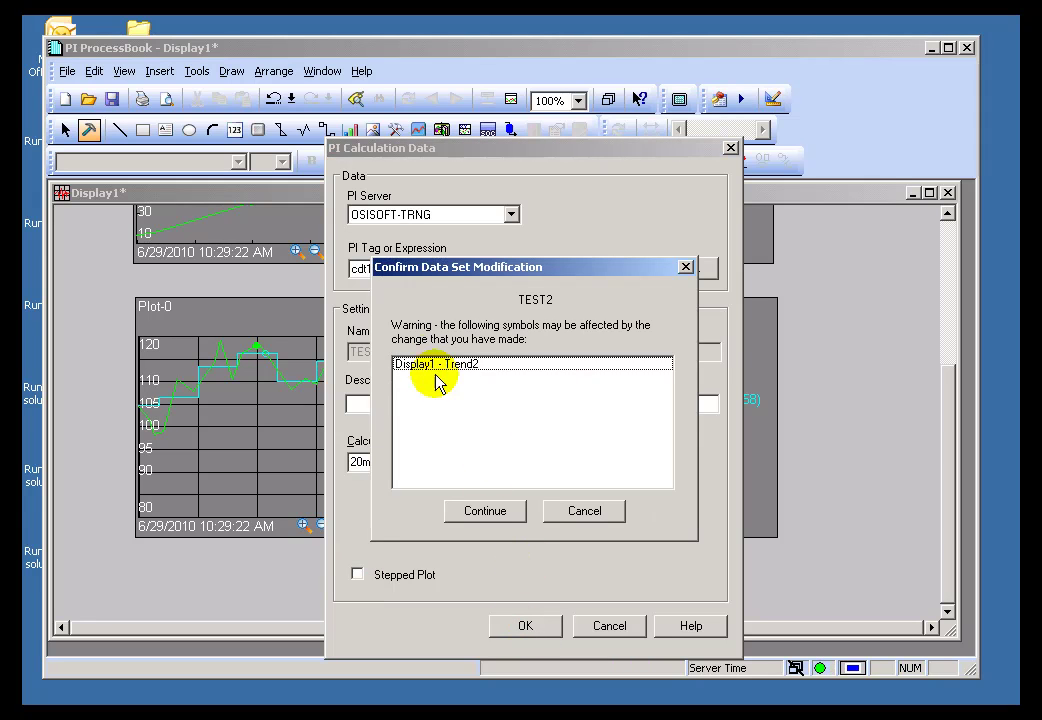
click(485, 512)
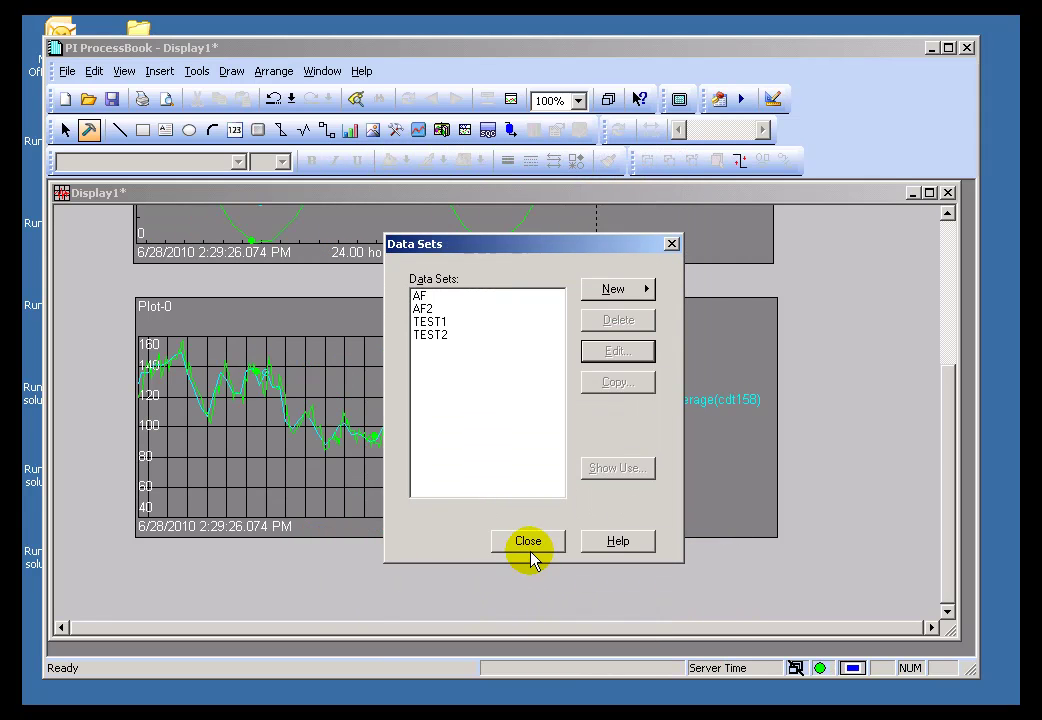
click(527, 544)
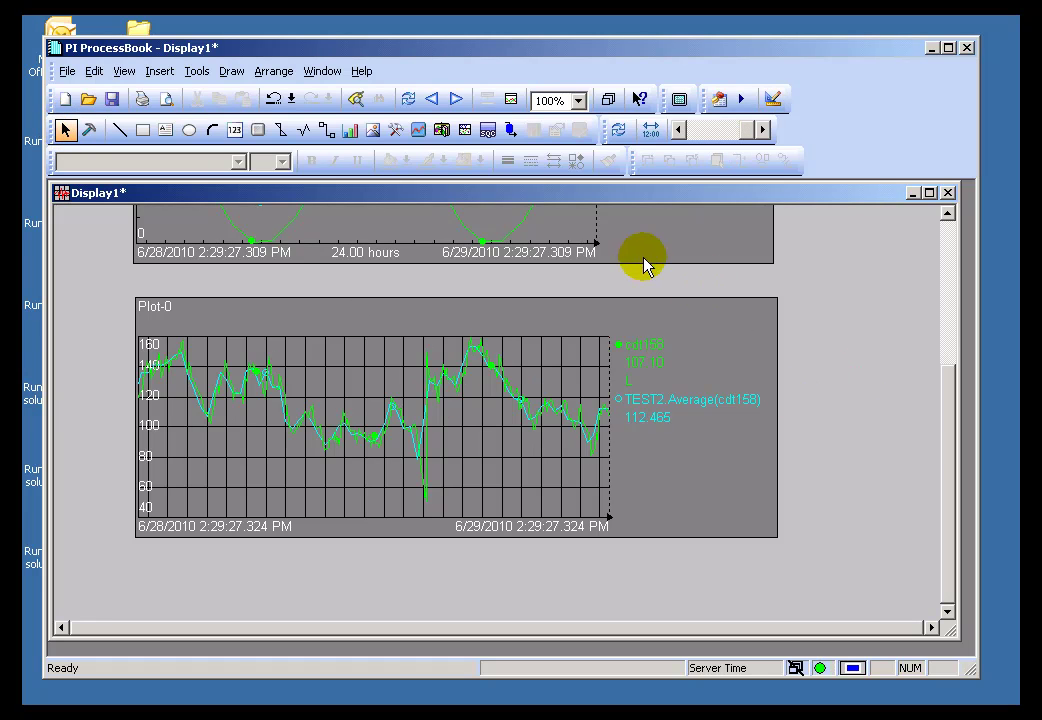
Set the running display's time range to begin at *-4 Hour to examine the TEST2.Average trace without steps.
click(651, 130)
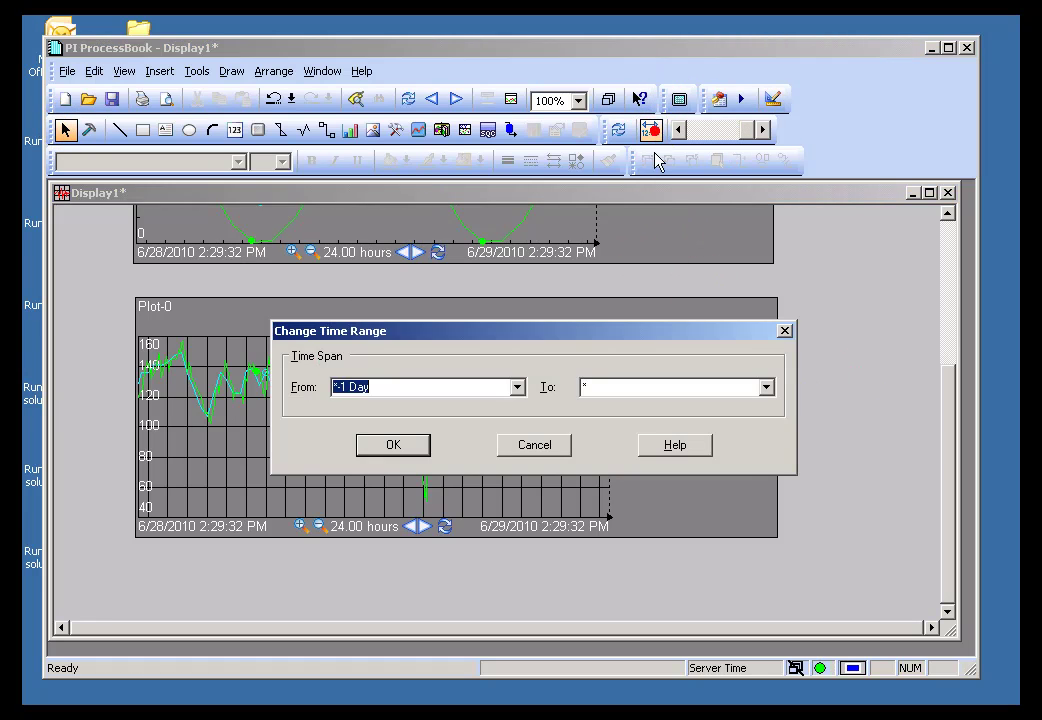
click(517, 387)
click(378, 420)
click(395, 445)
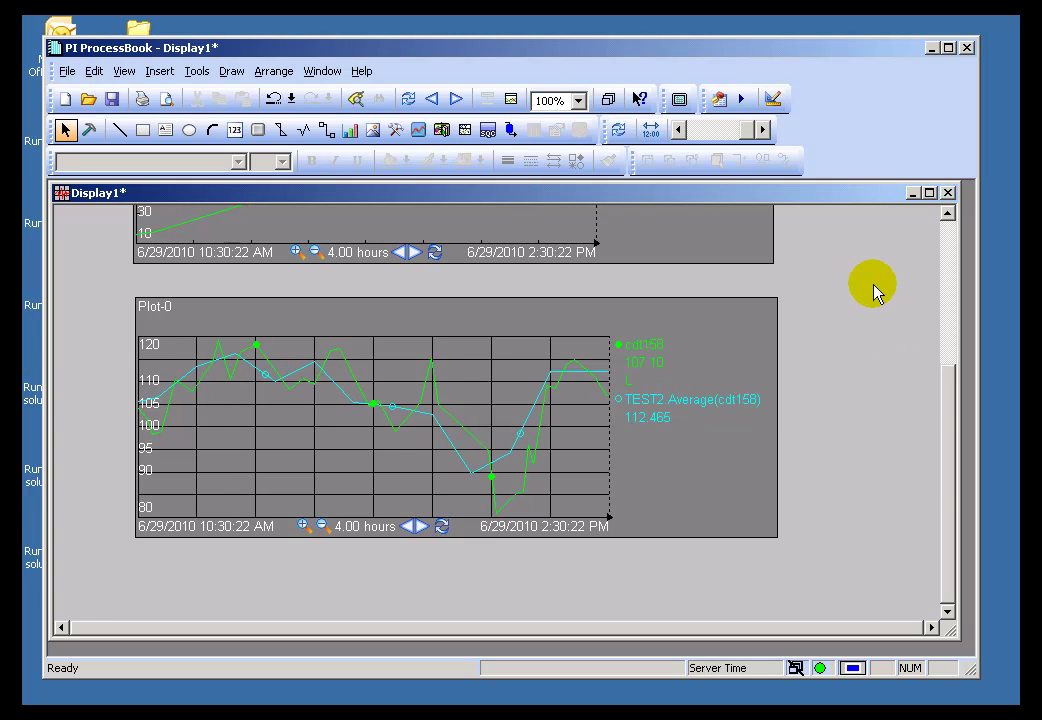
Revert the display to its original time range and briefly highlight the TEST2.Average trace.
click(63, 130)
click(408, 98)
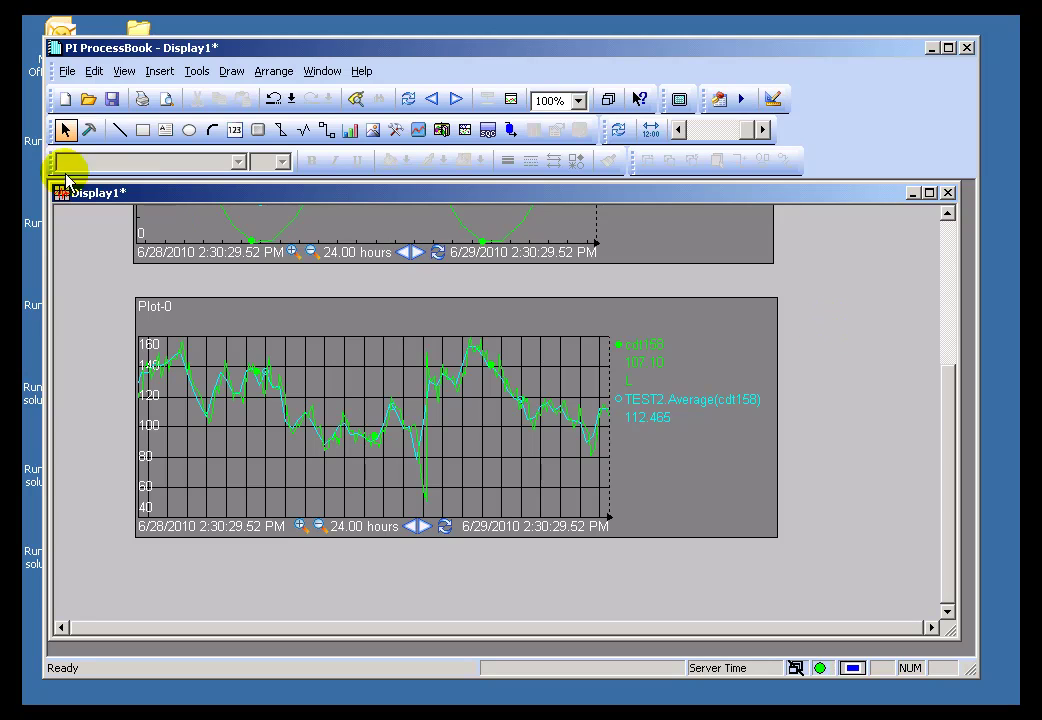
click(633, 405)
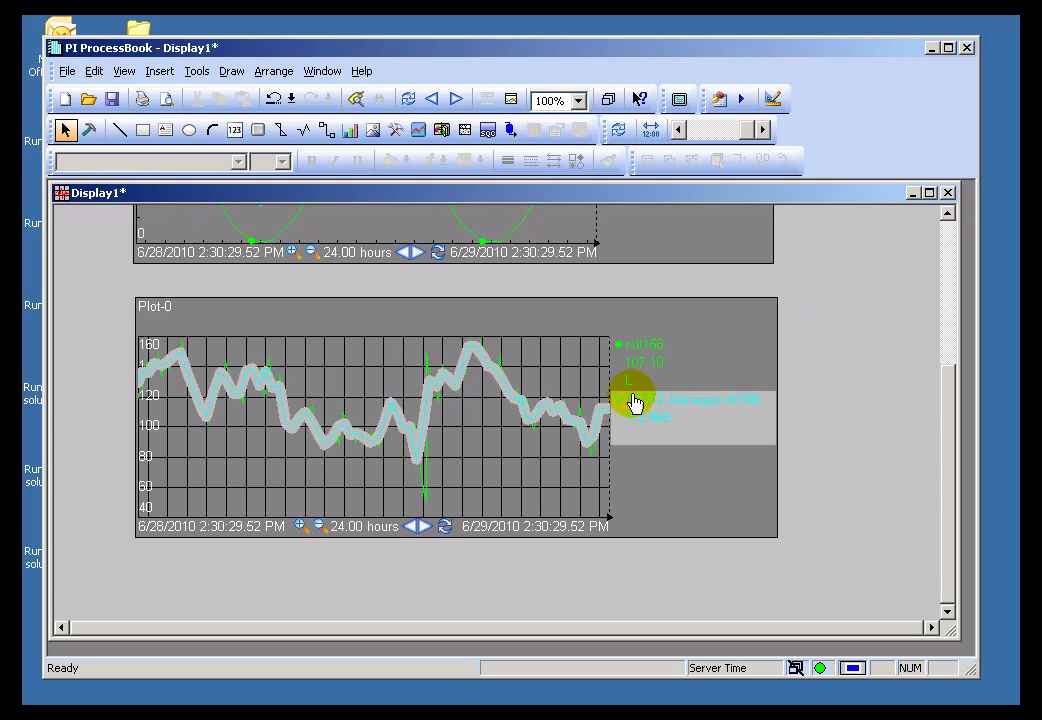
click(850, 379)
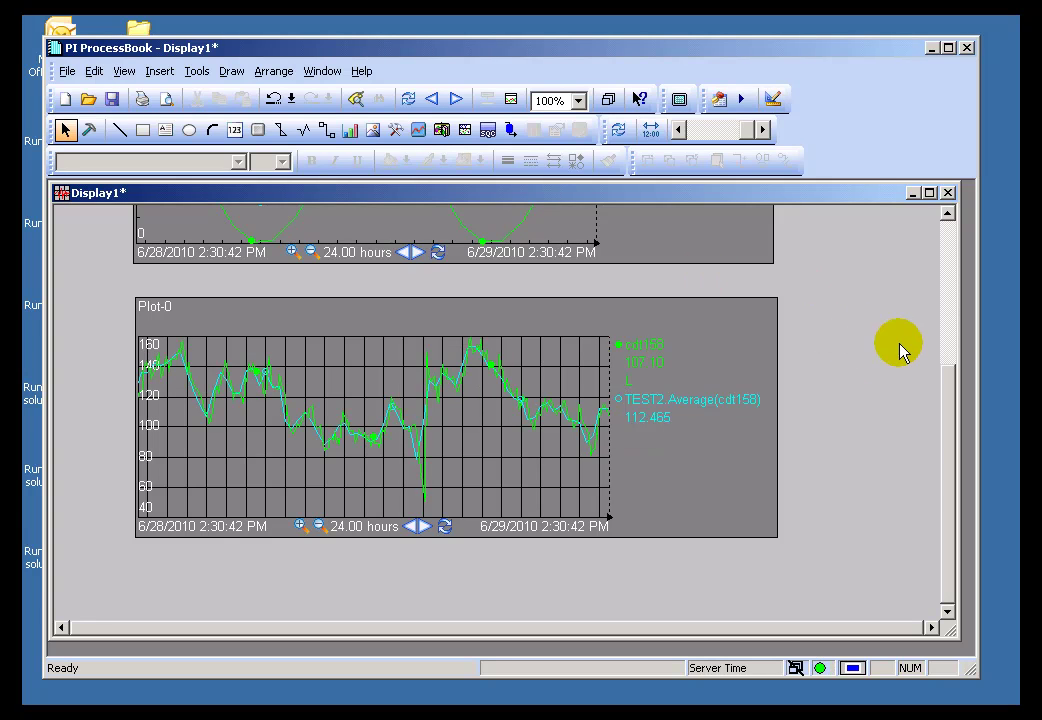
Check which displays and symbols use the TEST2 data set, and close the data set windows.
click(197, 72)
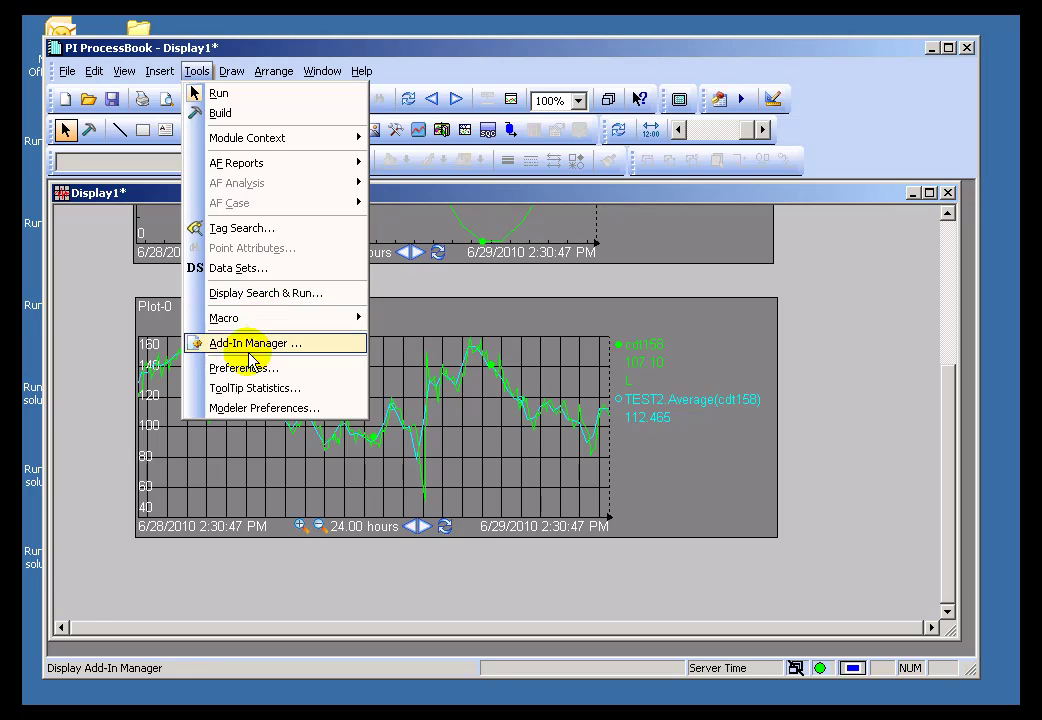
click(237, 269)
click(435, 336)
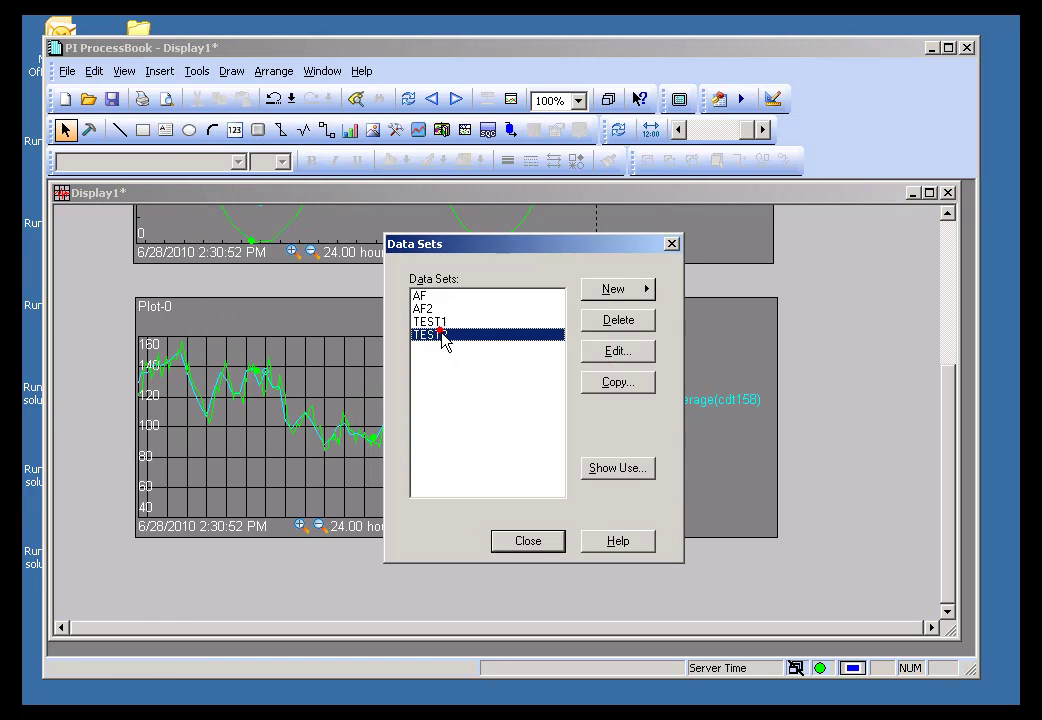
click(613, 472)
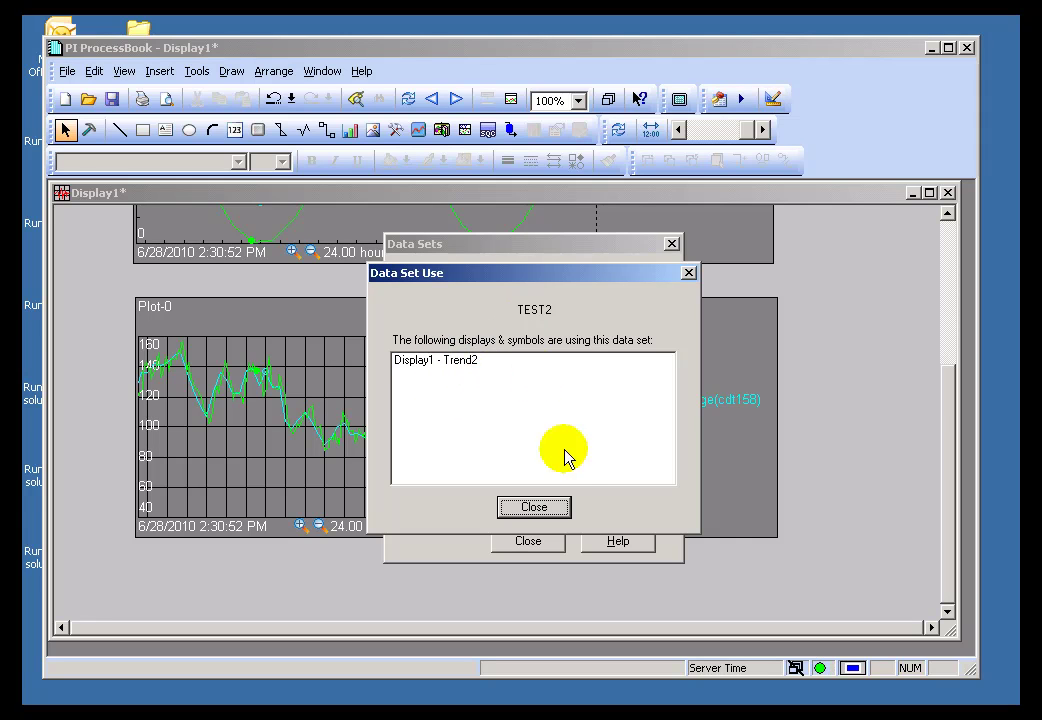
click(535, 508)
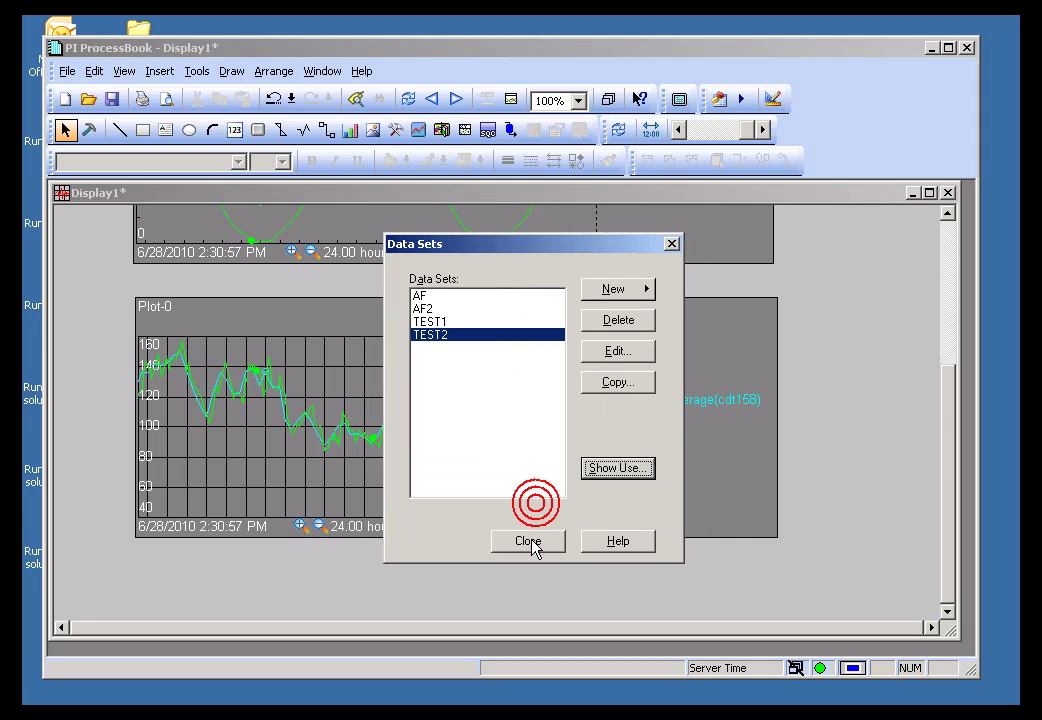
click(530, 541)
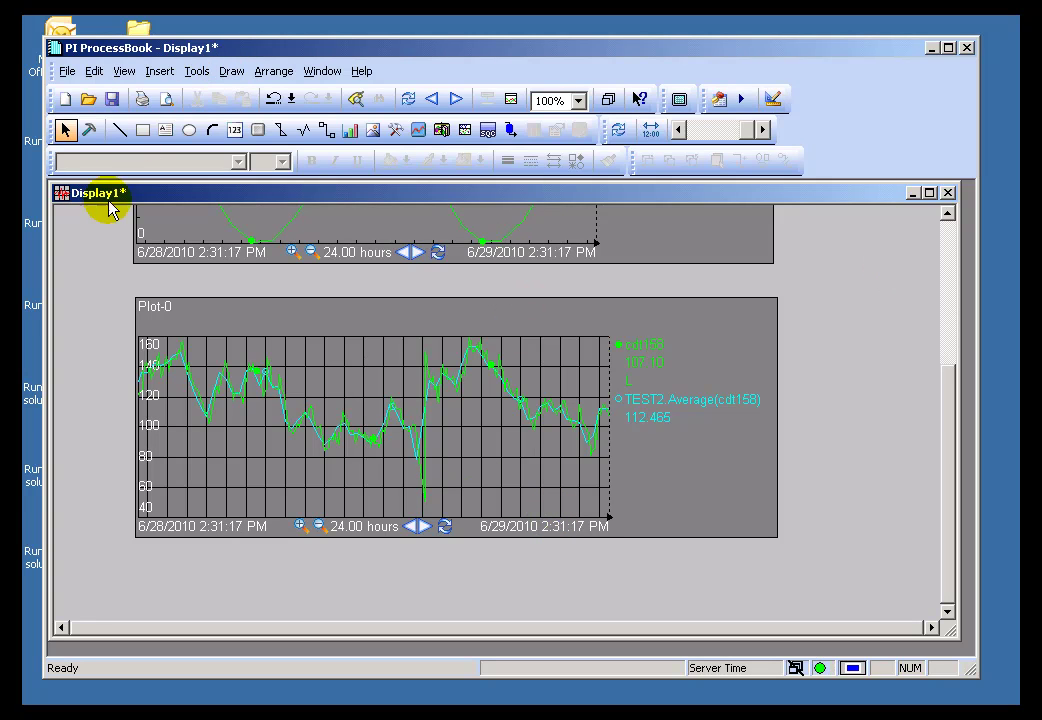
Save the display as Display1.PDI in My Documents and close it.
click(68, 72)
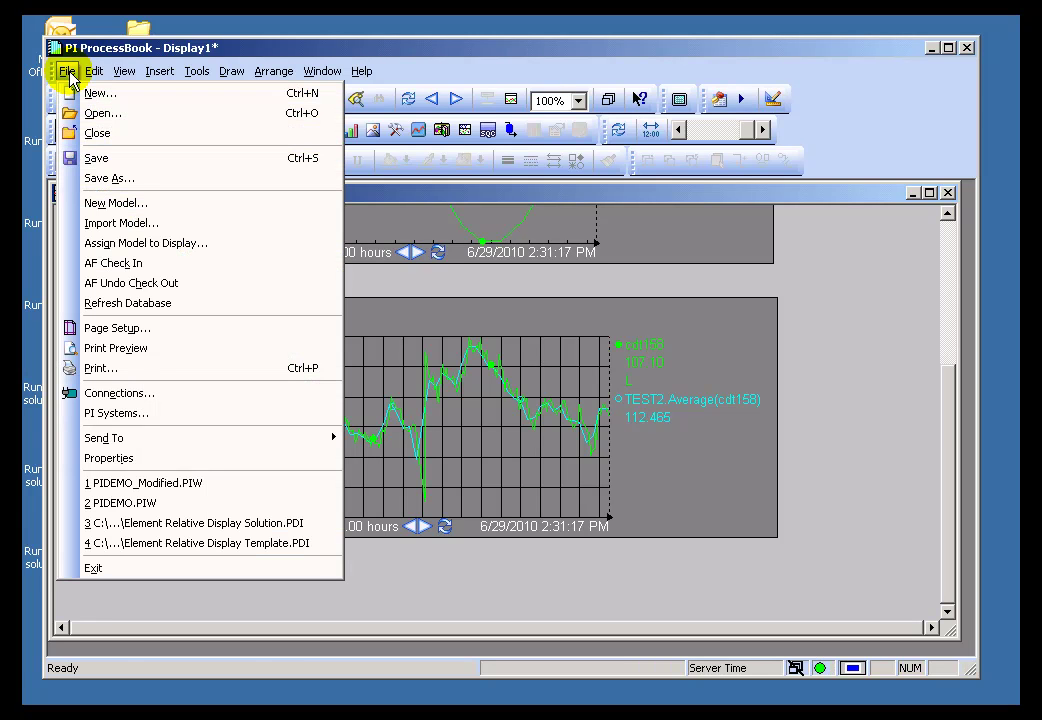
click(113, 162)
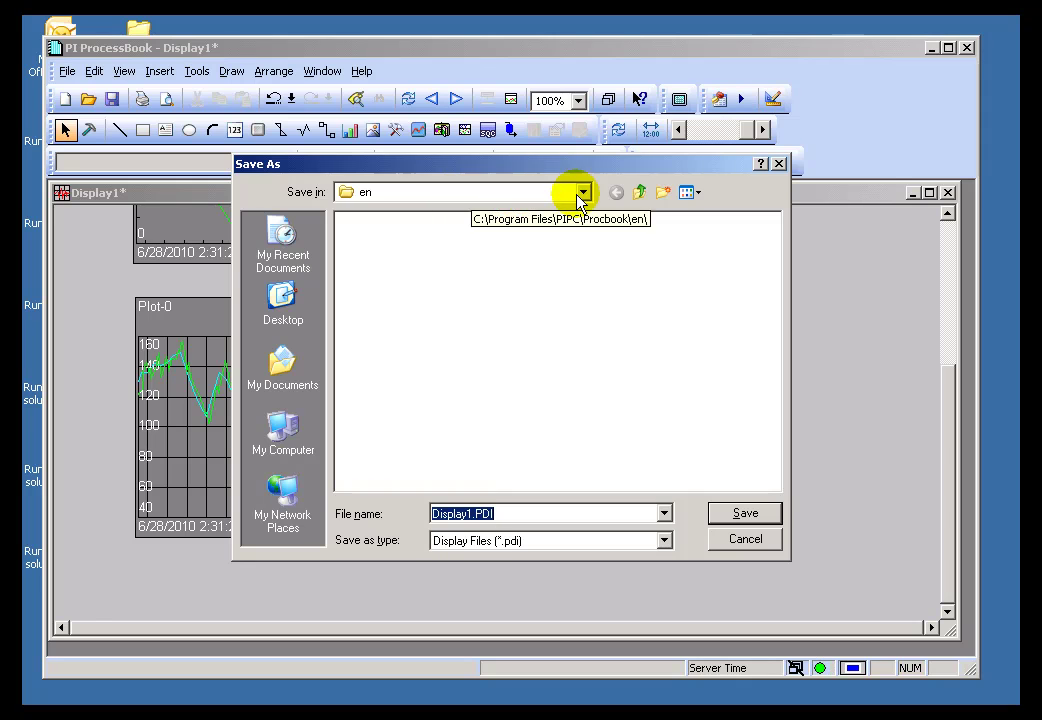
click(283, 375)
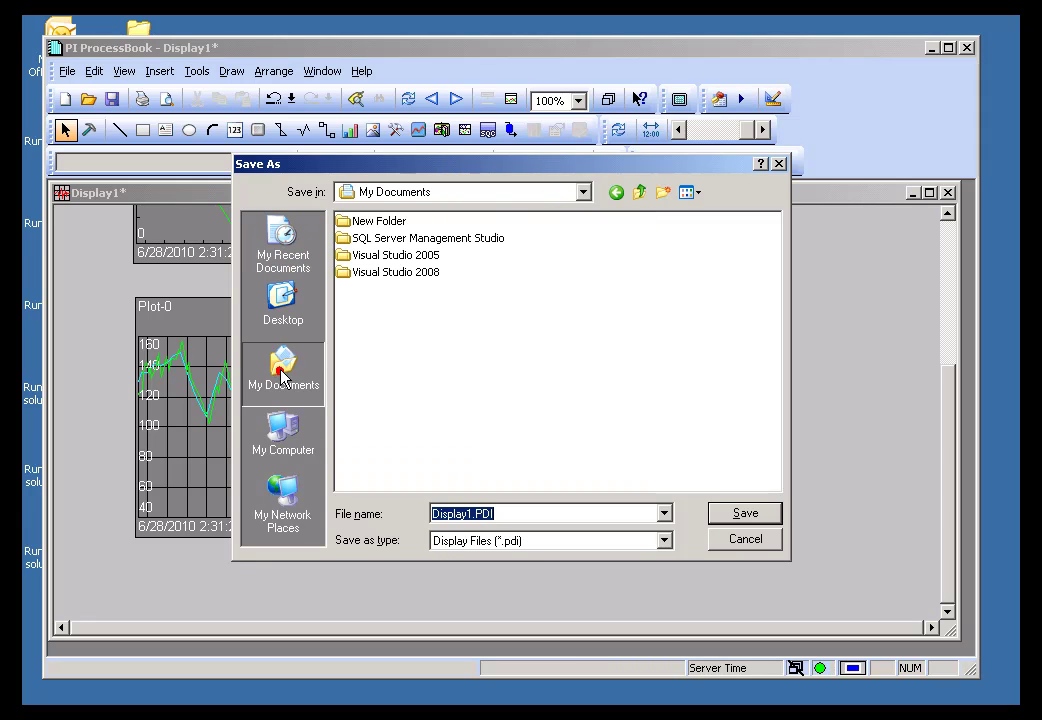
click(747, 516)
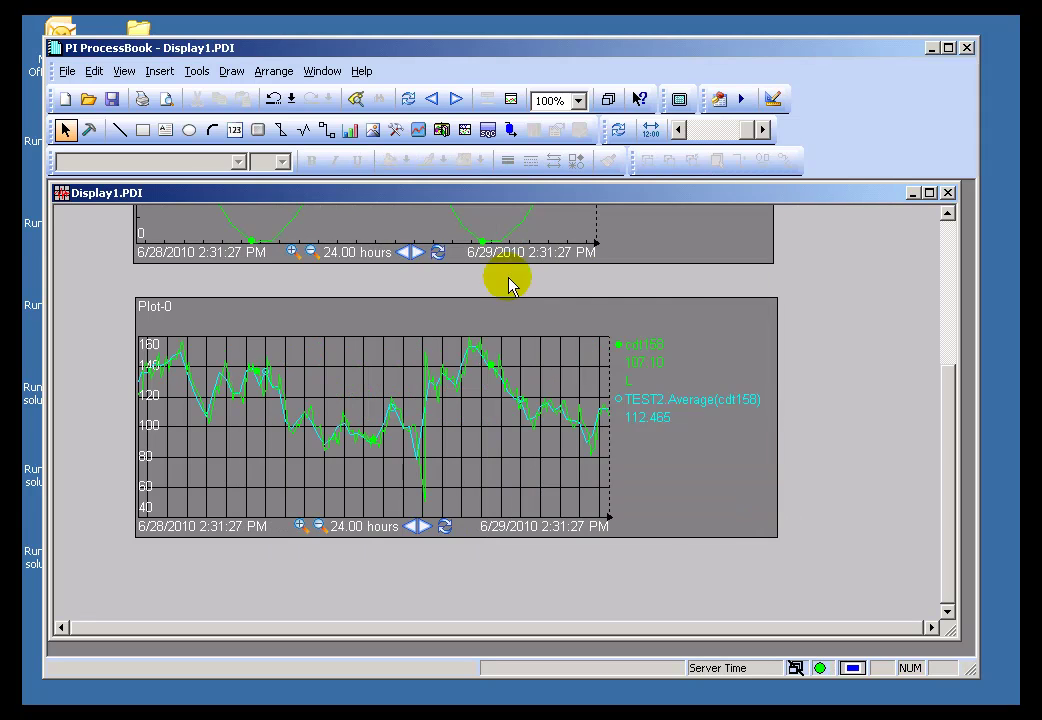
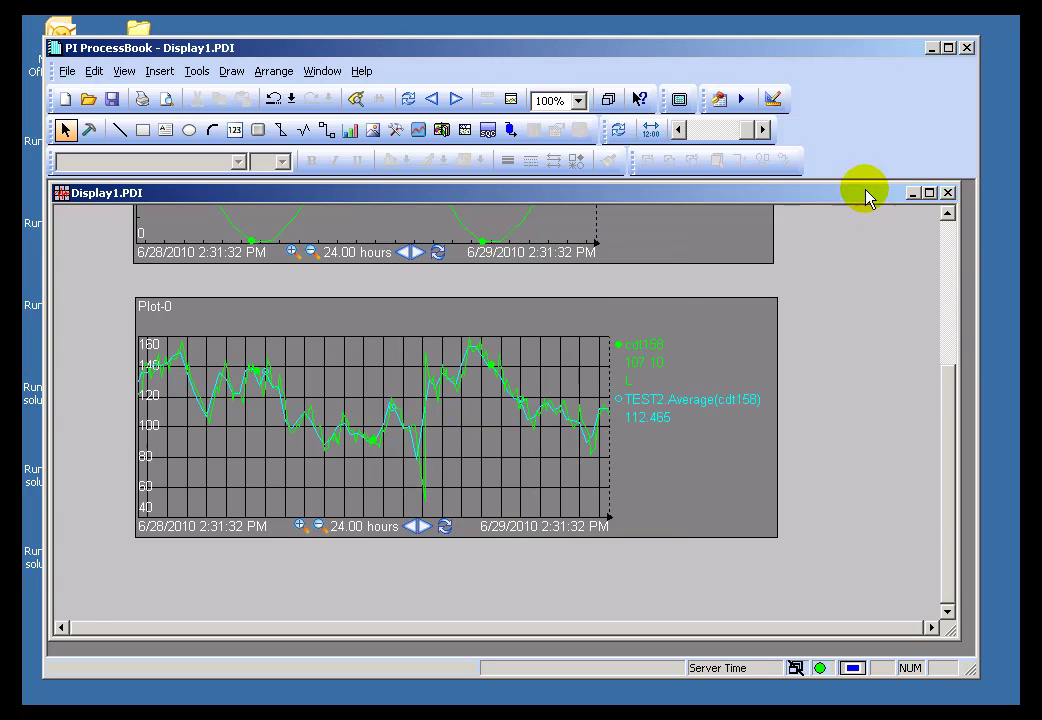
click(946, 193)
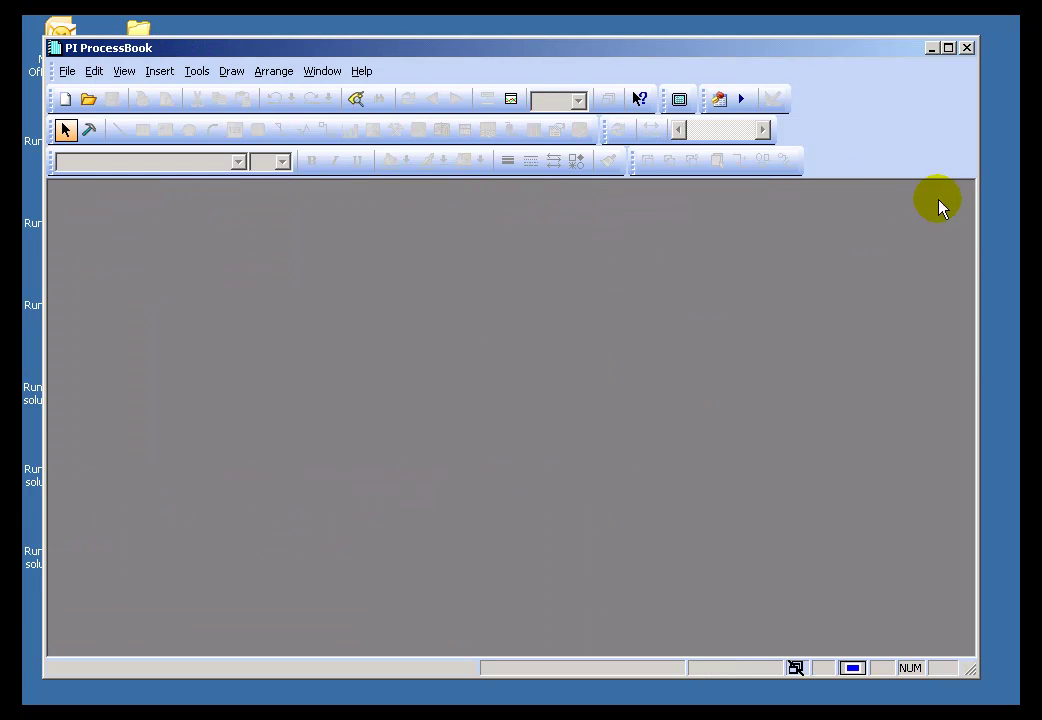
Create a new ProcessBook Display (.pdi) file with the name Display2.
click(197, 71)
click(500, 290)
click(67, 71)
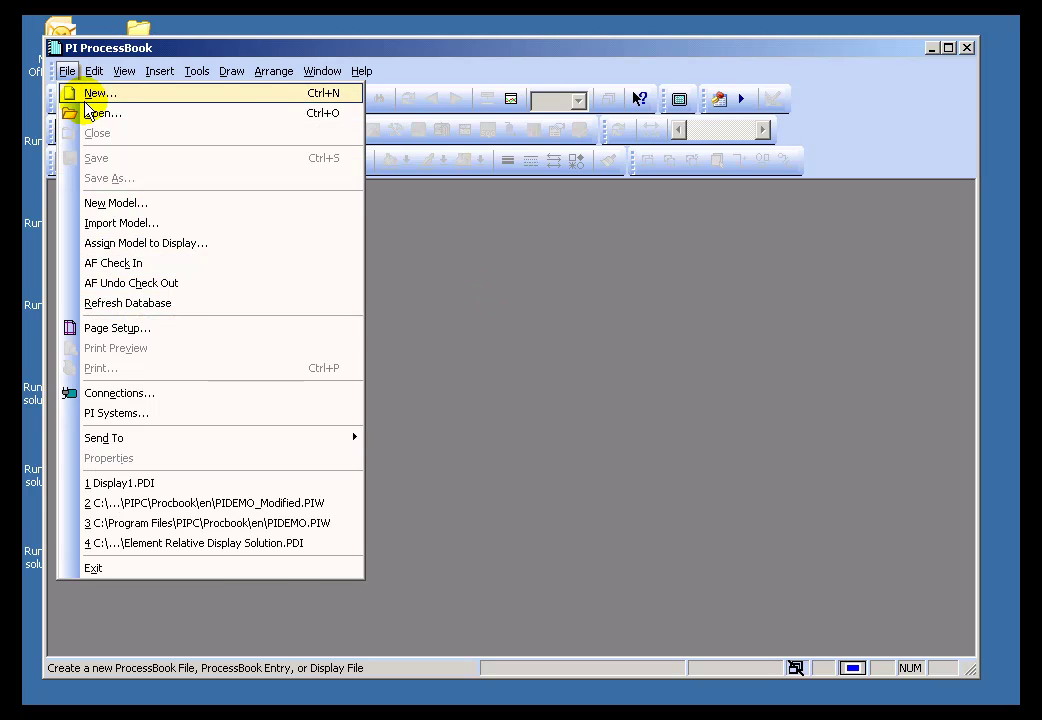
click(83, 96)
click(104, 212)
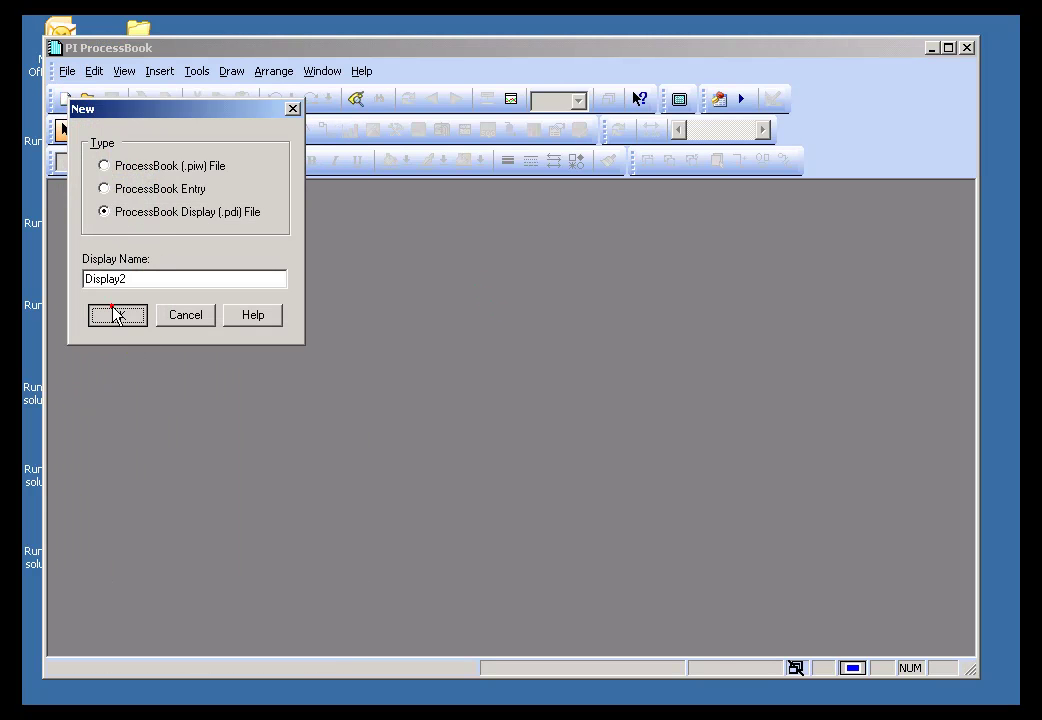
click(114, 314)
click(394, 184)
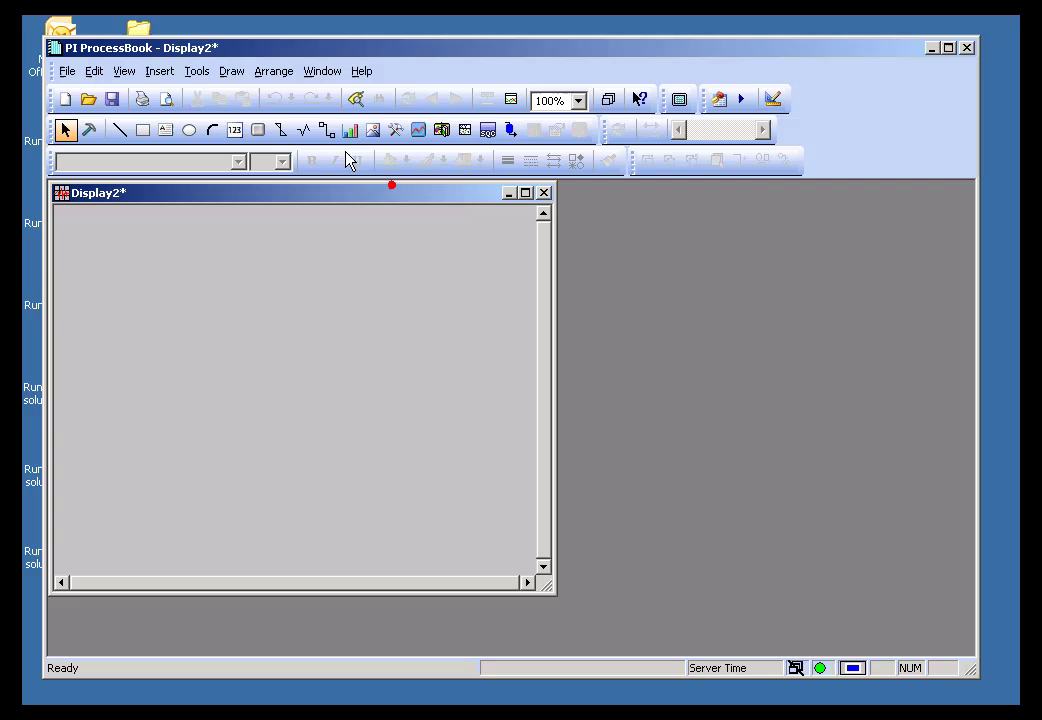
Review the list of data sets available in the empty Display2, and close the list.
click(229, 71)
click(195, 75)
click(192, 72)
click(238, 267)
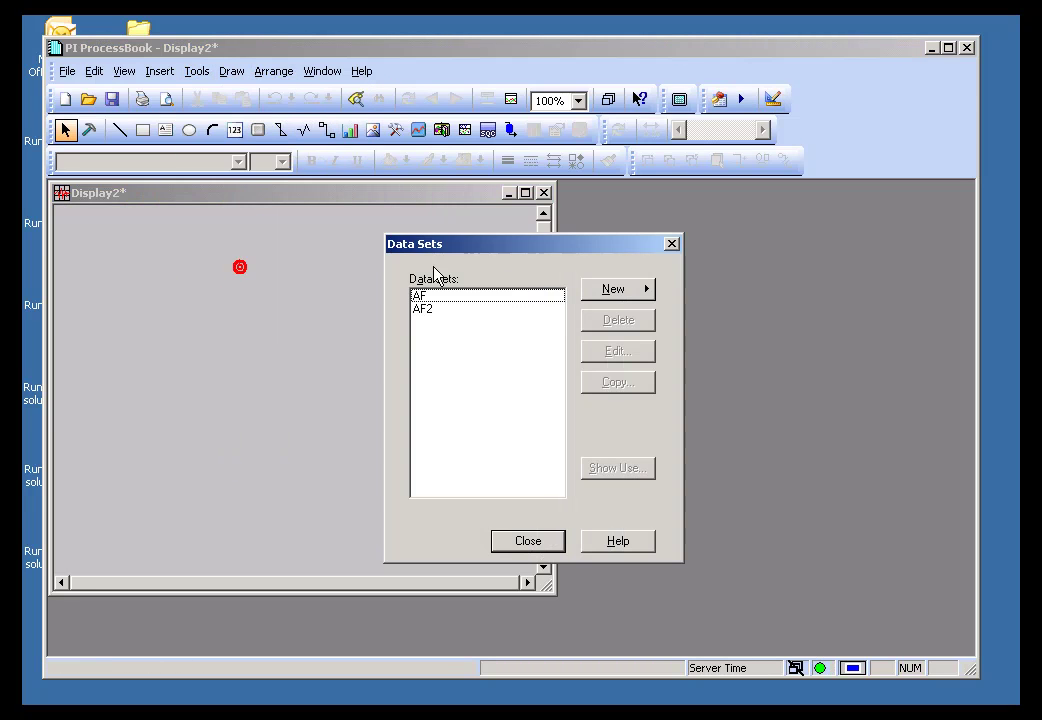
click(546, 543)
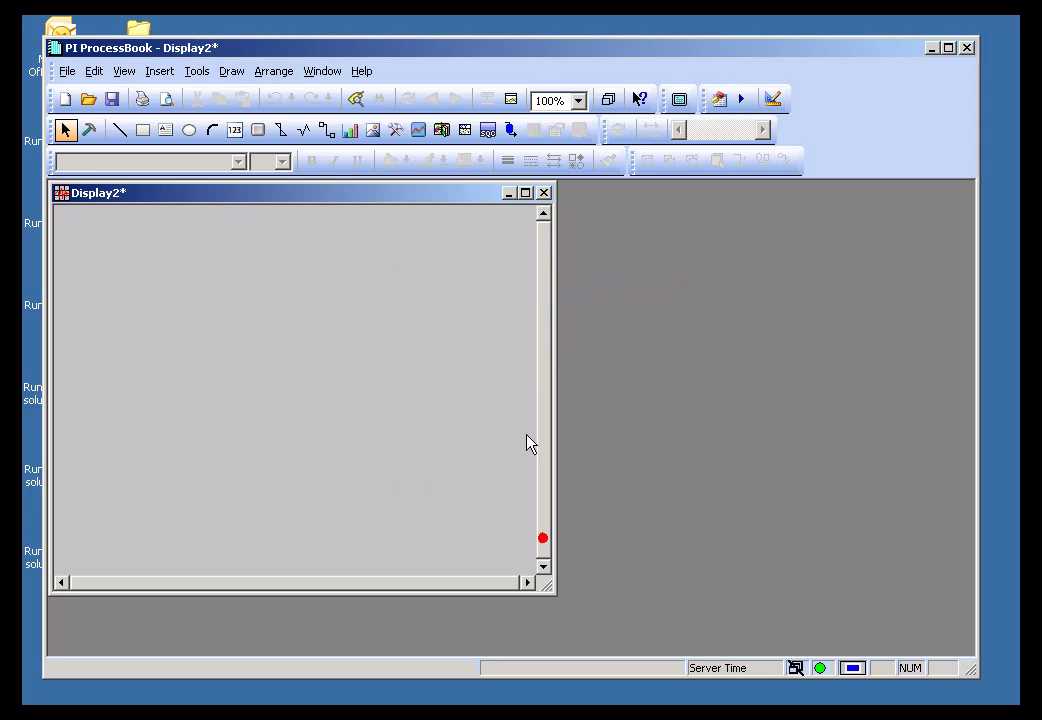
Reopen the recently saved Display1.PDI and review its list of data sets.
click(68, 74)
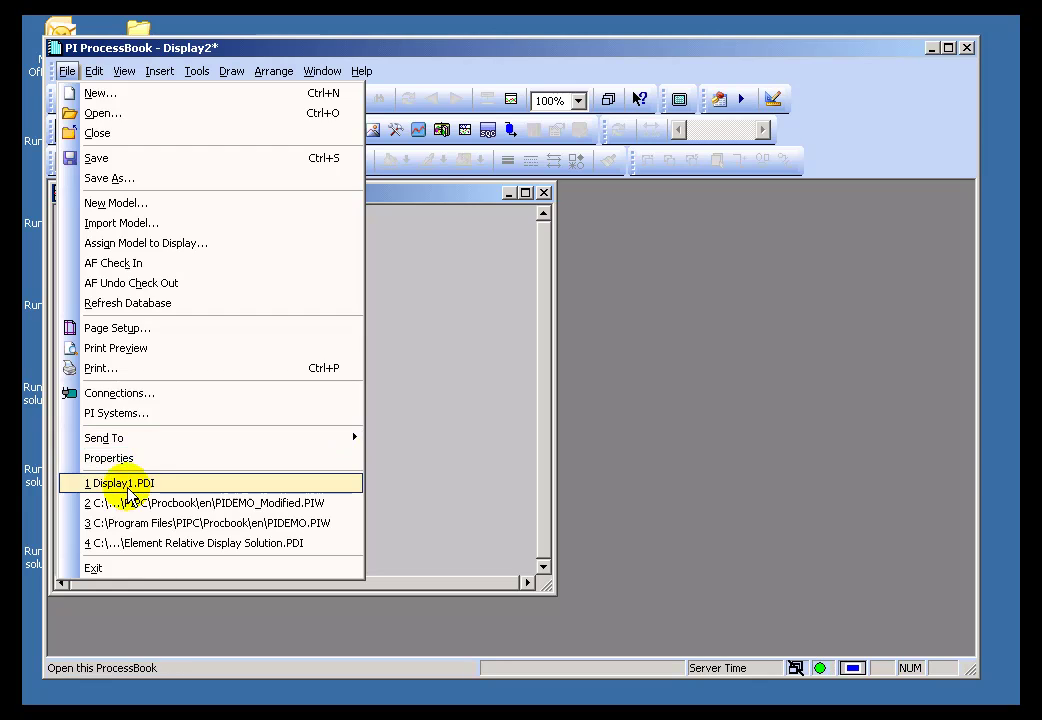
click(129, 490)
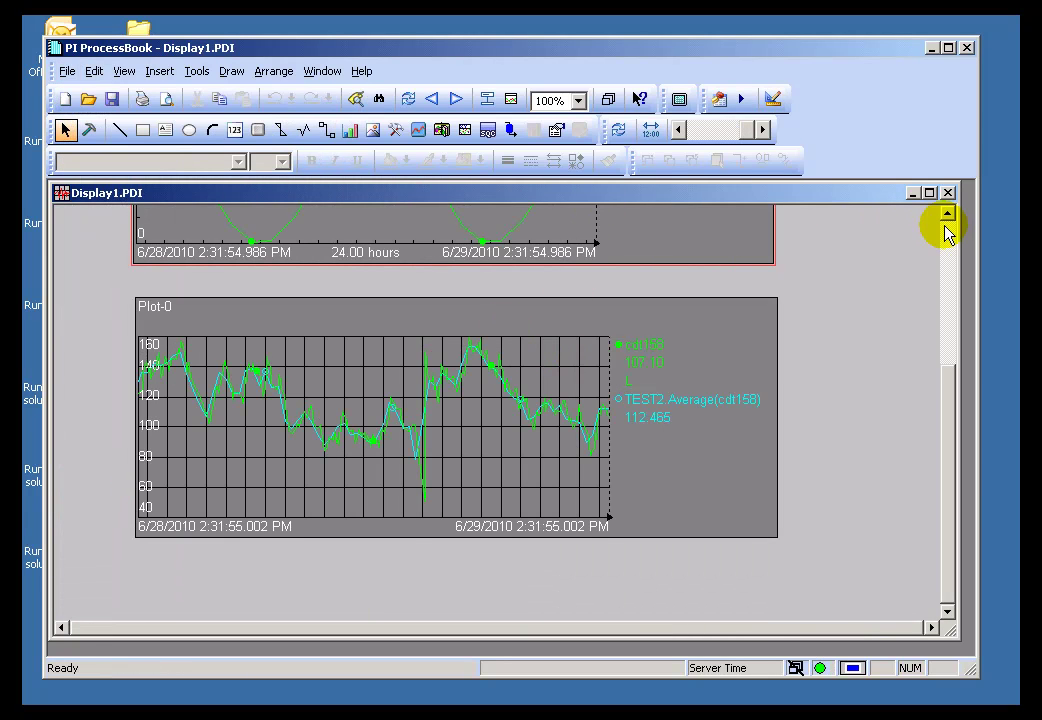
click(197, 71)
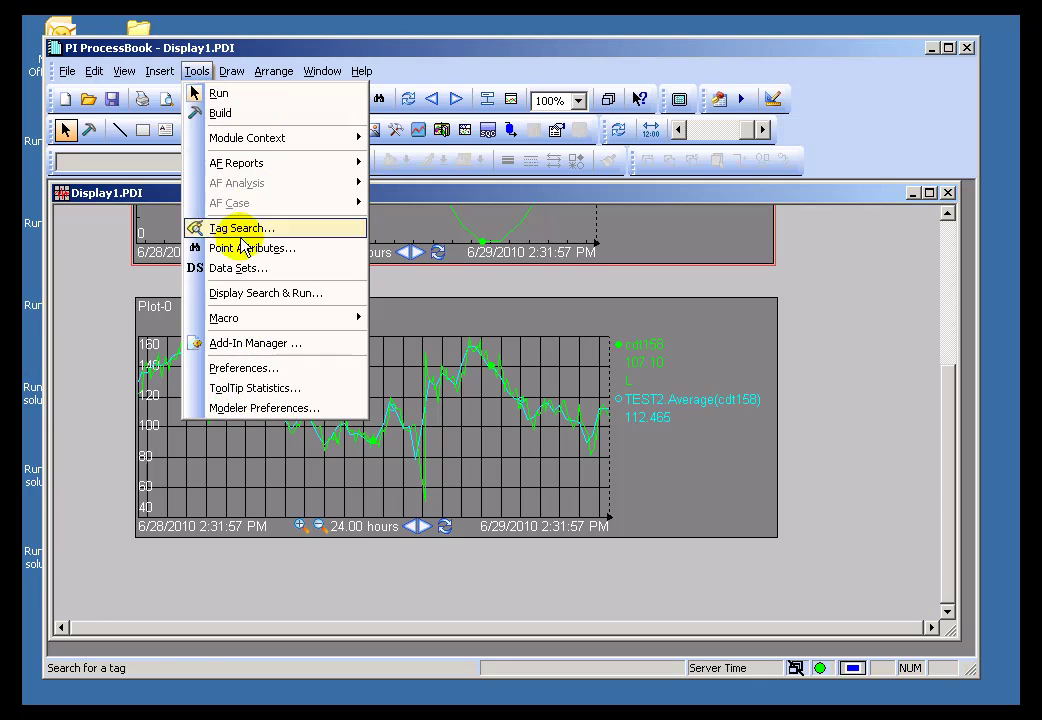
click(237, 268)
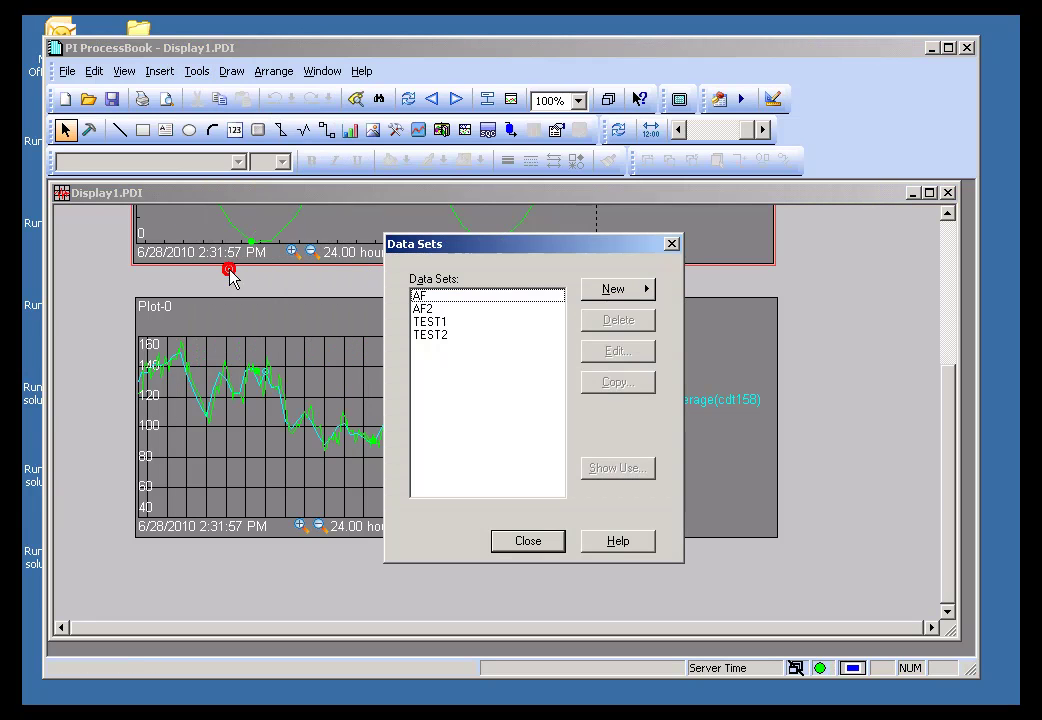
click(549, 542)
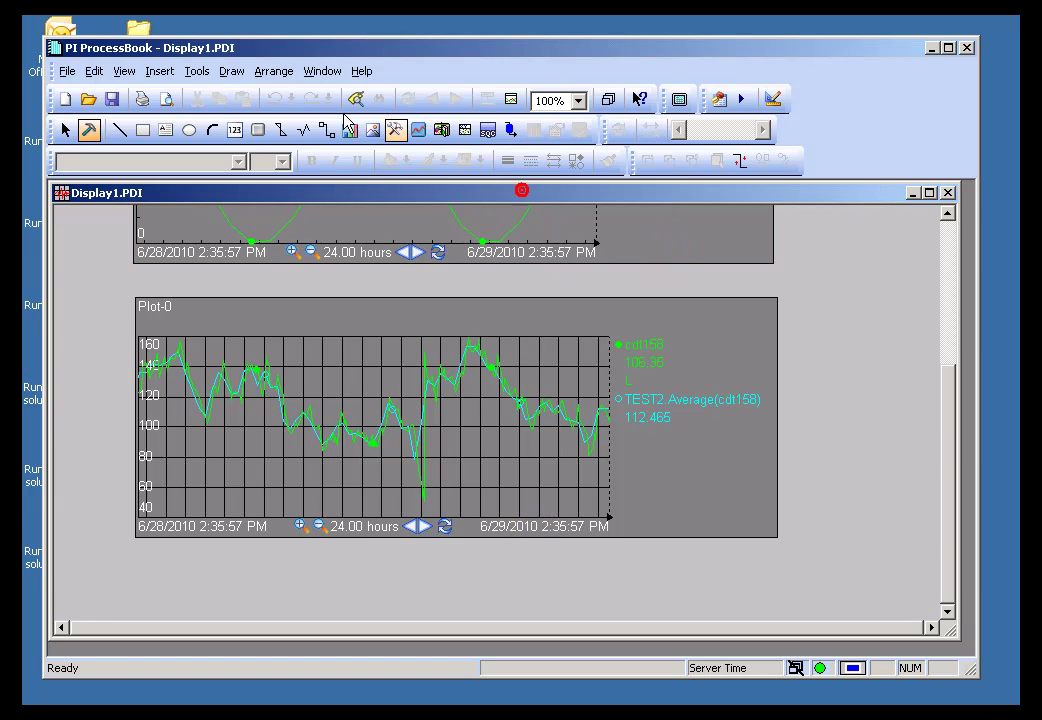
click(192, 72)
mouse_move(267, 318)
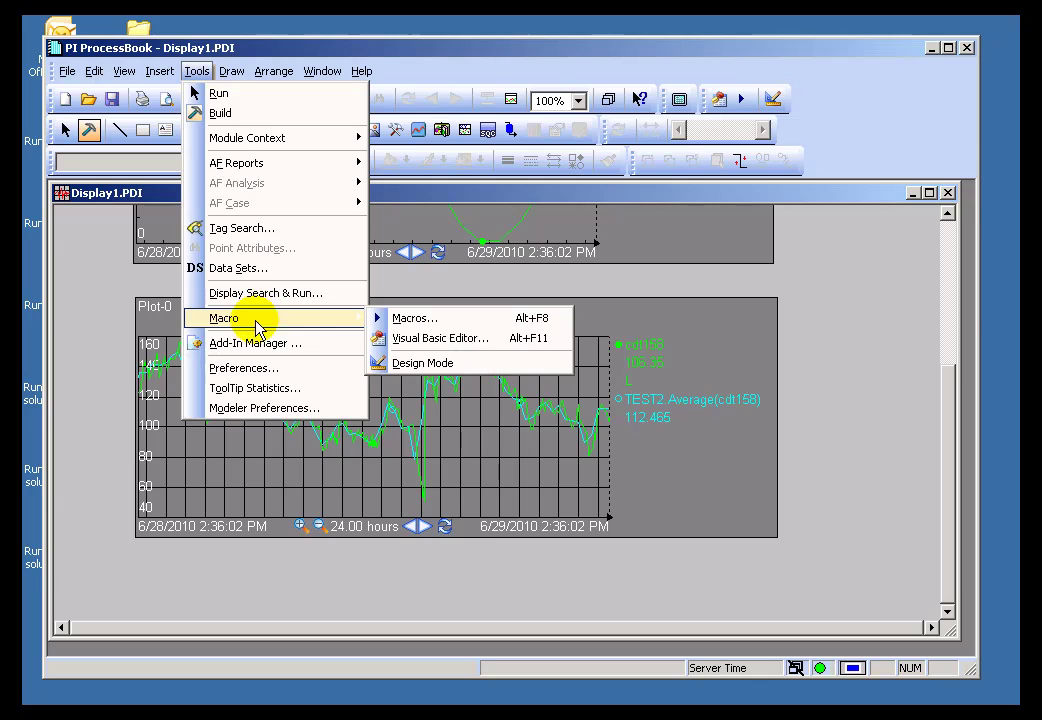
click(838, 246)
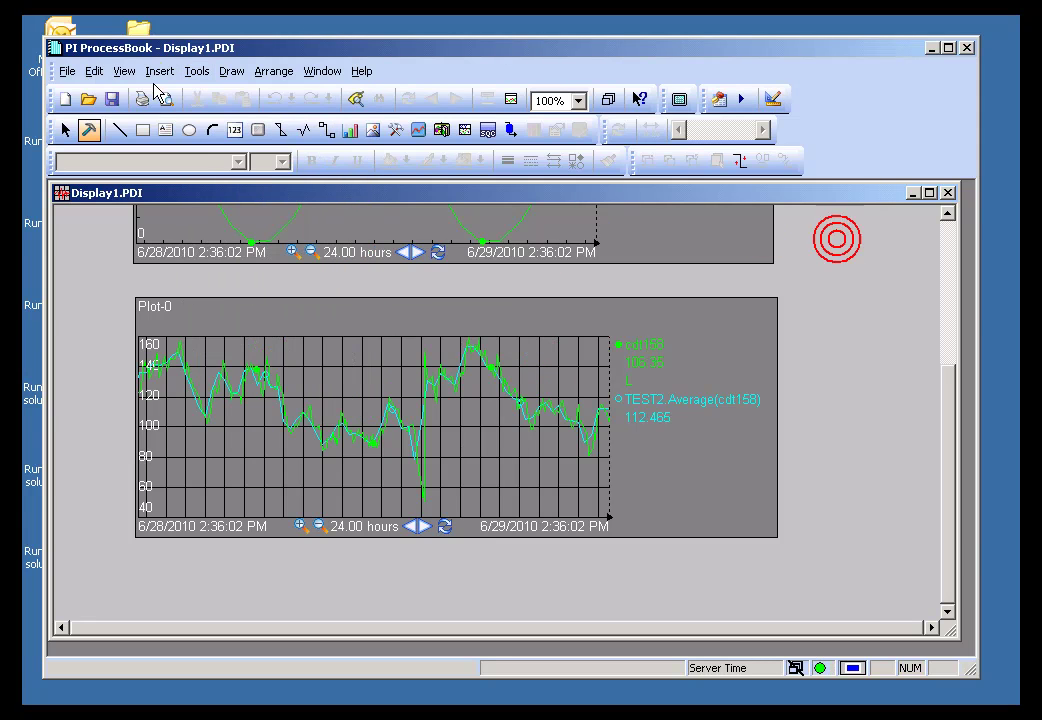
Create a new ProcessBook Display (.pdi) file named Target and move its window partly clear of Display1.
click(66, 71)
click(99, 95)
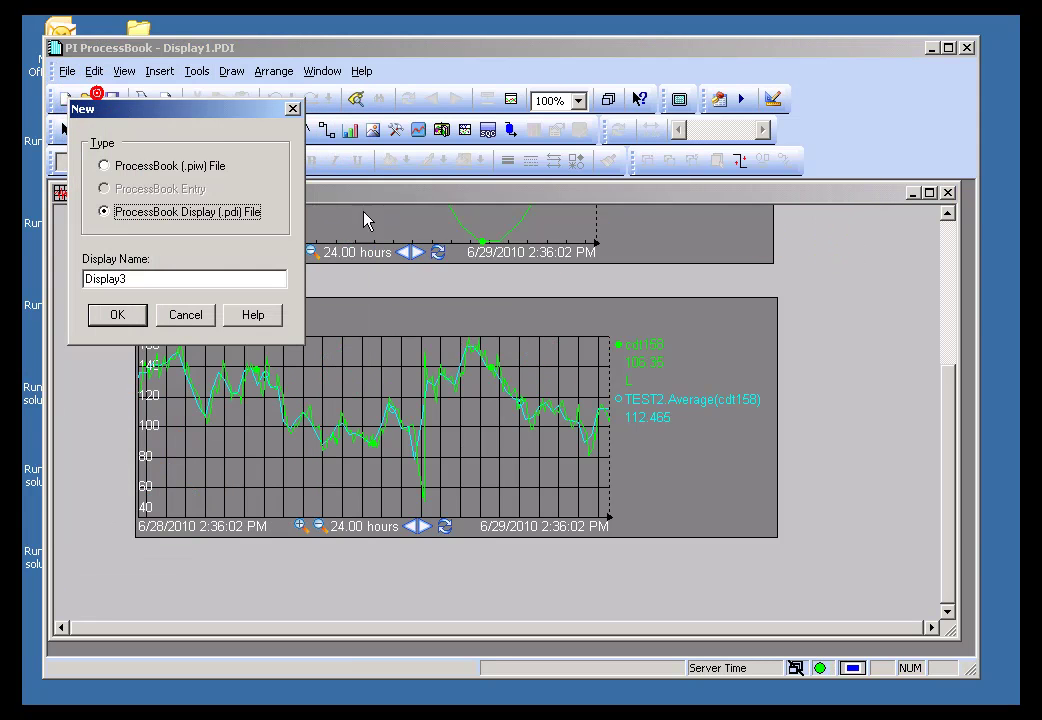
double_click(116, 279)
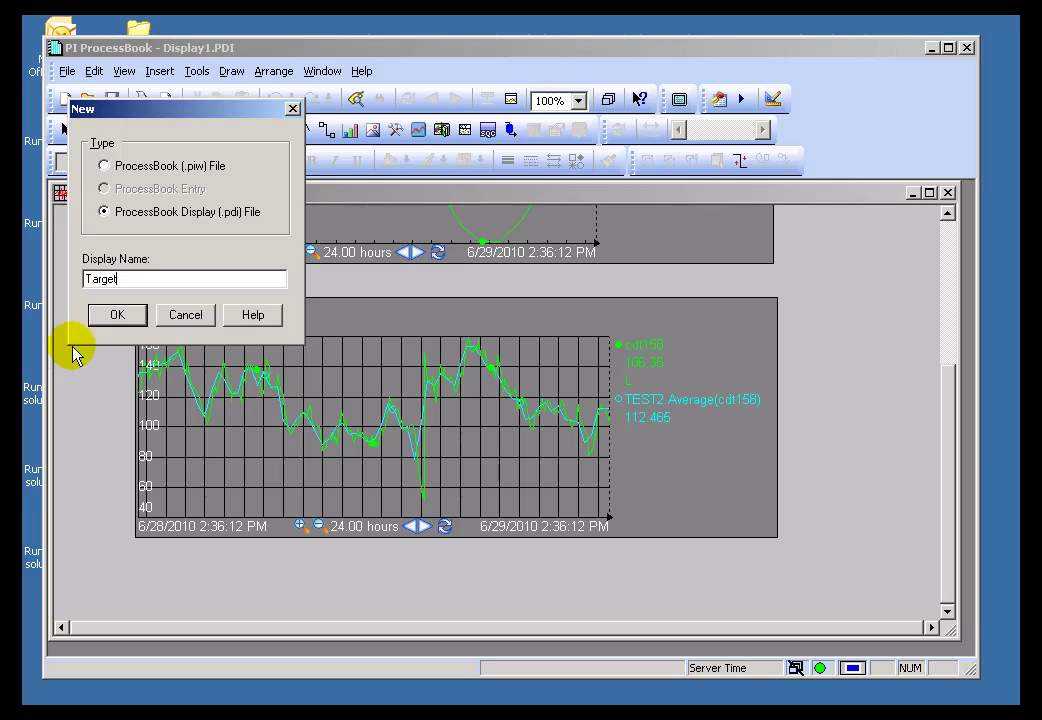
click(117, 315)
drag(304, 201, 575, 259)
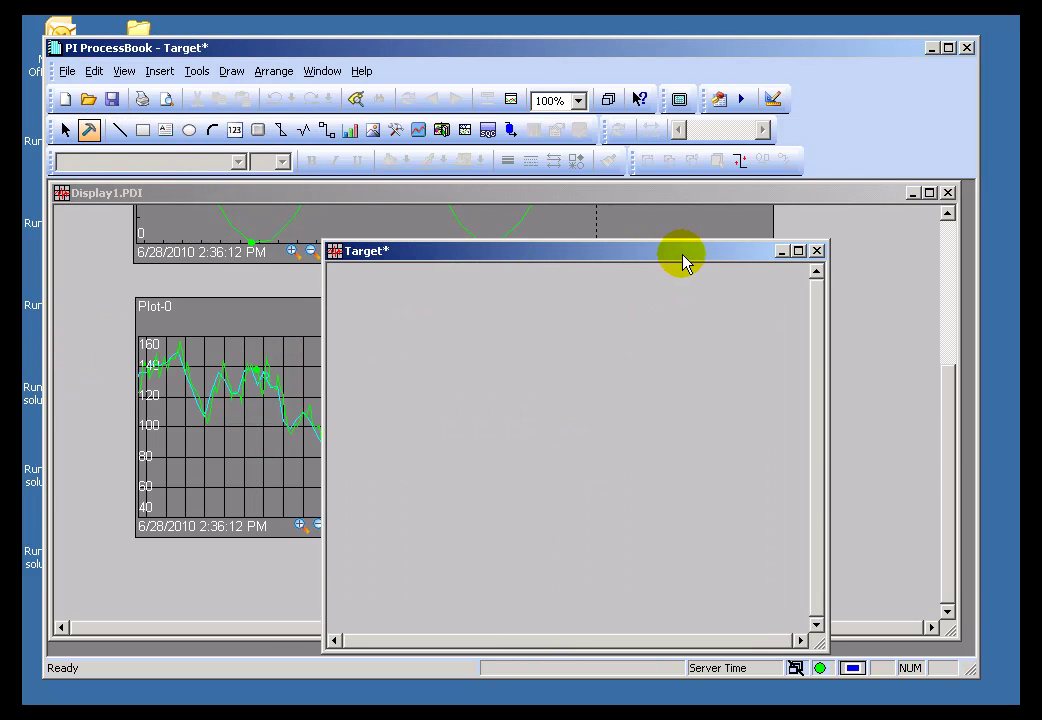
Review the list of data sets available in the Target display, and close the list.
click(196, 71)
click(253, 280)
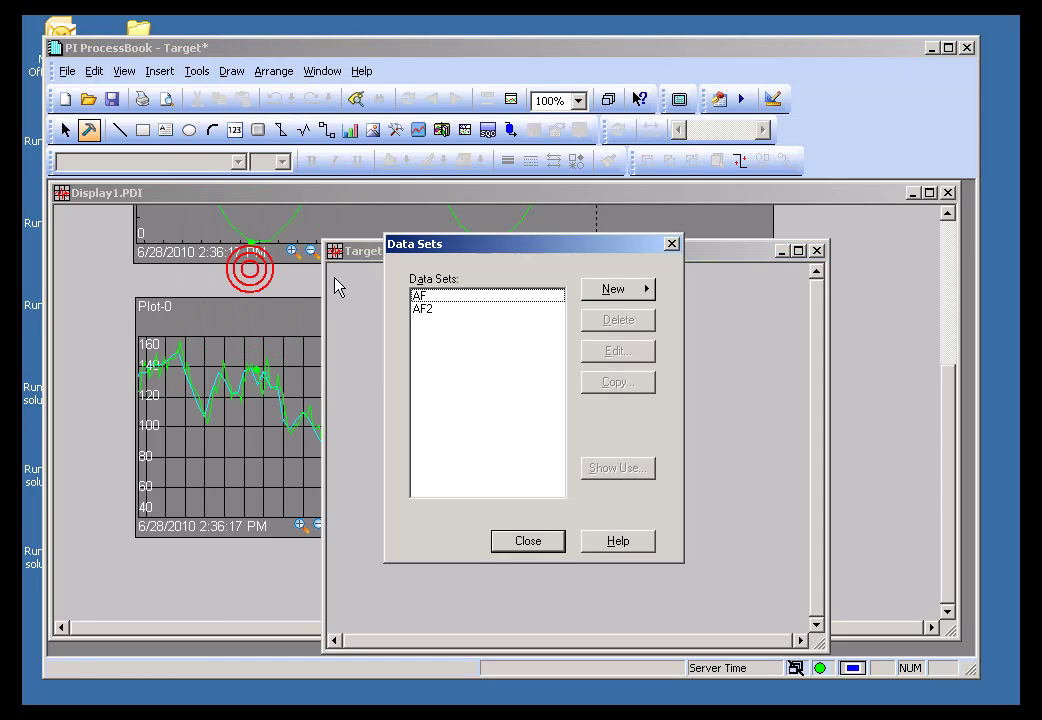
click(527, 541)
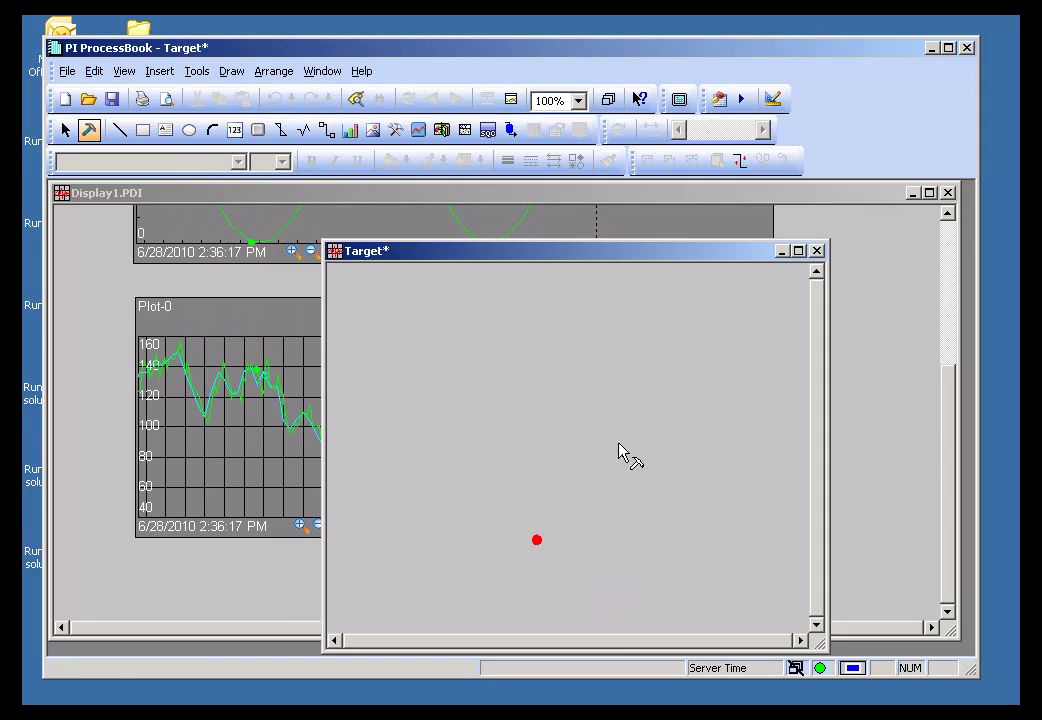
From Display1.PDI, copy the TEST2 data set to the open Target display.
click(724, 199)
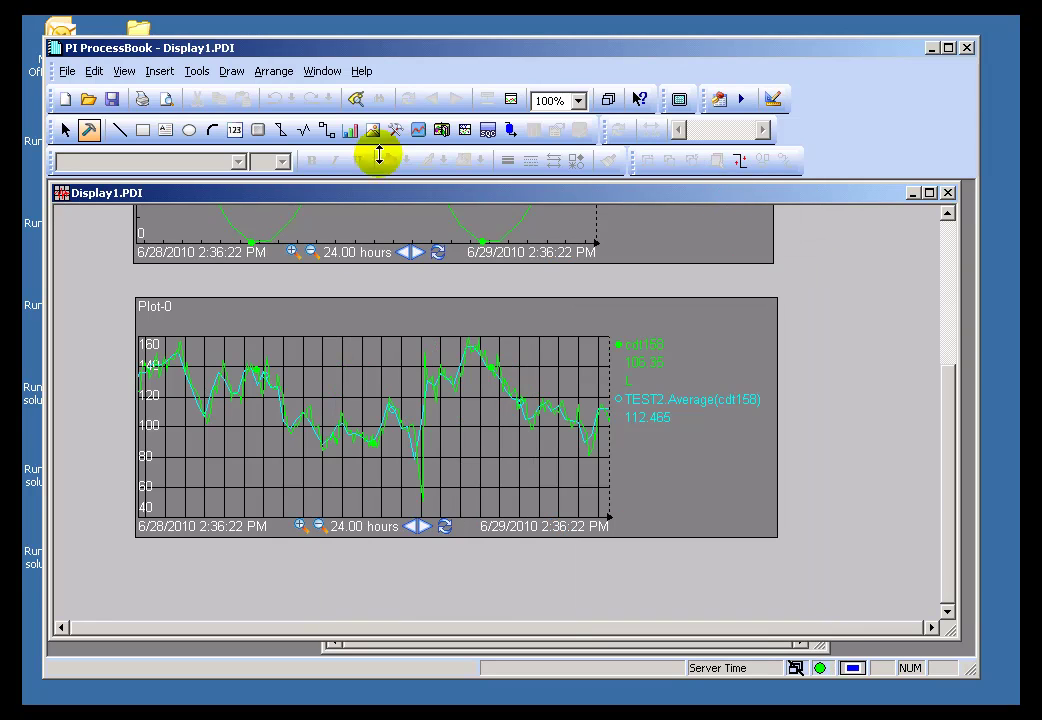
click(231, 71)
mouse_move(197, 76)
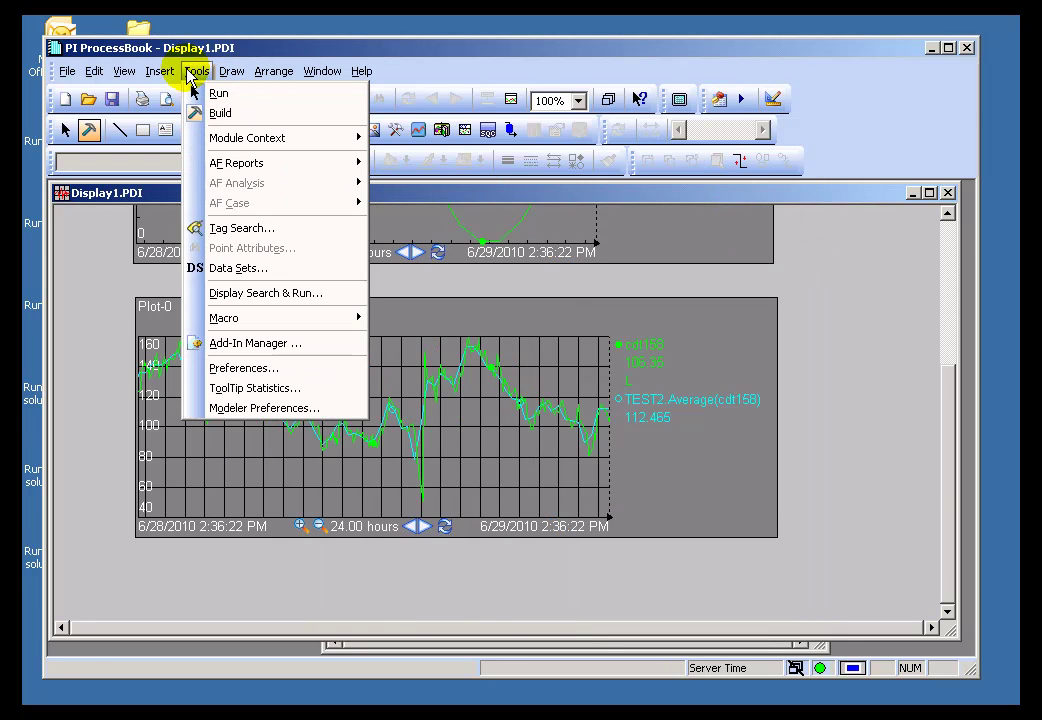
click(236, 270)
click(427, 322)
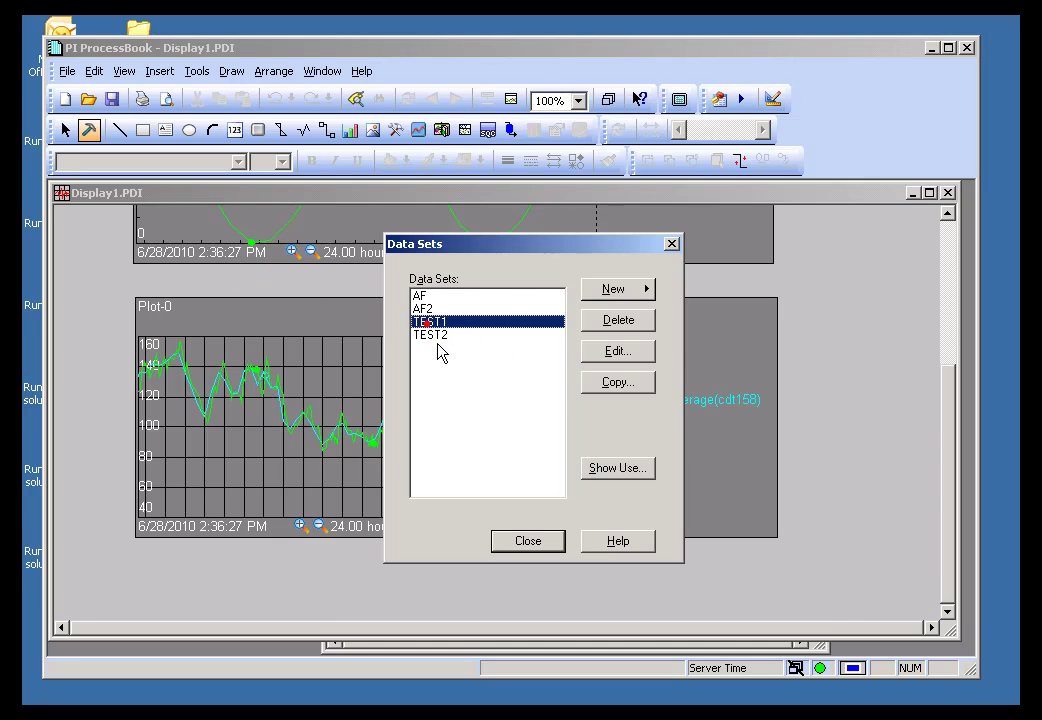
click(430, 336)
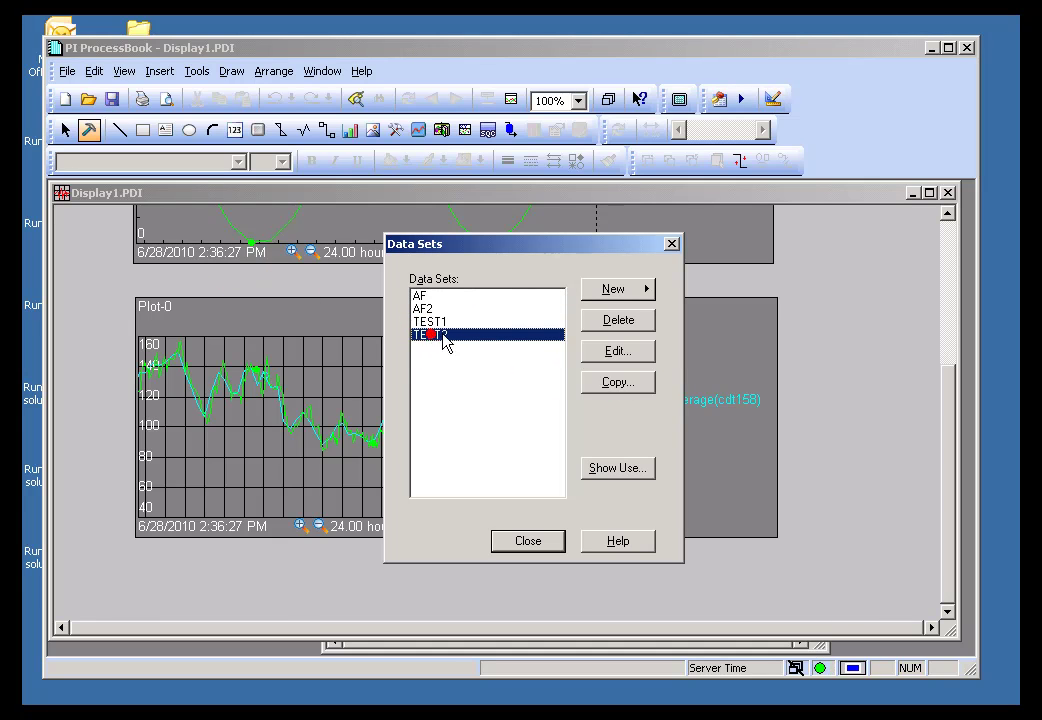
click(613, 385)
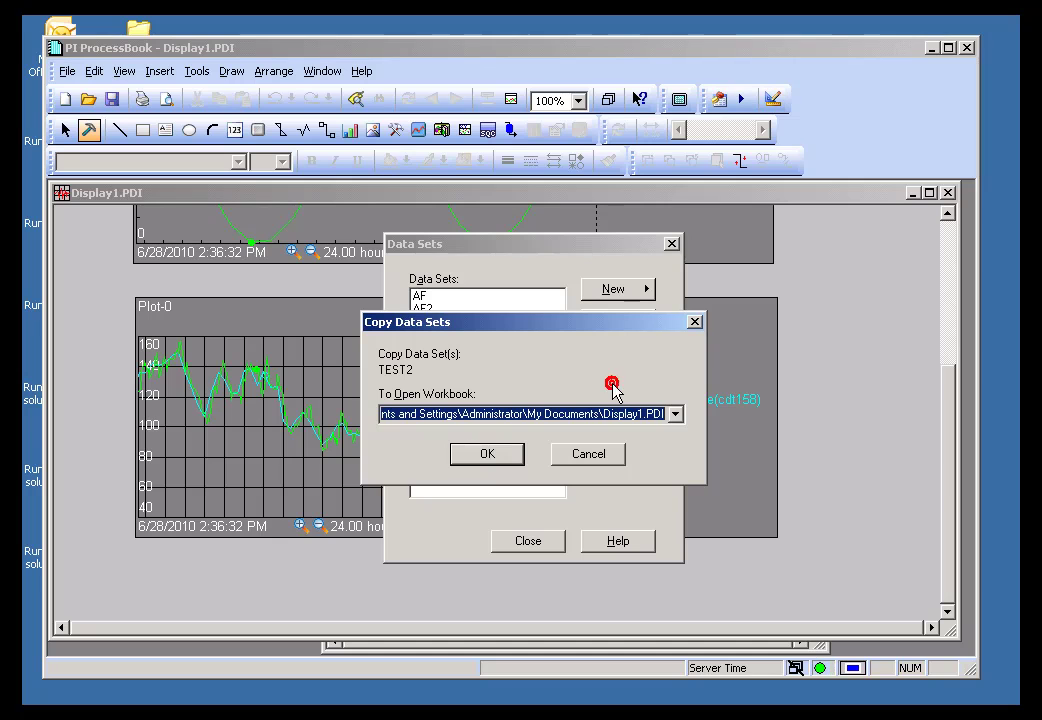
click(677, 414)
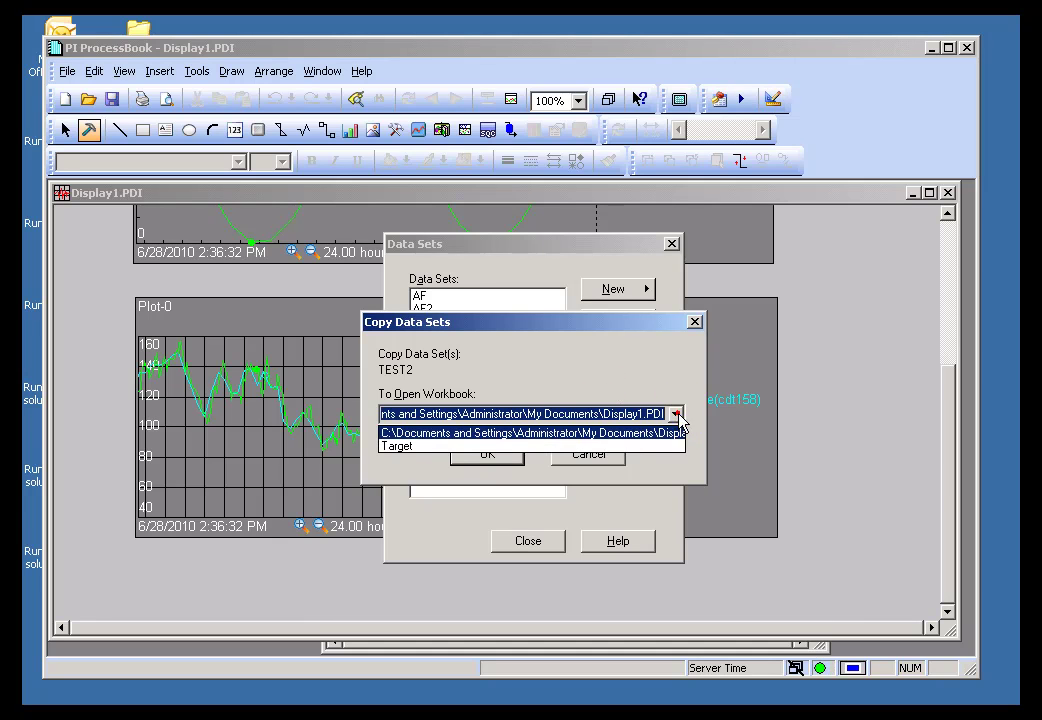
click(397, 446)
click(482, 452)
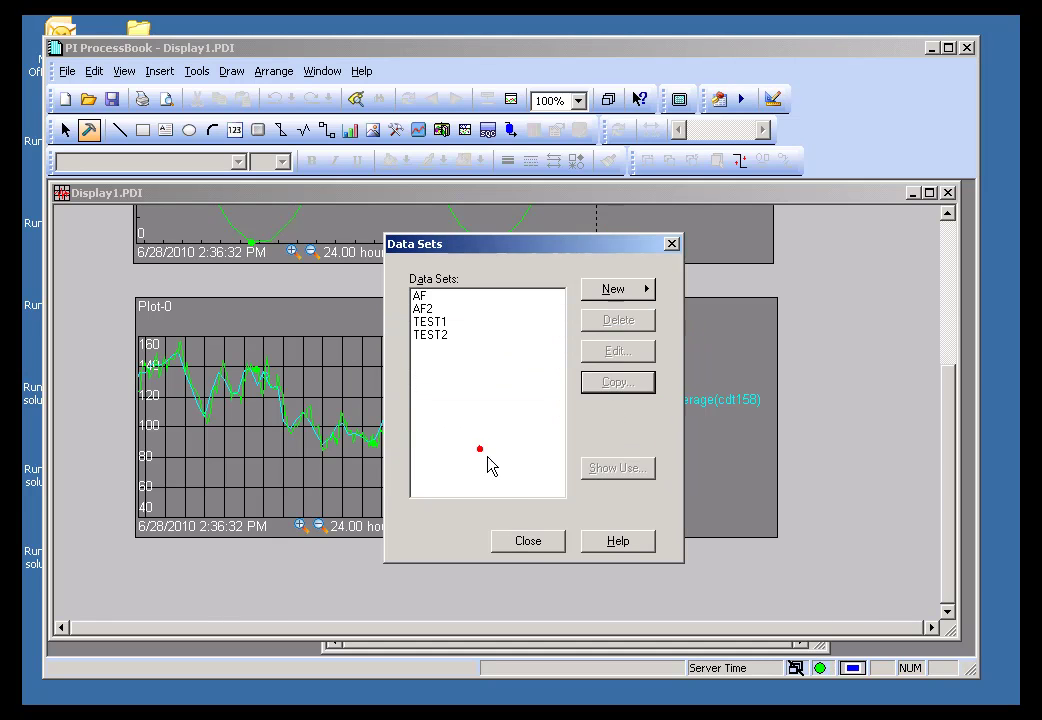
Close the data sets list of Display1.PDI, switch to the Target display and check its list for the copied TEST2 data set.
click(527, 544)
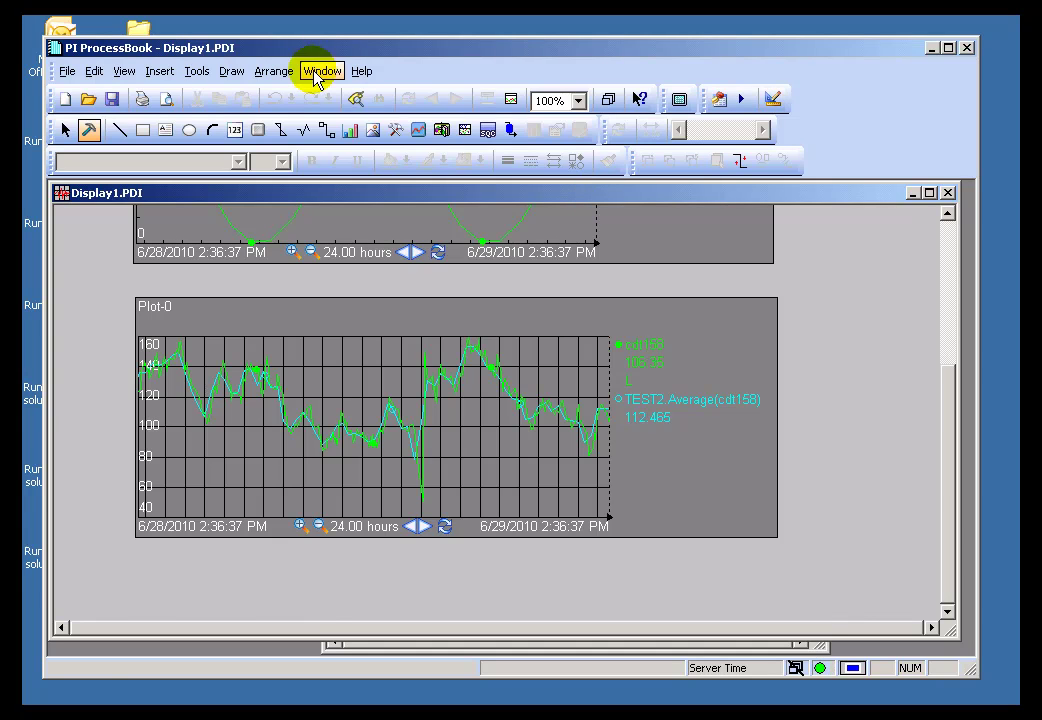
click(318, 72)
click(345, 177)
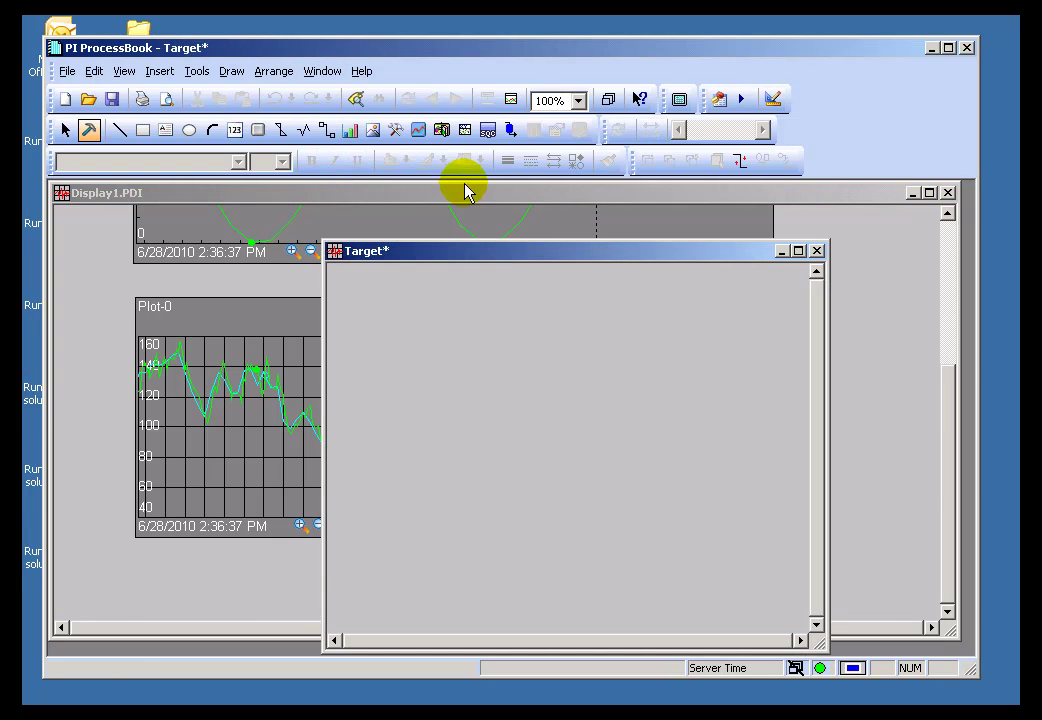
click(197, 71)
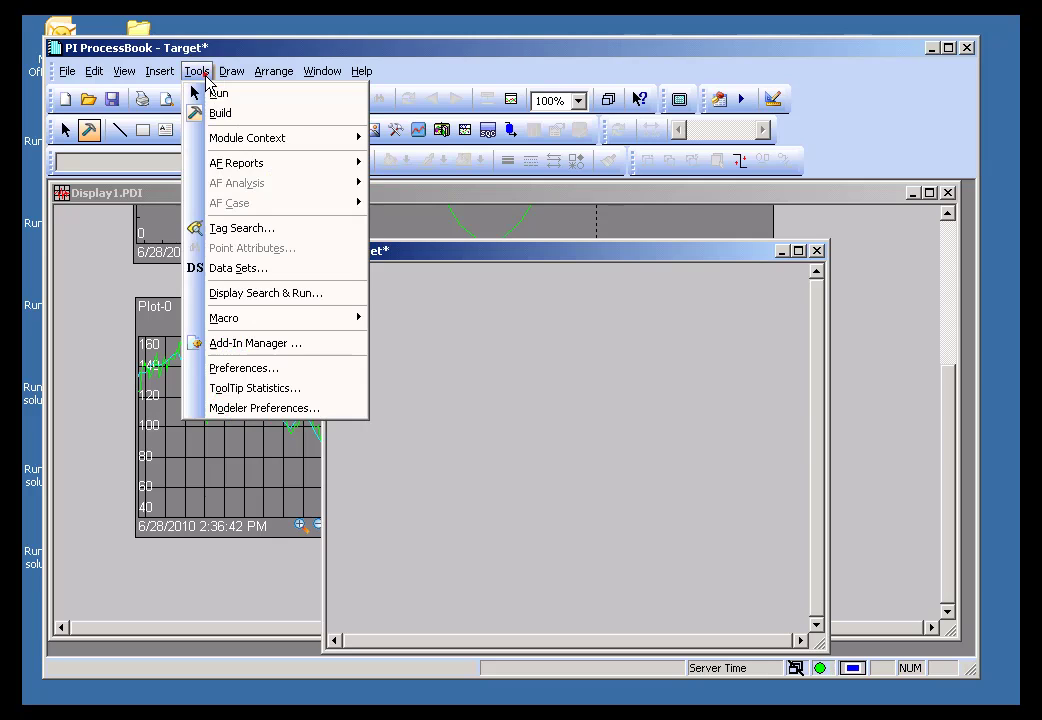
click(243, 272)
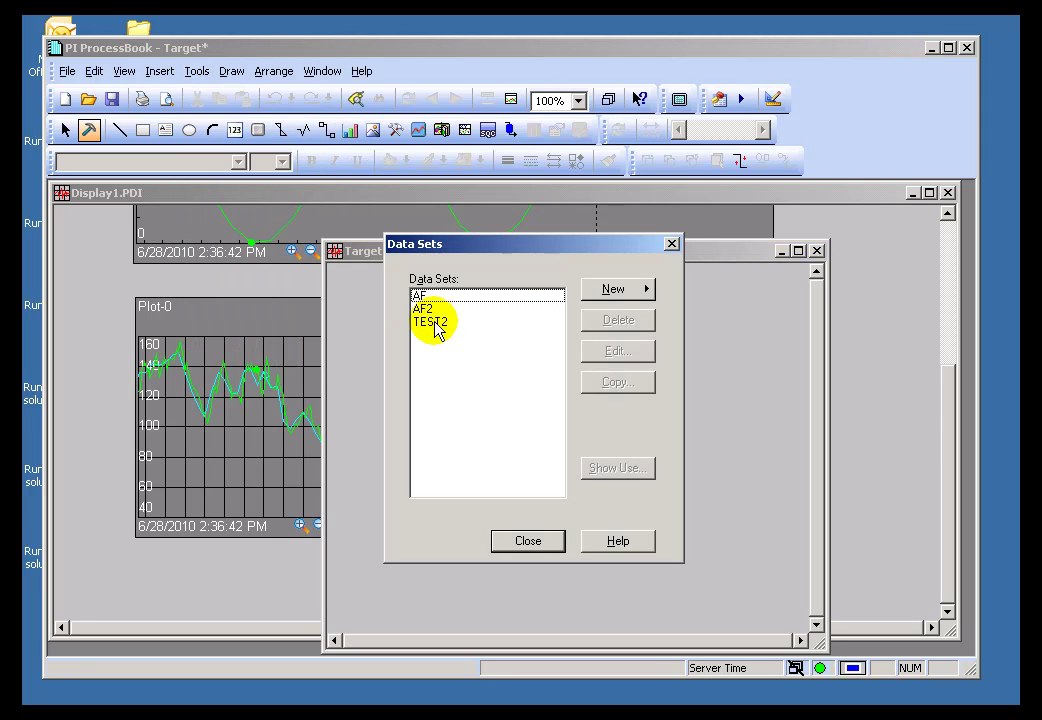
click(522, 544)
Close Display1.PDI and check again that the TEST2 data set is listed for the Target display.
click(886, 345)
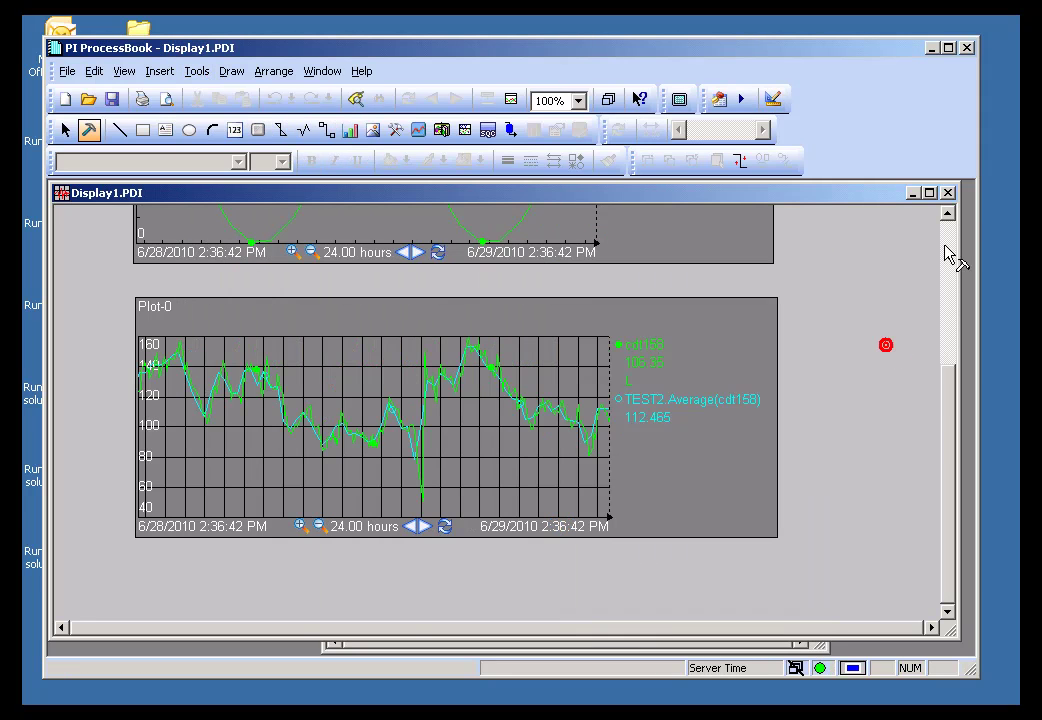
click(950, 194)
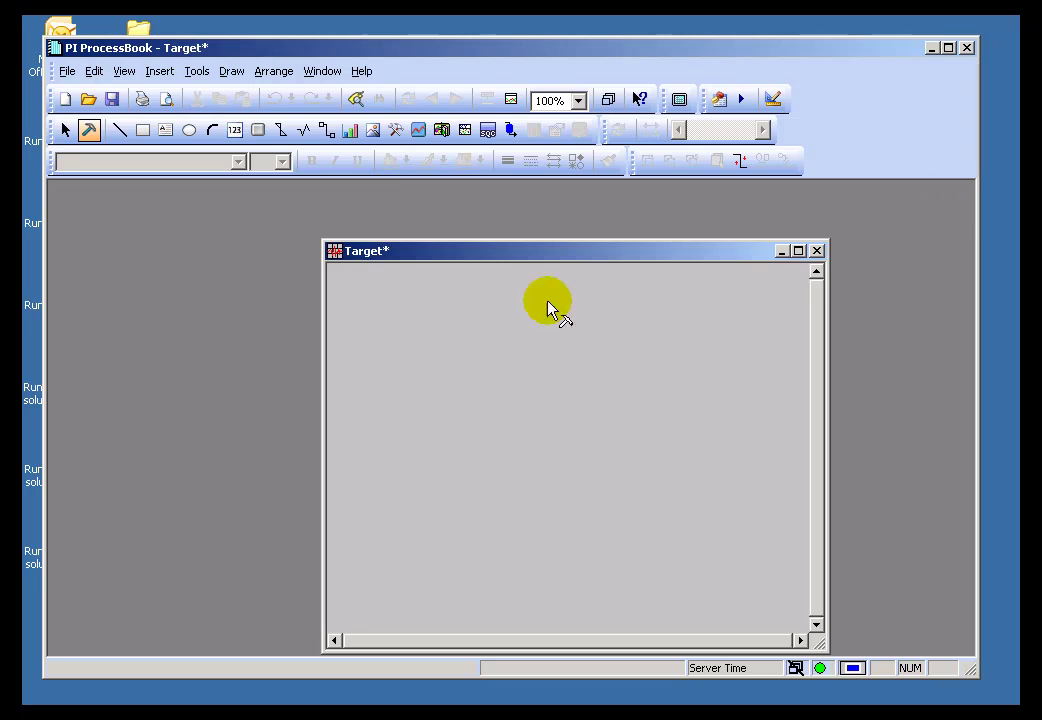
click(196, 71)
click(232, 267)
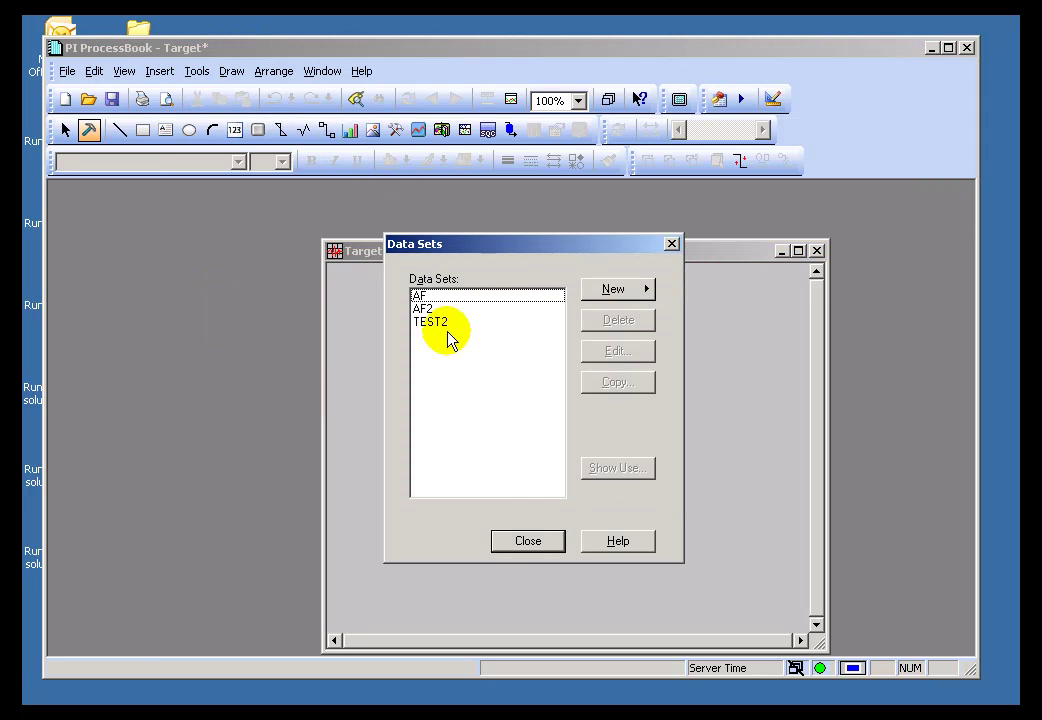
click(512, 545)
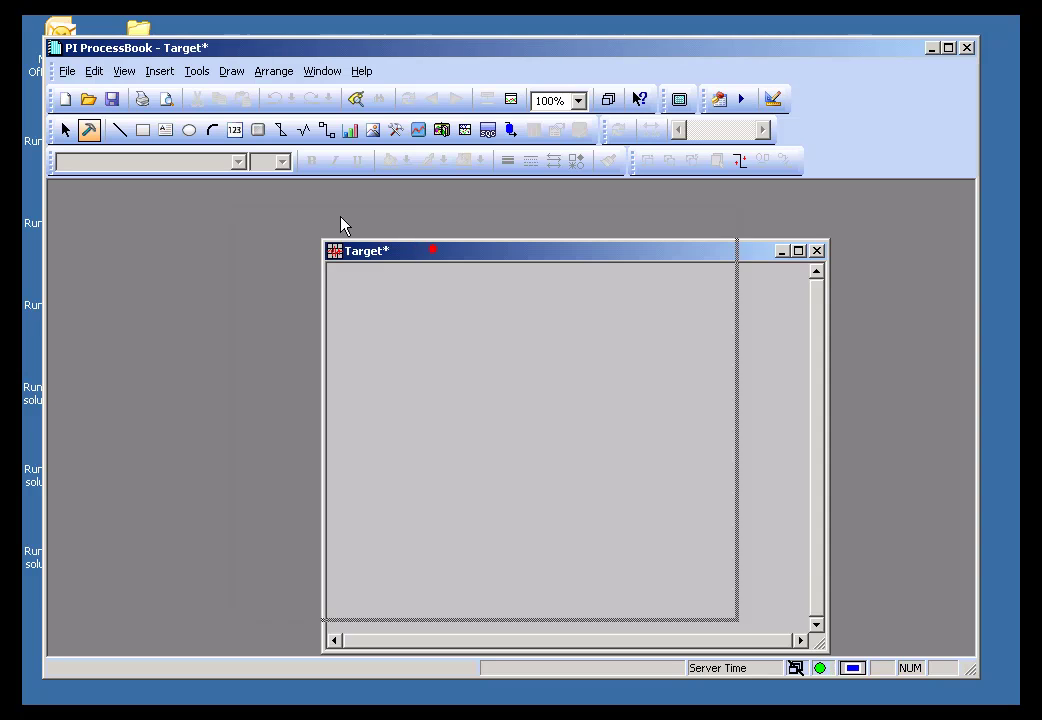
Reposition the Target window and draw a trend in it plotting the Average column of the TEST2 PI Calculation data set.
click(390, 255)
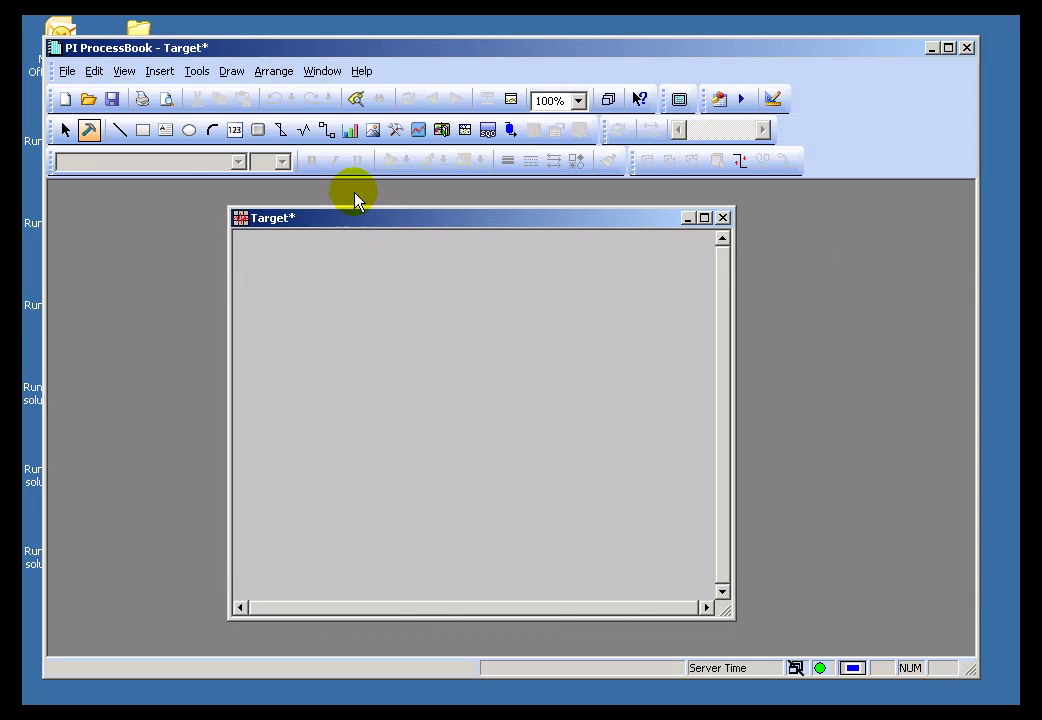
drag(279, 277, 628, 490)
click(699, 290)
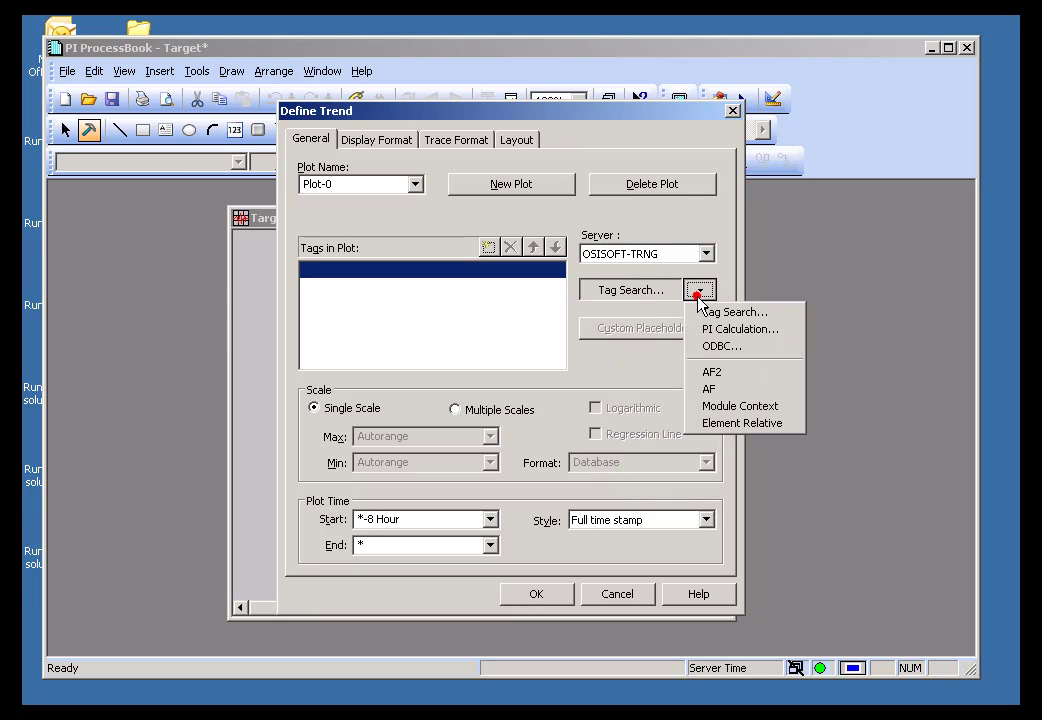
click(722, 330)
click(221, 208)
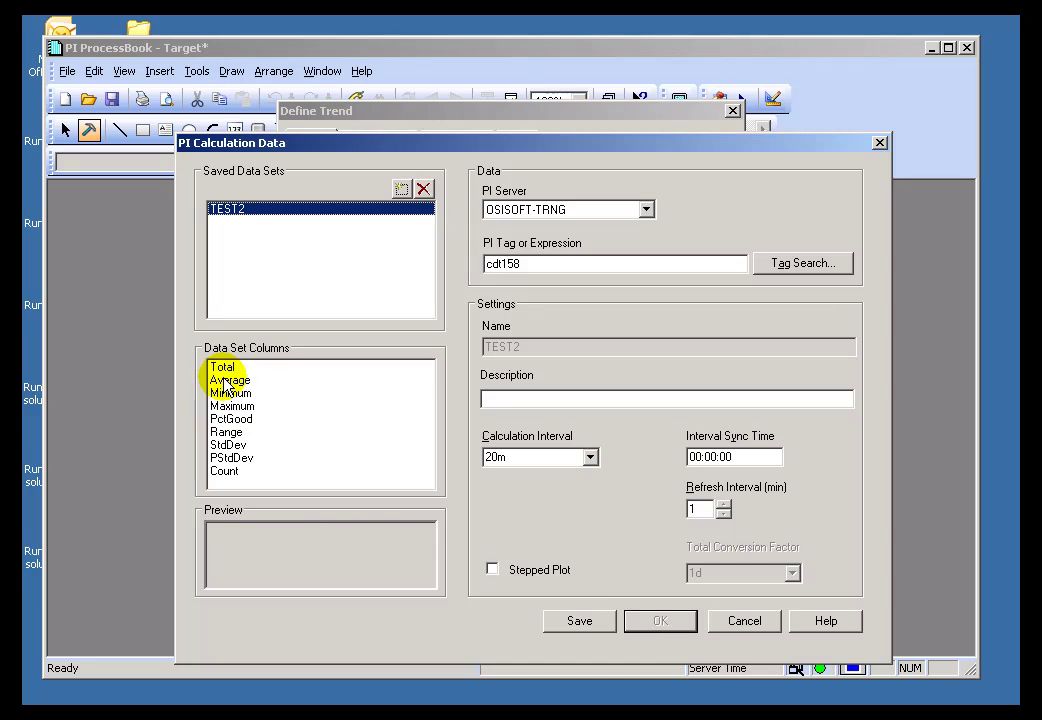
click(224, 381)
click(636, 620)
click(537, 596)
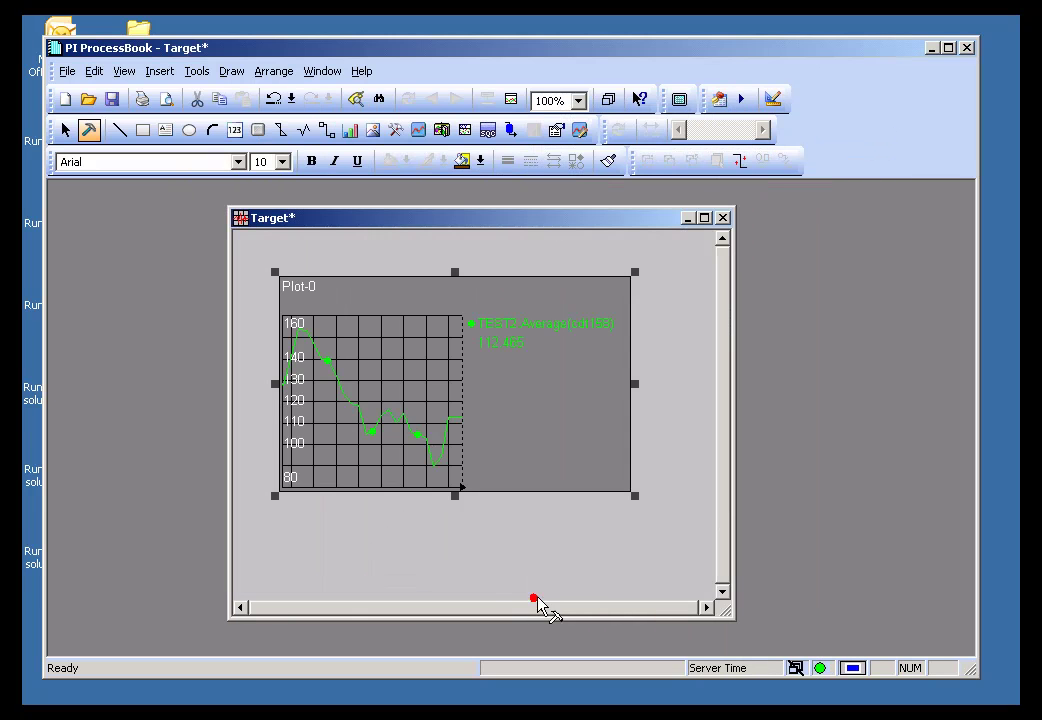